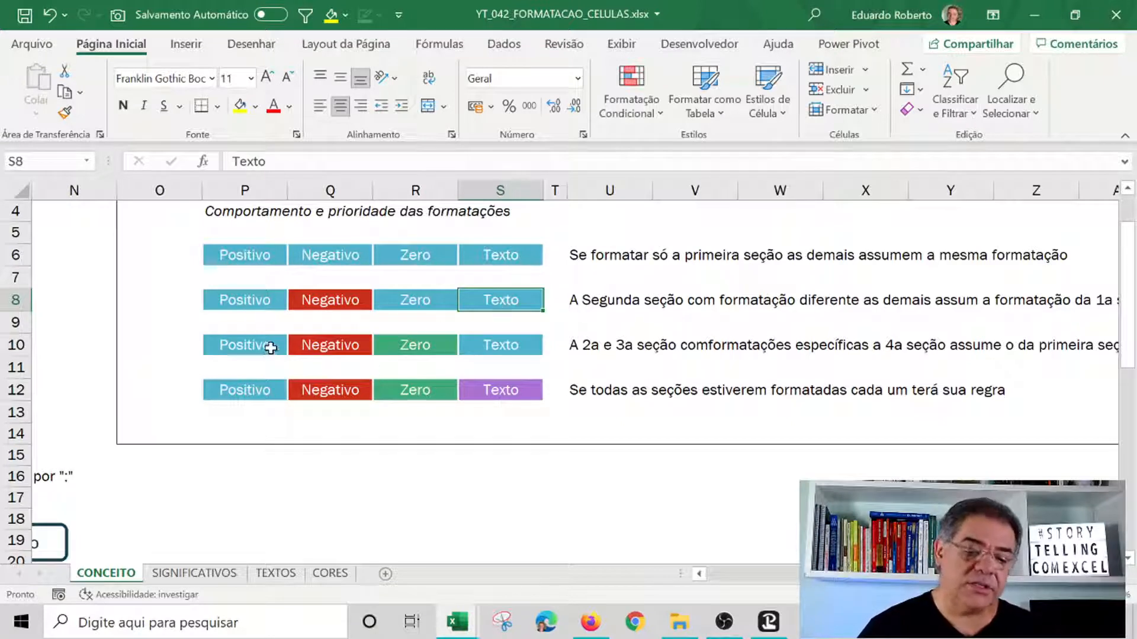
# - Examine the Positivo, Negativo, Zero and Texto cells of the formatting example in row 10
pyautogui.click(267, 343)
pyautogui.click(355, 343)
pyautogui.click(405, 346)
pyautogui.click(501, 343)
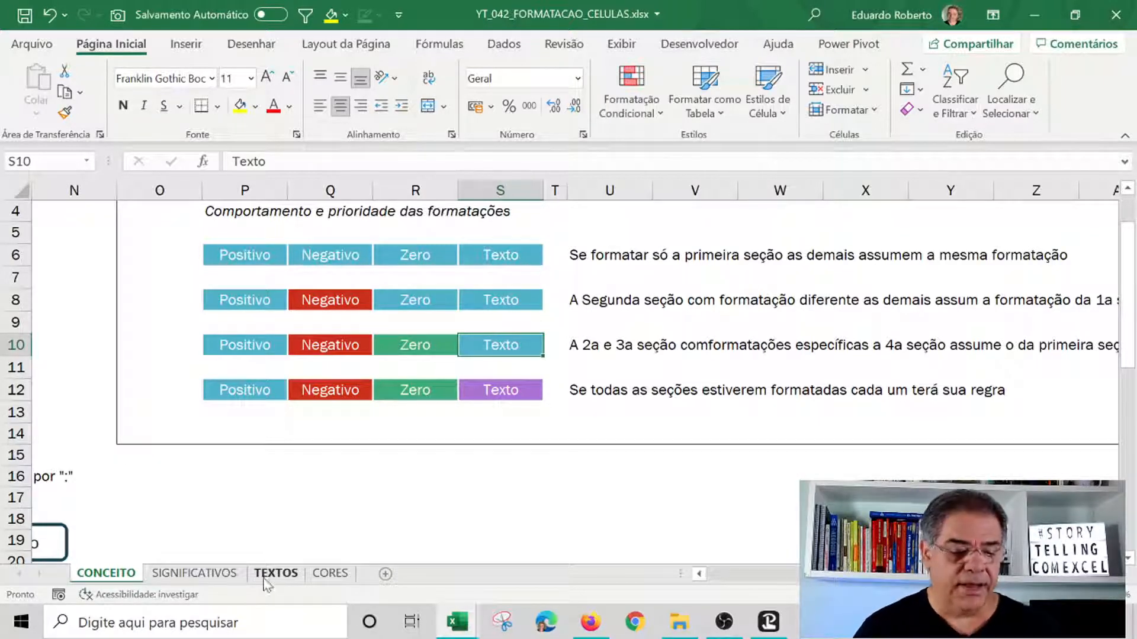
# - Open the SIGNIFICATIVOS sheet and examine the format codes, values and displayed results in the ##,### table
pyautogui.click(198, 573)
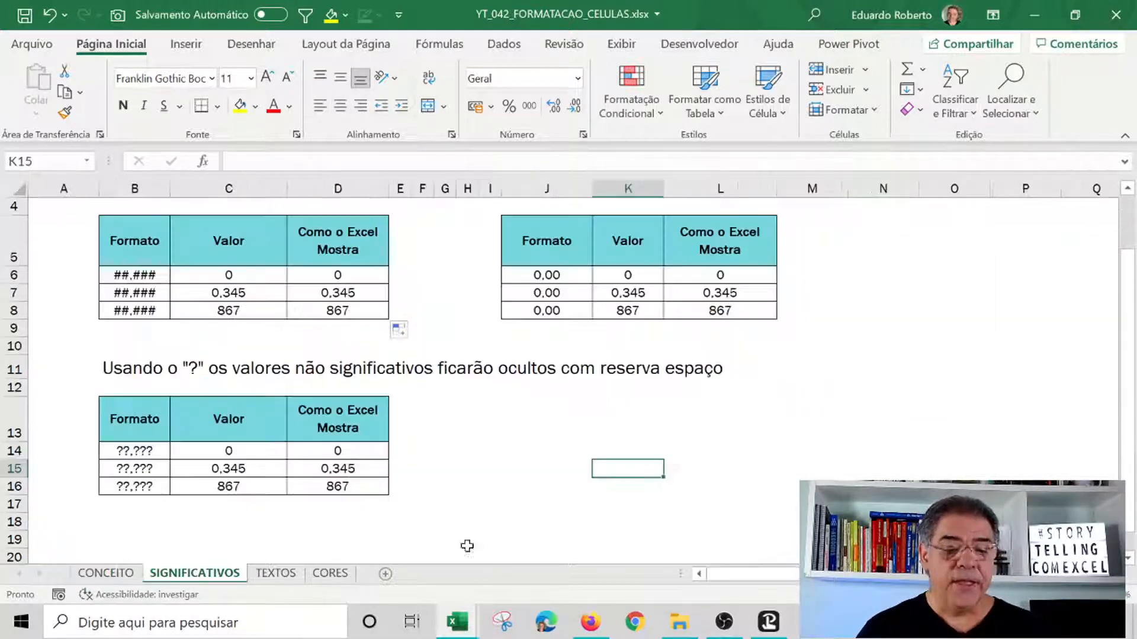
pyautogui.click(608, 500)
pyautogui.click(610, 427)
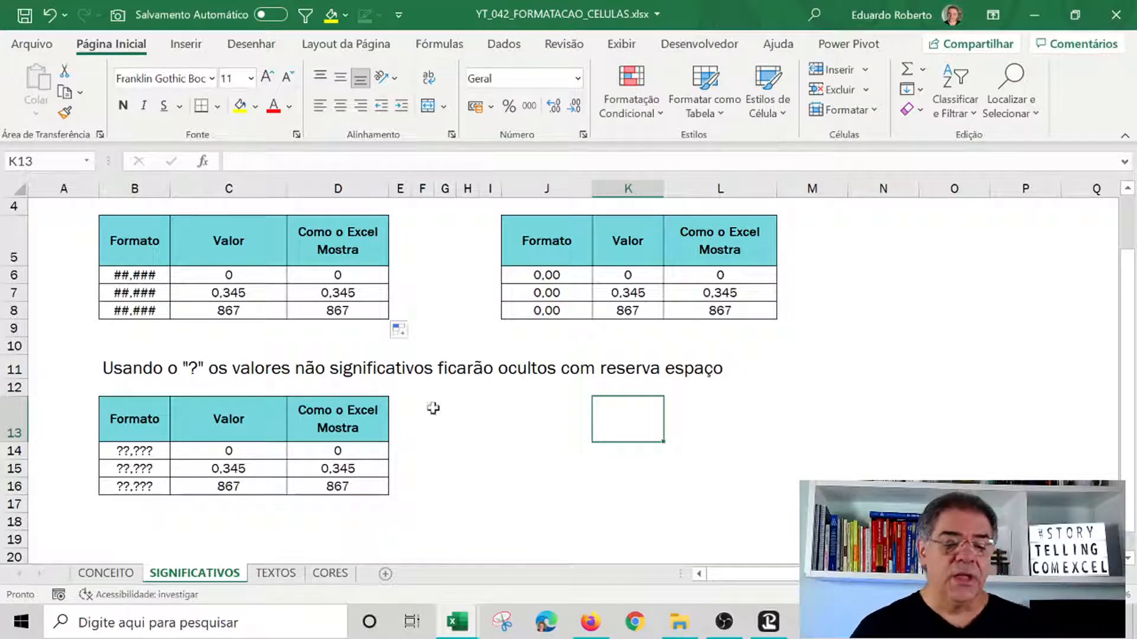
pyautogui.moveTo(339, 276); pyautogui.dragTo(346, 311)
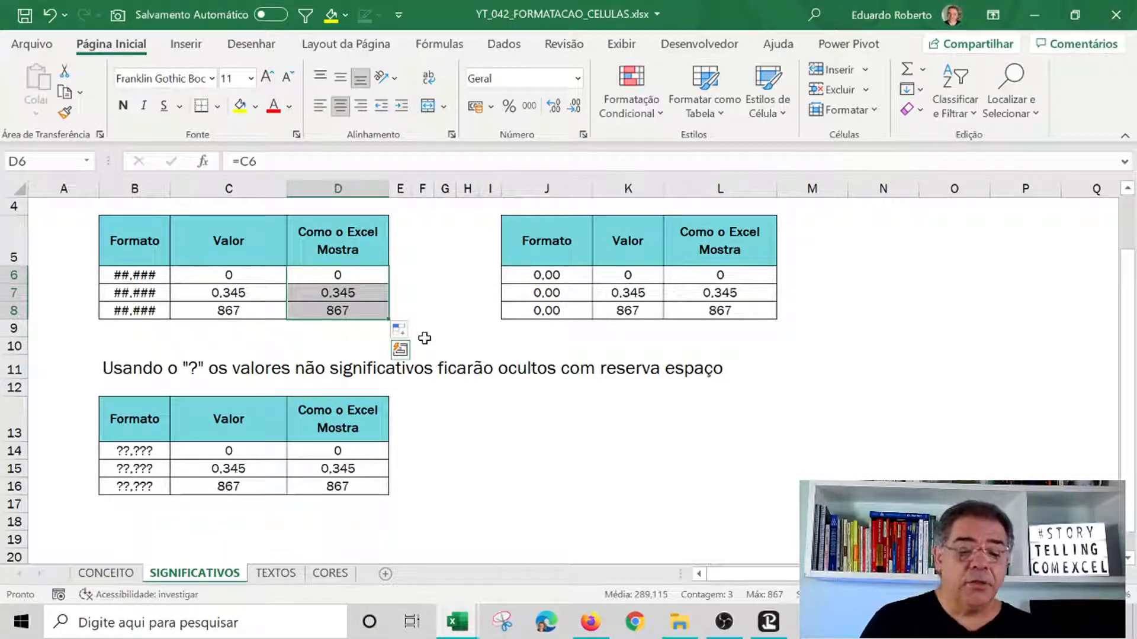
pyautogui.click(122, 276)
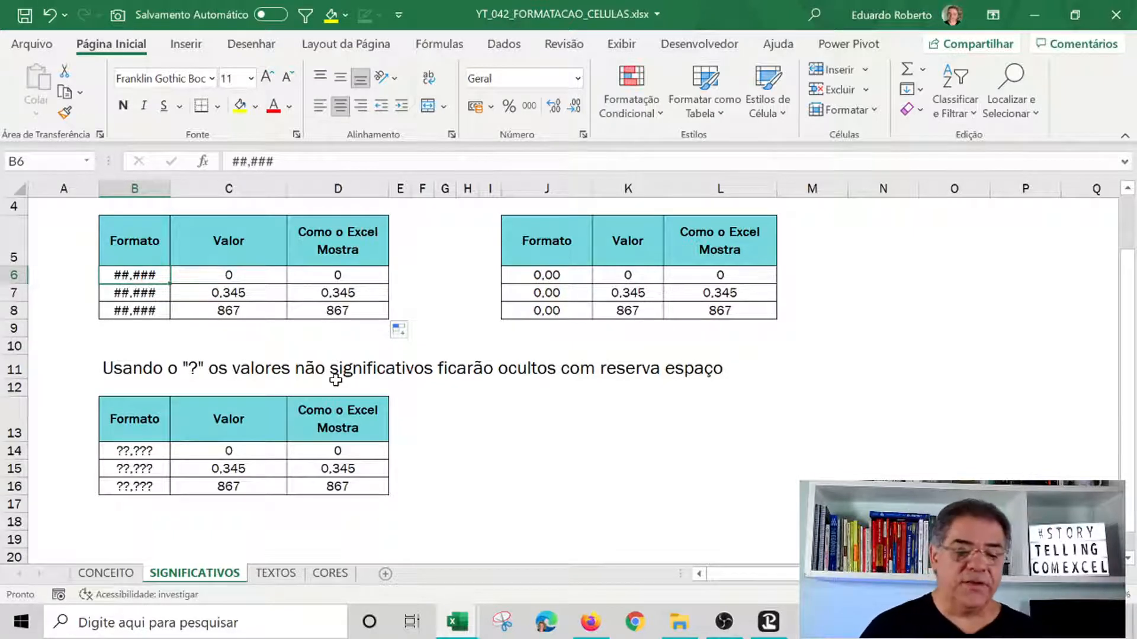
pyautogui.press('Right')
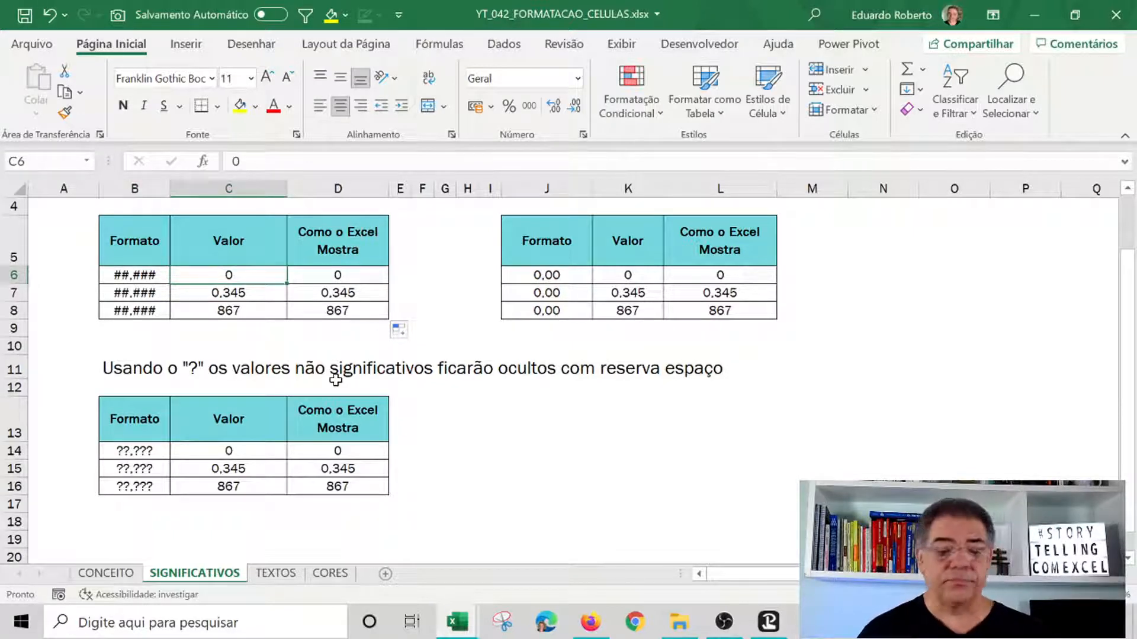
pyautogui.press('Down')
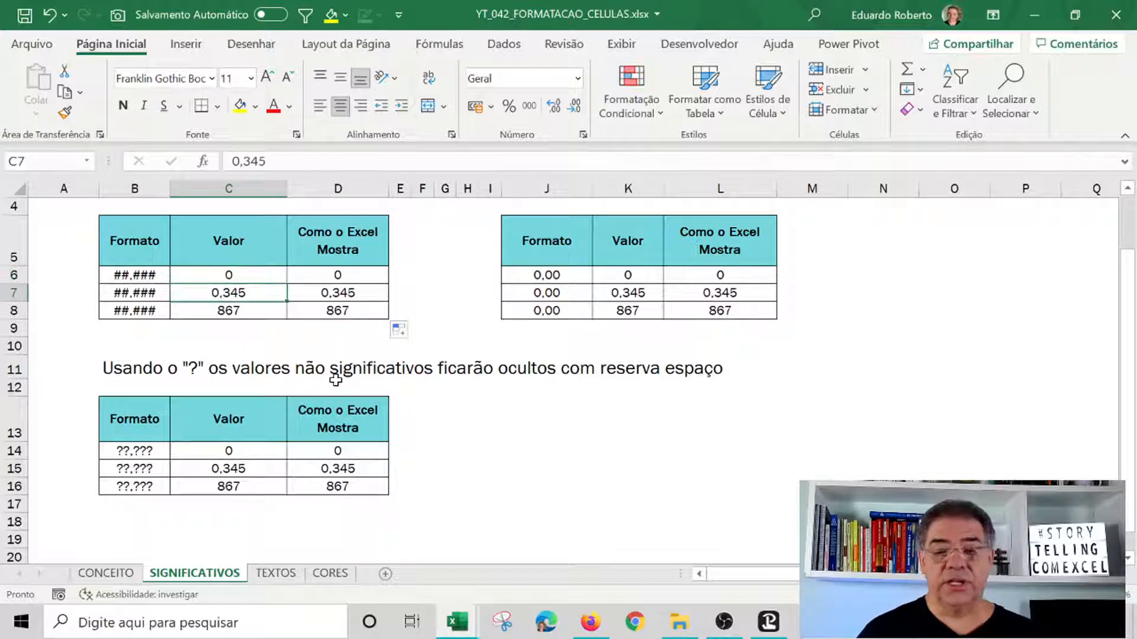
pyautogui.press('Right')
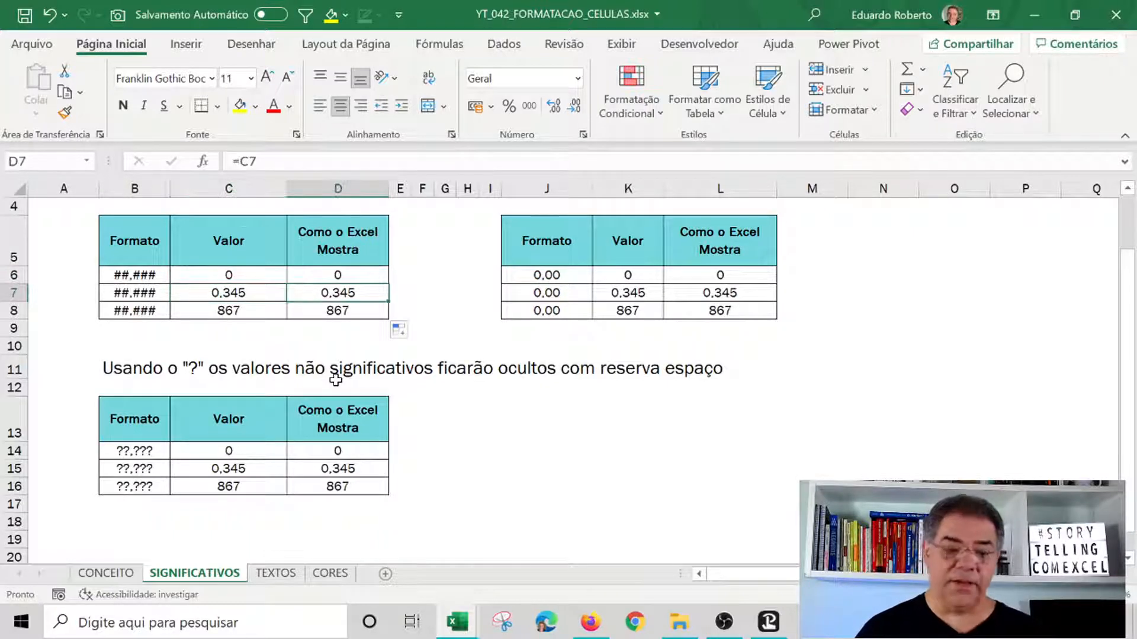
# - Open the cell formatting settings for D6 and choose the Personalizado number category
pyautogui.press('Up')
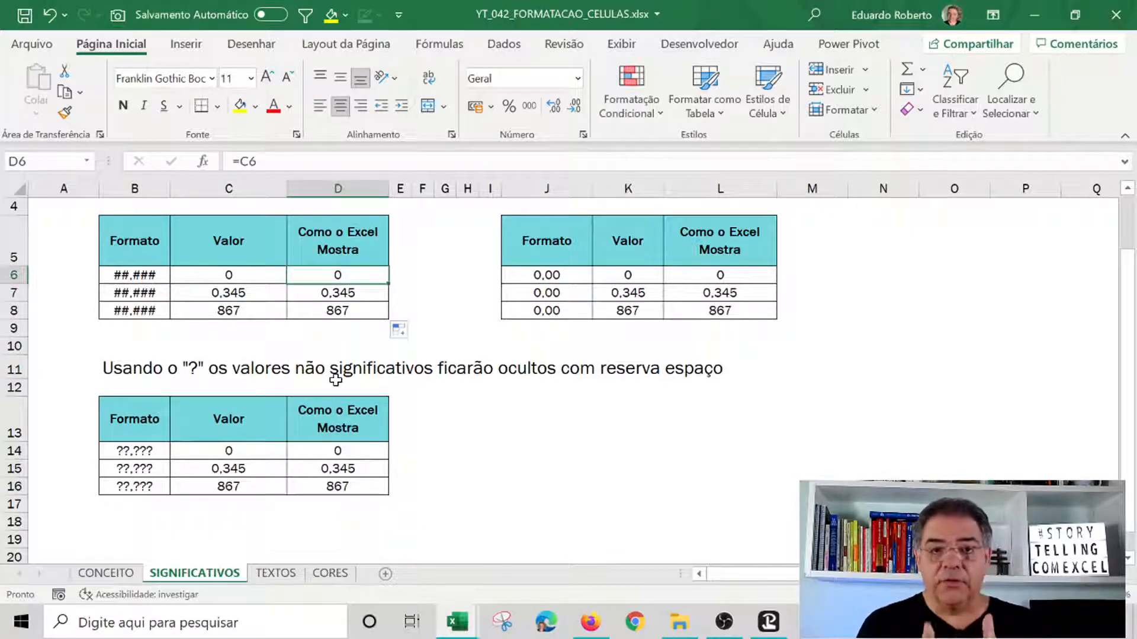
pyautogui.hotkey('ctrl', '1')
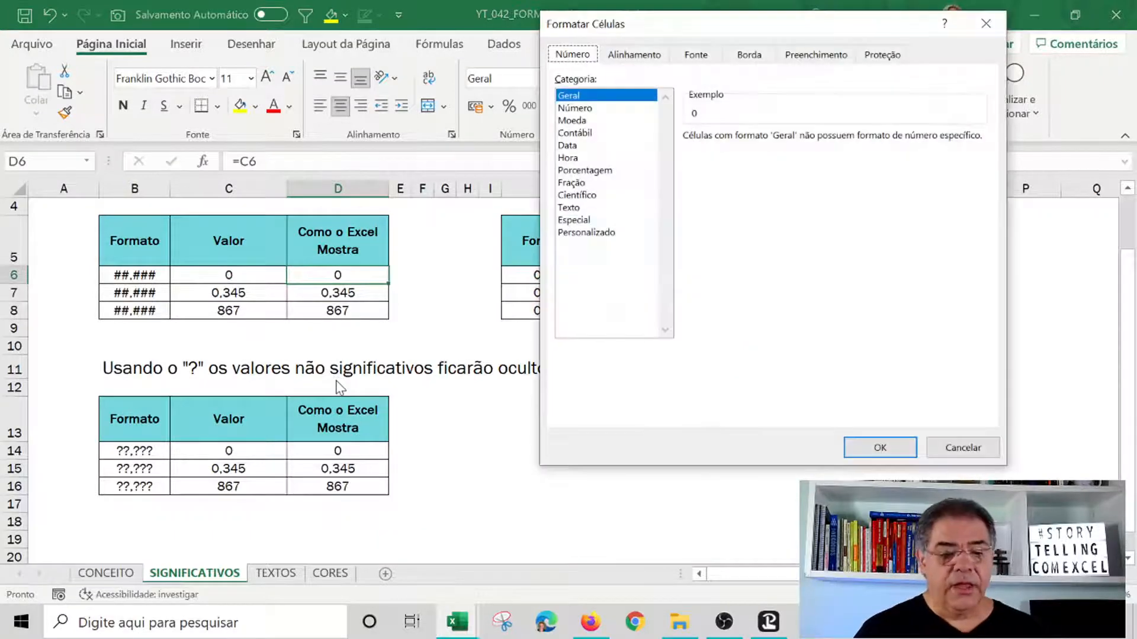
pyautogui.moveTo(797, 31); pyautogui.dragTo(558, 41)
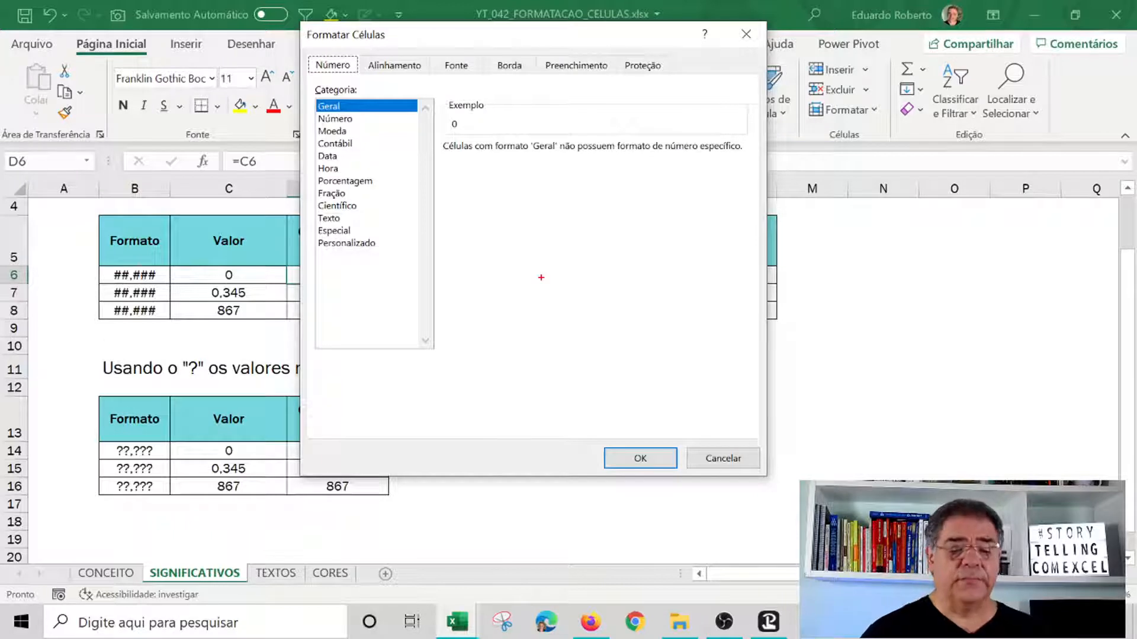
pyautogui.moveTo(308, 51)
pyautogui.mouseDown()
pyautogui.moveTo(339, 204)
pyautogui.moveTo(371, 231)
pyautogui.moveTo(418, 236)
pyautogui.mouseUp()
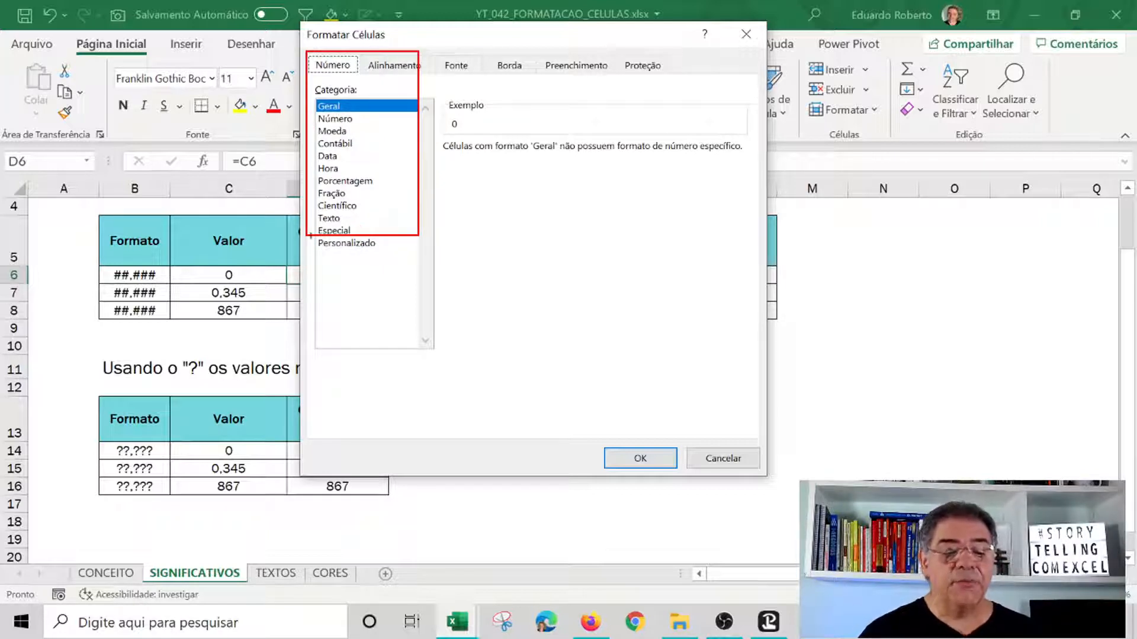
pyautogui.moveTo(306, 238); pyautogui.dragTo(402, 256)
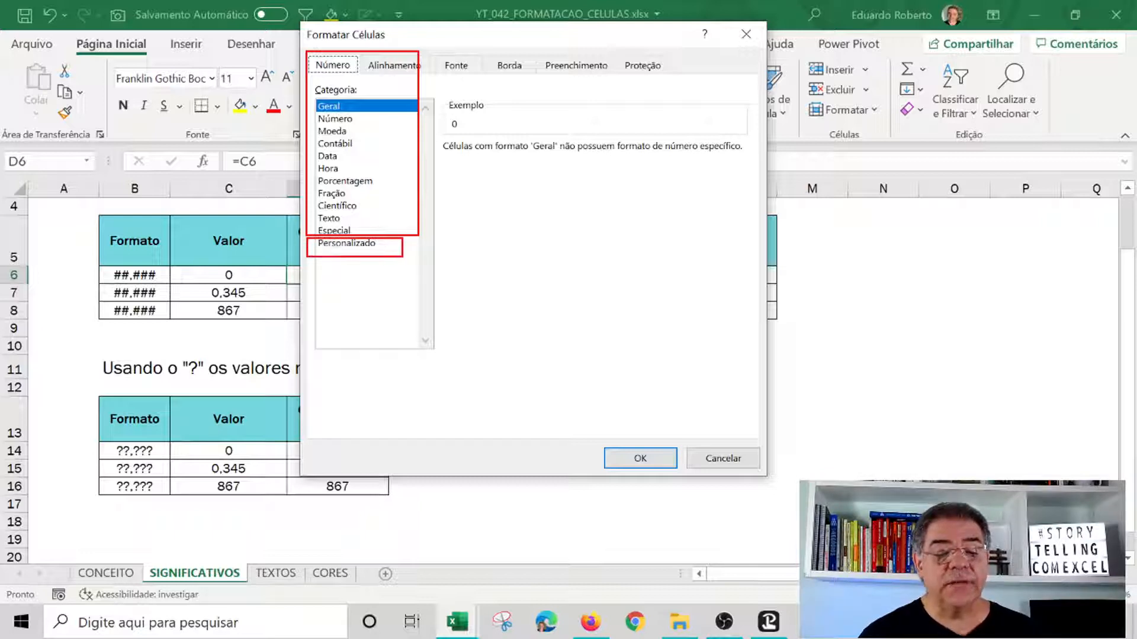
pyautogui.press('Escape')
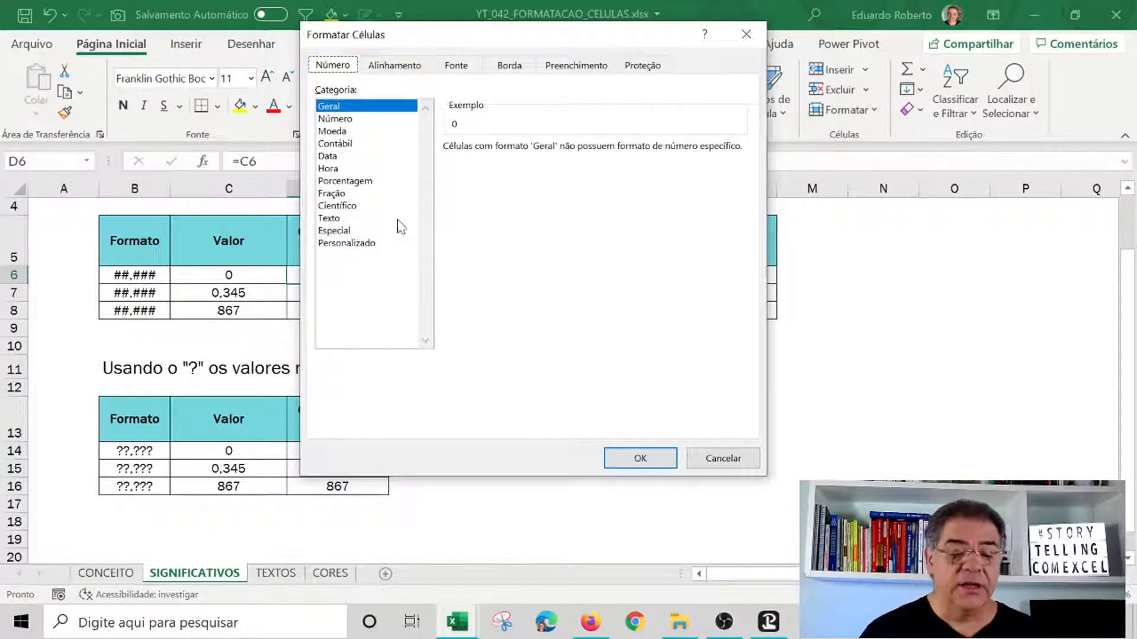
pyautogui.click(356, 245)
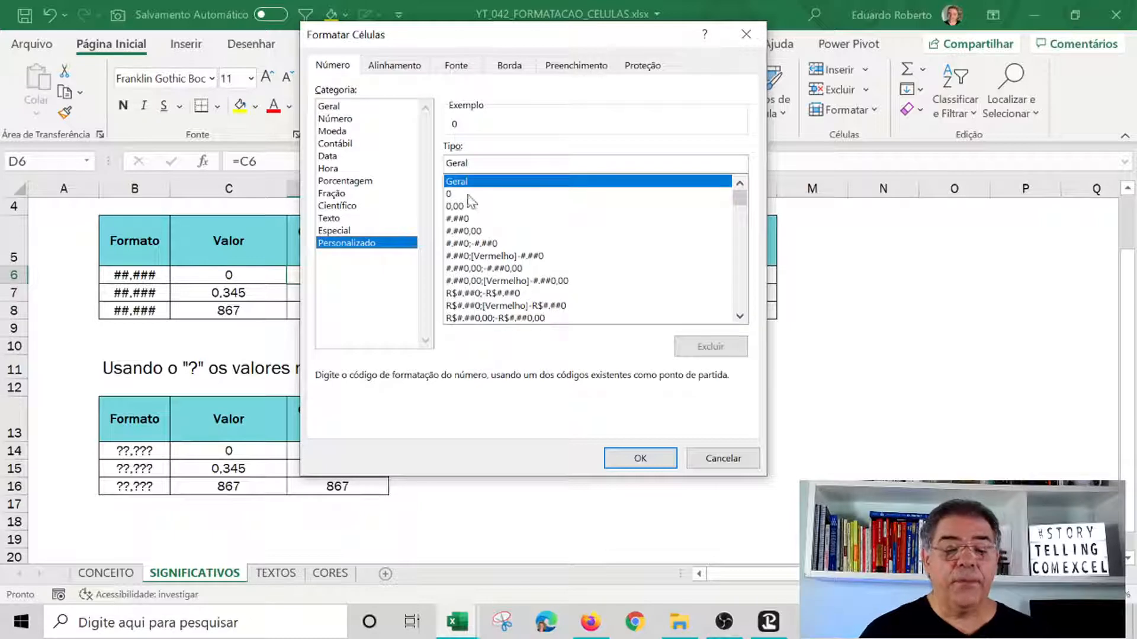
# - Apply the custom number format ##,### to cell D6
pyautogui.doubleClick(457, 164)
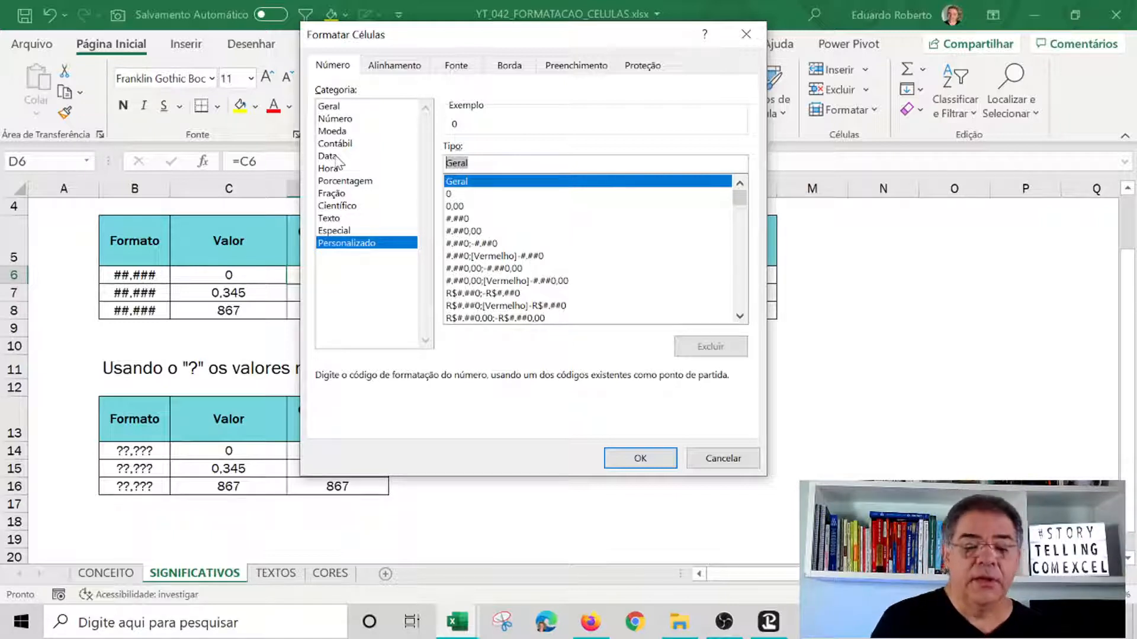
pyautogui.write('##')
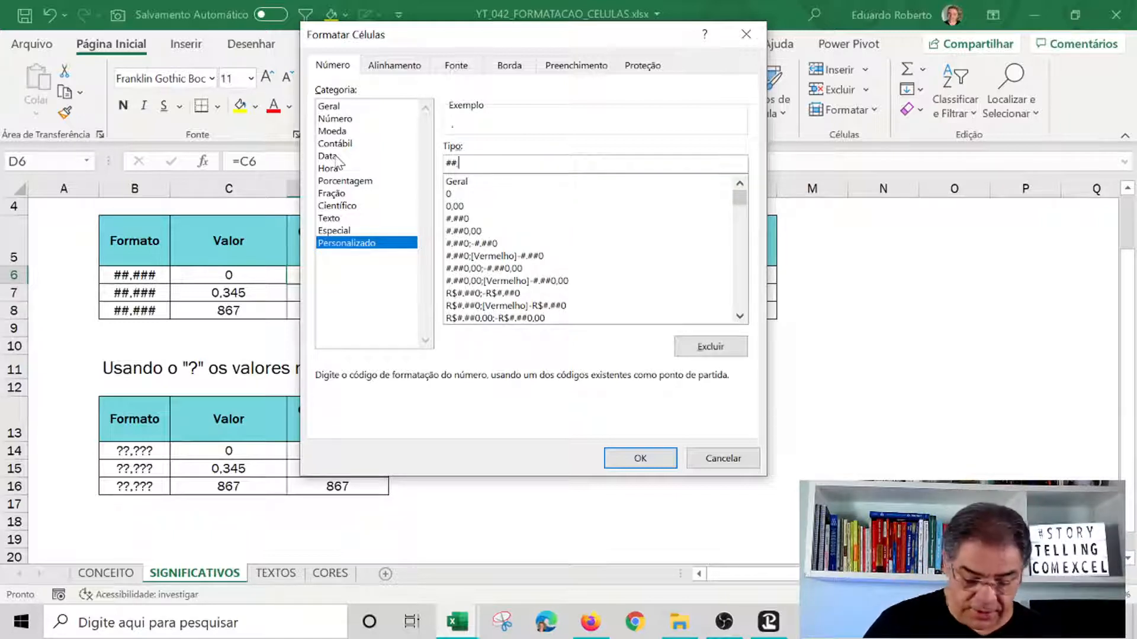
pyautogui.write(',###')
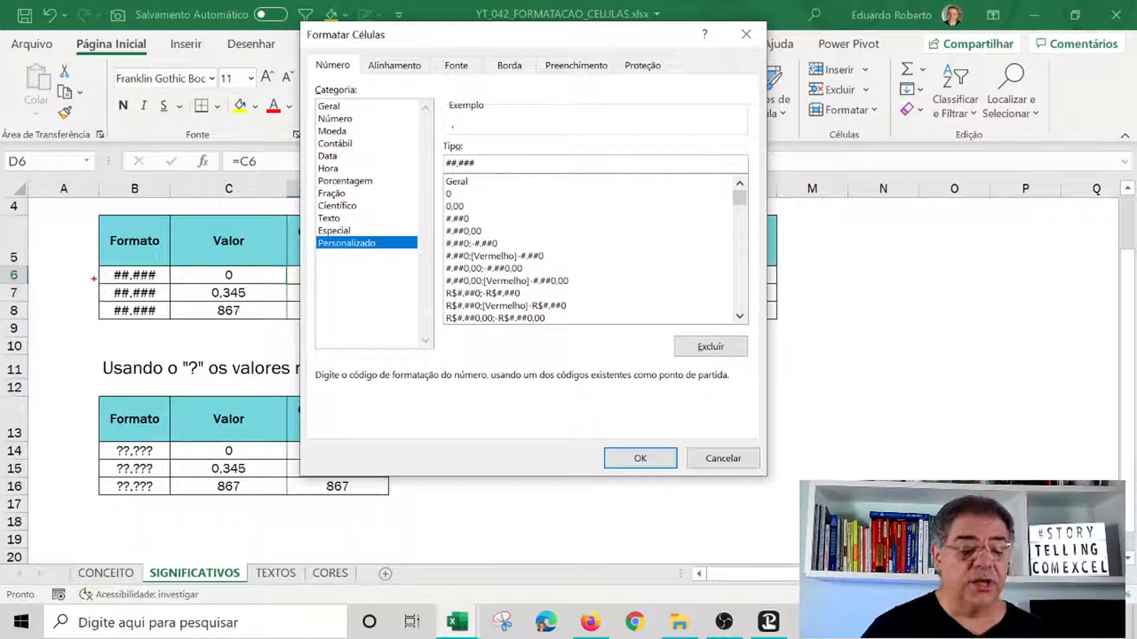
pyautogui.moveTo(91, 261); pyautogui.dragTo(174, 285)
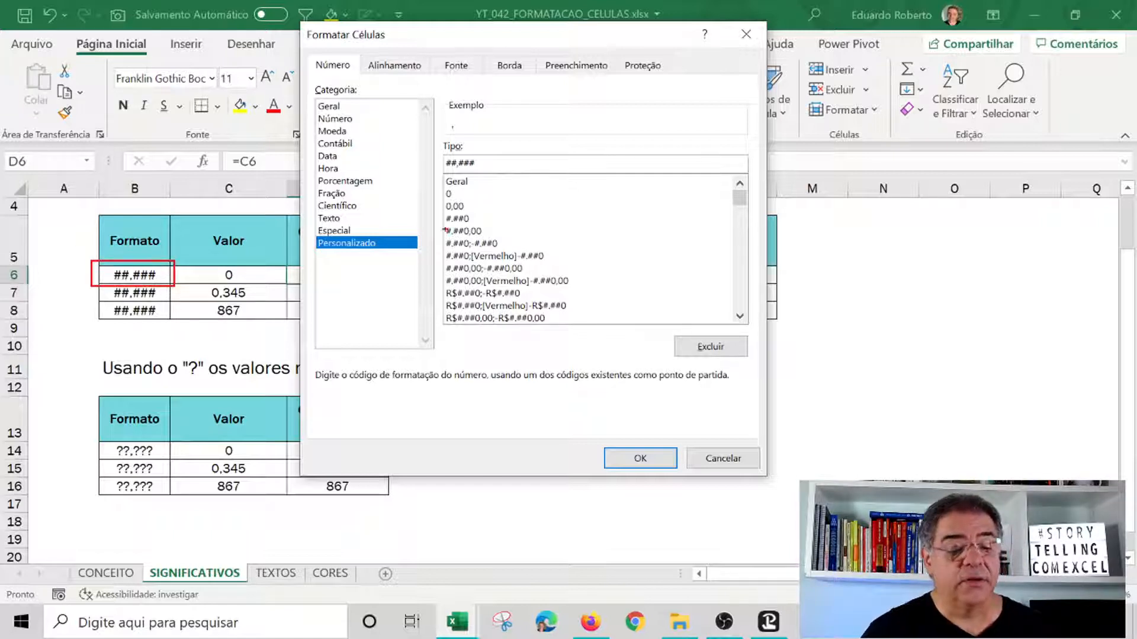
pyautogui.moveTo(434, 154); pyautogui.dragTo(505, 174)
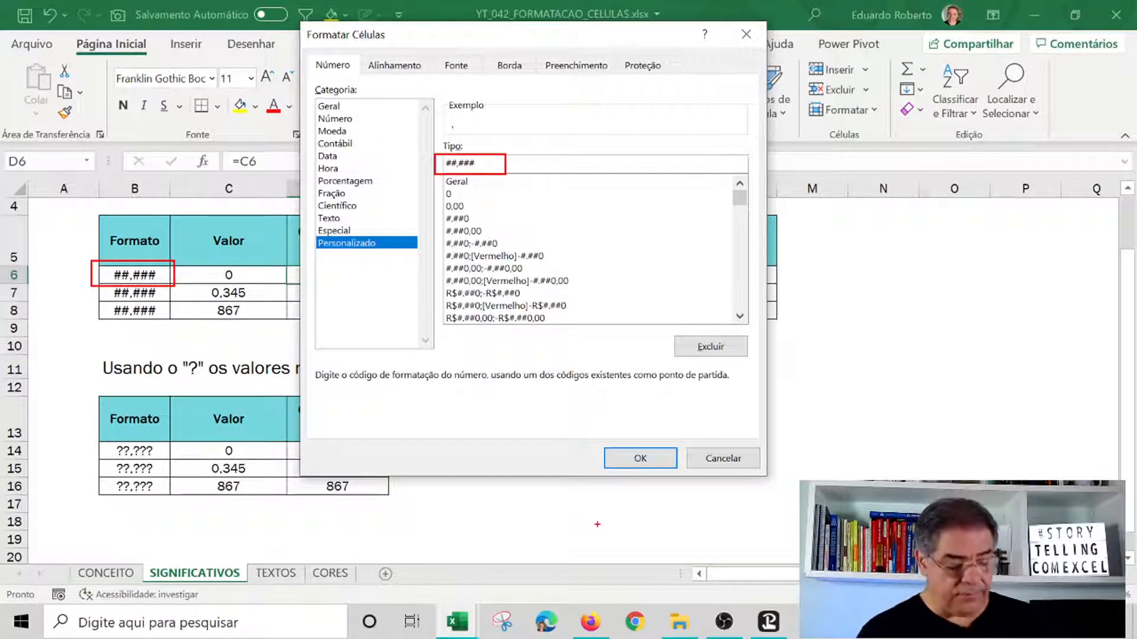
pyautogui.press('Escape')
pyautogui.click(662, 459)
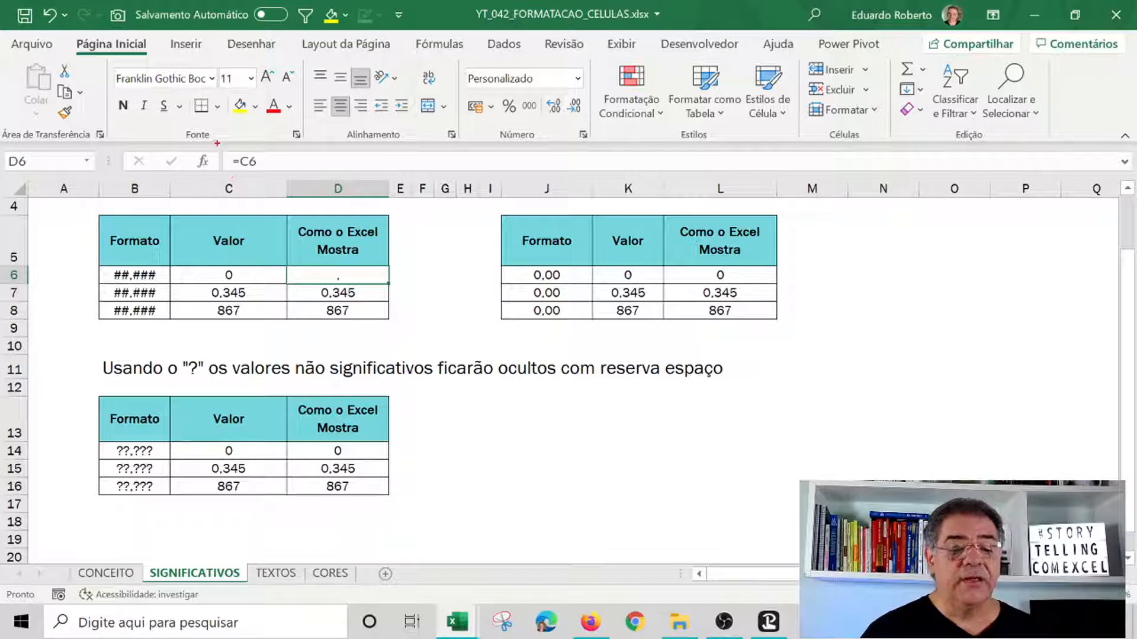
# - Examine D6's formula and displayed result against its source value in C6, and compare it with D7
pyautogui.moveTo(218, 144); pyautogui.dragTo(274, 178)
pyautogui.moveTo(171, 269)
pyautogui.mouseDown()
pyautogui.moveTo(193, 286)
pyautogui.moveTo(389, 283)
pyautogui.mouseUp()
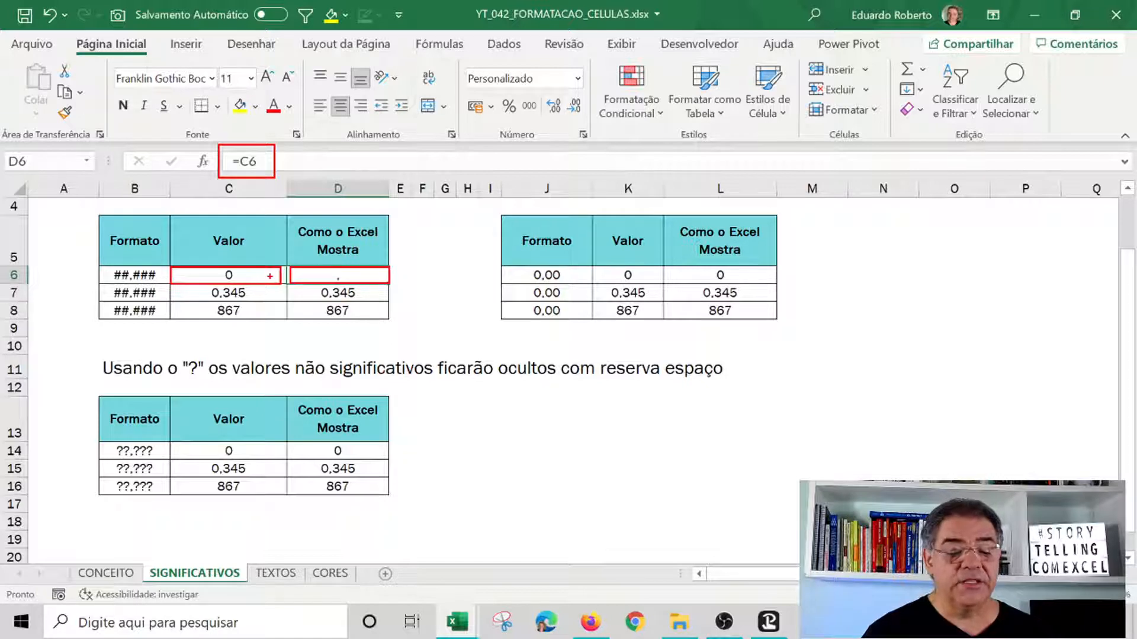
pyautogui.moveTo(270, 275); pyautogui.dragTo(309, 276)
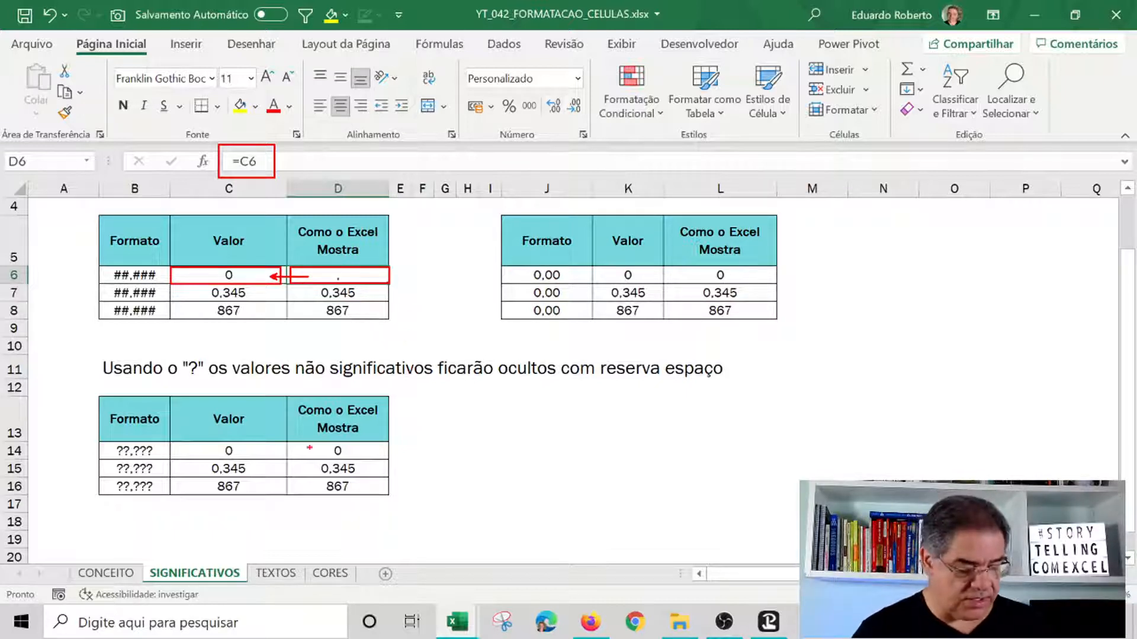
pyautogui.press('Escape')
pyautogui.click(467, 387)
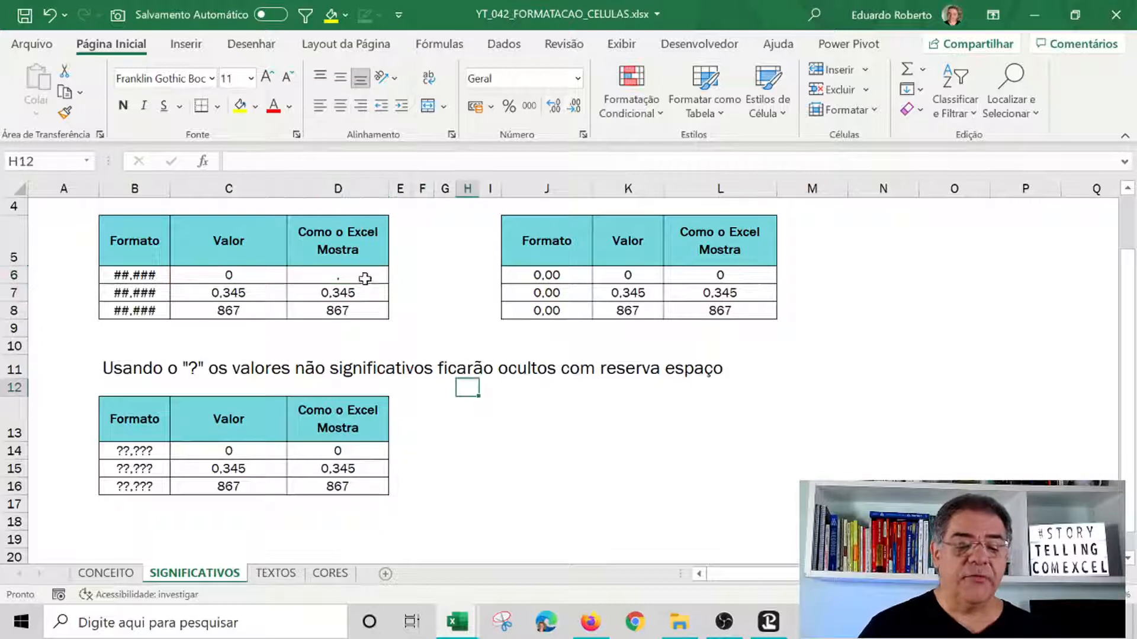
pyautogui.click(364, 278)
pyautogui.click(462, 387)
pyautogui.click(343, 296)
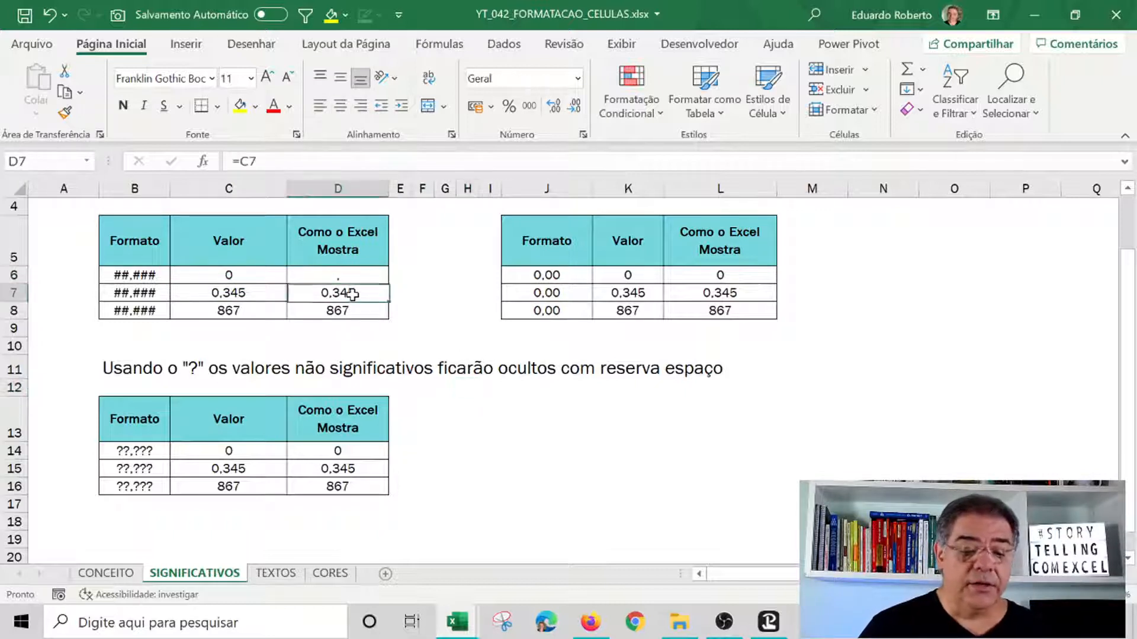
# - Copy the number format of D6 onto D7 with the Format Painter
pyautogui.click(352, 277)
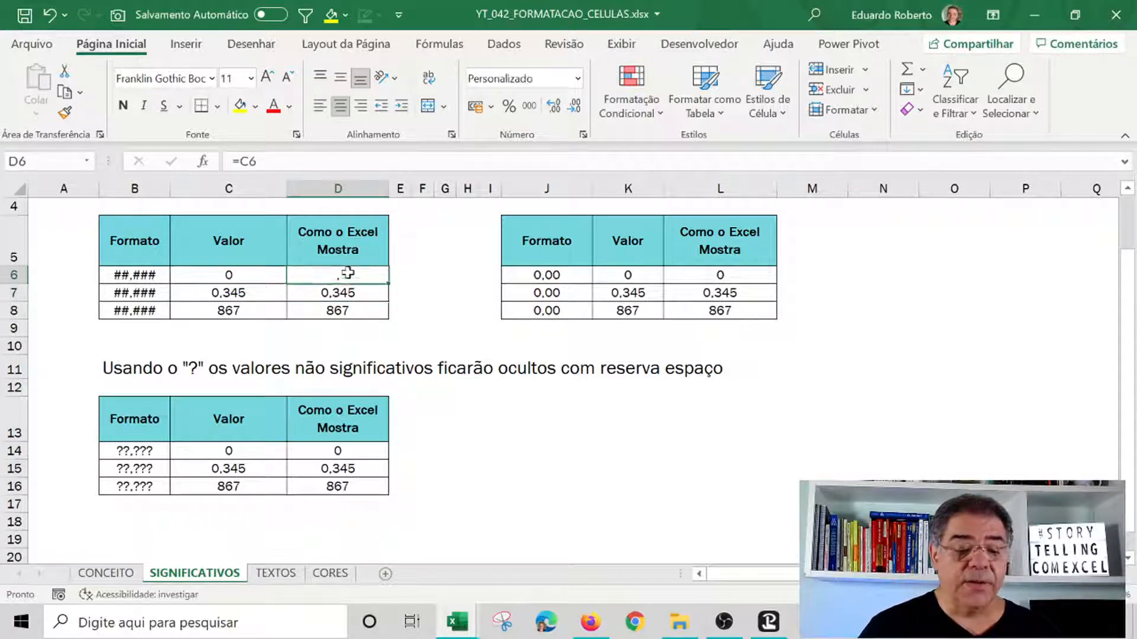
pyautogui.click(64, 112)
pyautogui.click(339, 290)
pyautogui.click(468, 417)
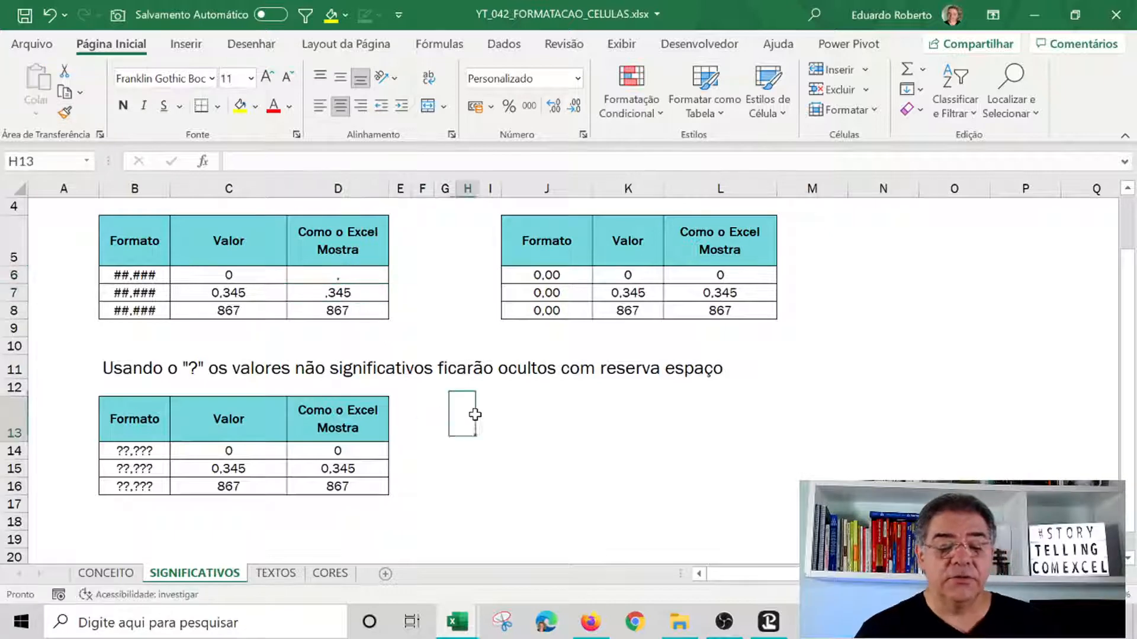
# - Compare D6 with D7 and check D7's custom number format without changing it
pyautogui.moveTo(358, 277); pyautogui.dragTo(358, 294)
pyautogui.click(378, 332)
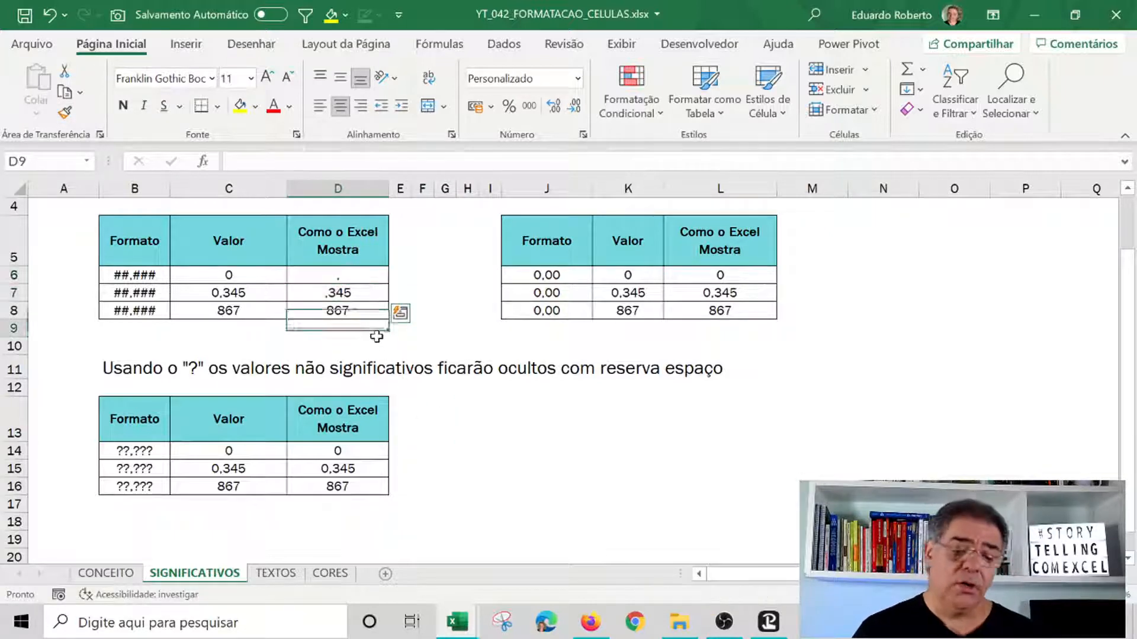
pyautogui.click(363, 290)
pyautogui.hotkey('ctrl', '1')
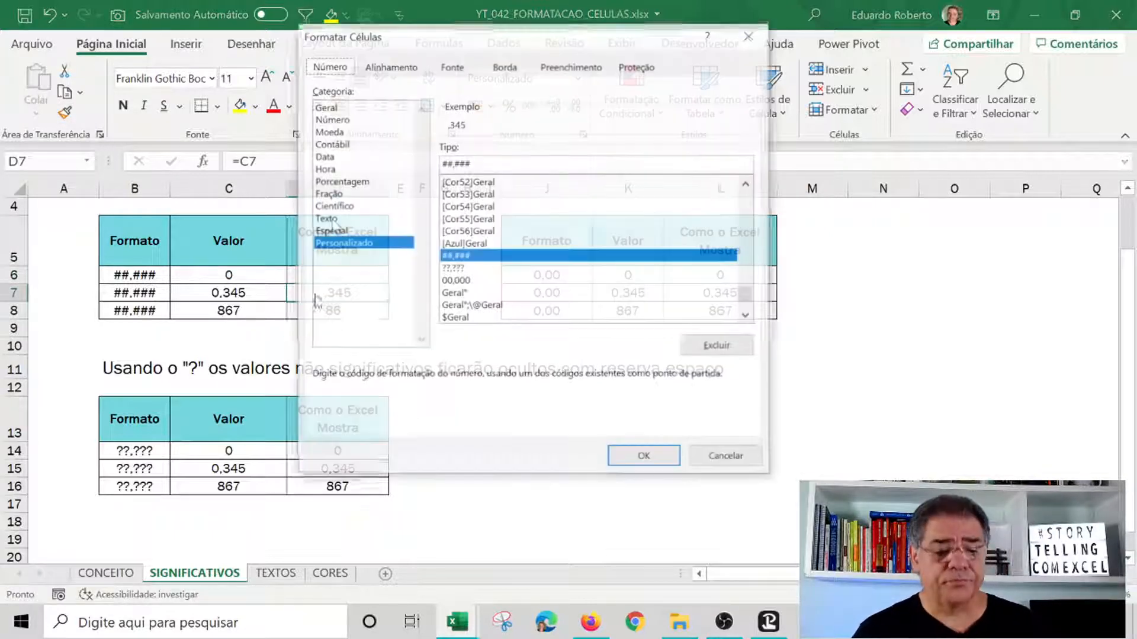
pyautogui.moveTo(474, 163); pyautogui.dragTo(410, 164)
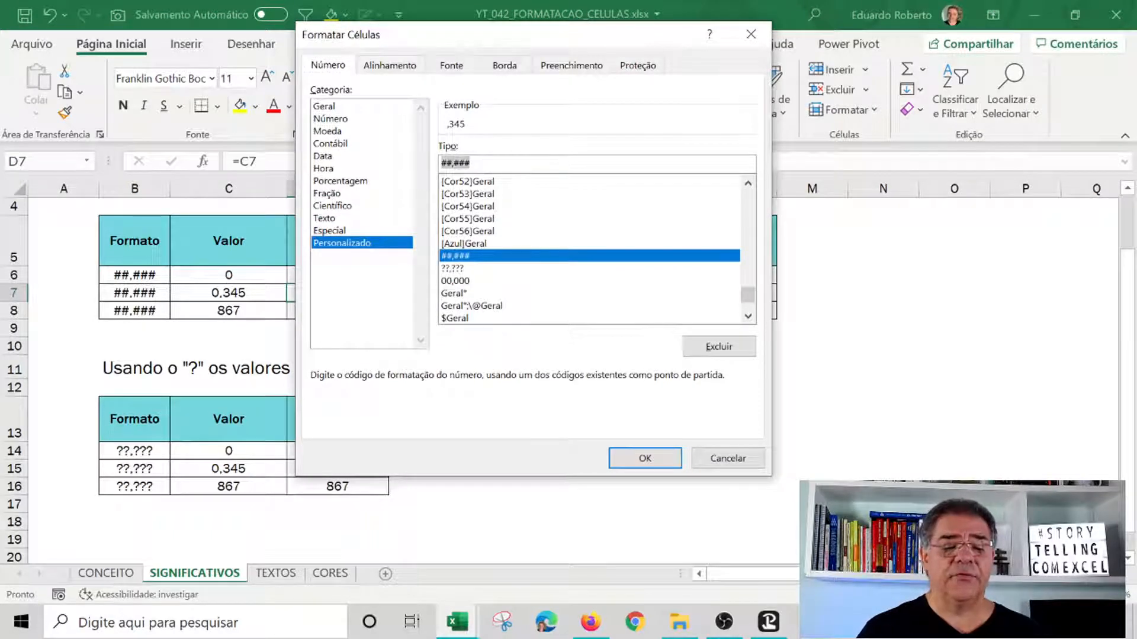
pyautogui.click(718, 460)
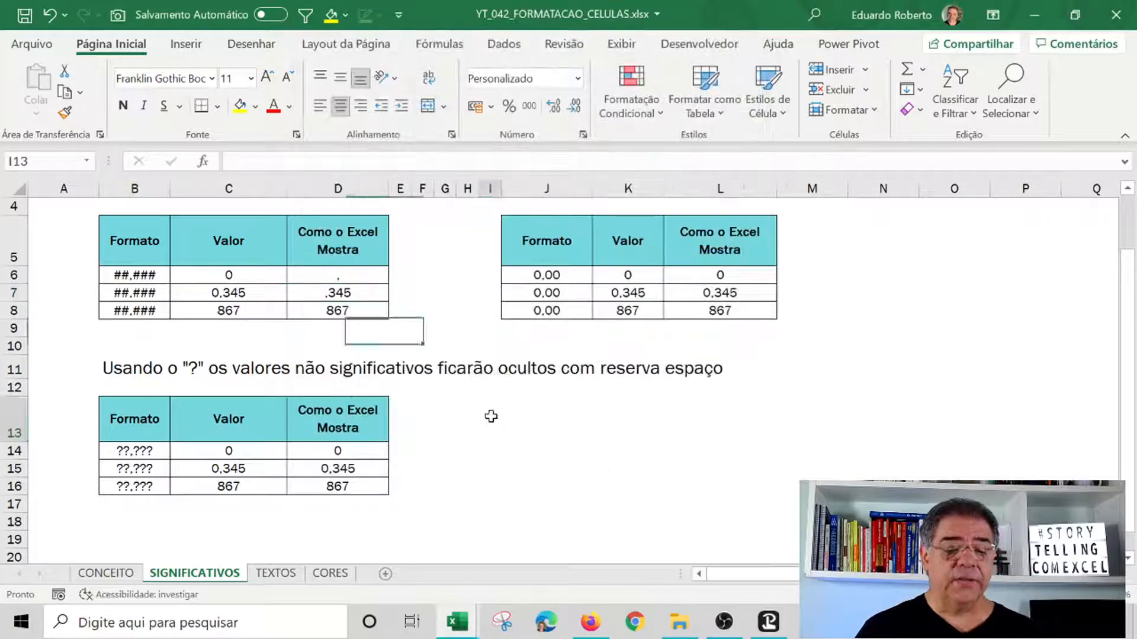
# - Apply the custom number format ##,###;-##,###;0 to cell D7 and copy it onto D6 with the Format Painter
pyautogui.click(490, 417)
pyautogui.click(350, 289)
pyautogui.click(362, 279)
pyautogui.click(362, 296)
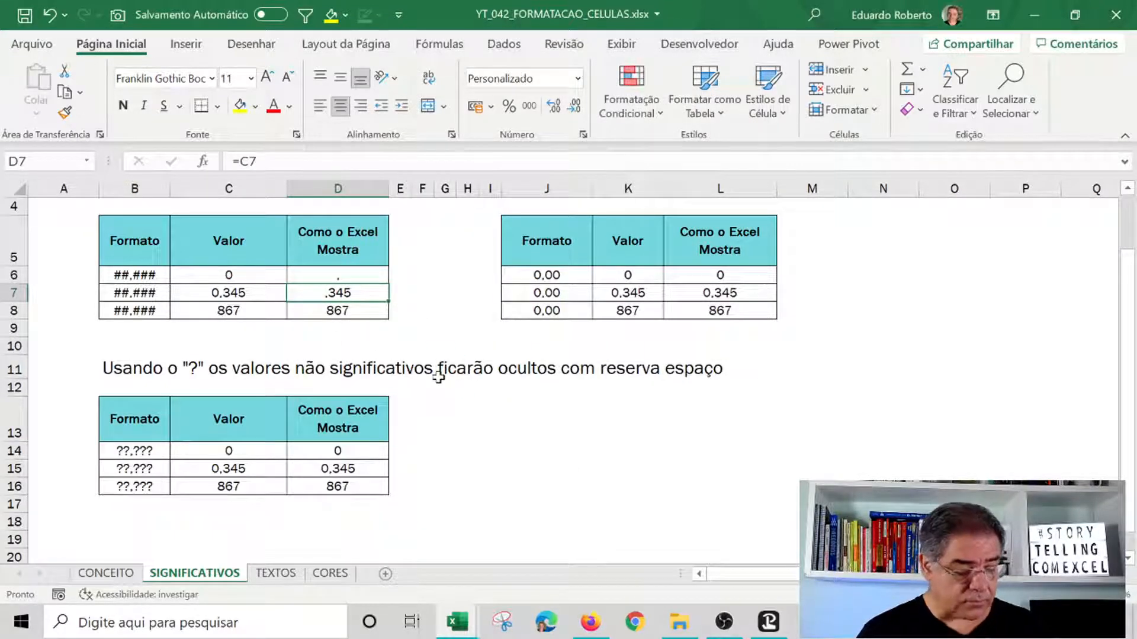
pyautogui.hotkey('ctrl', '1')
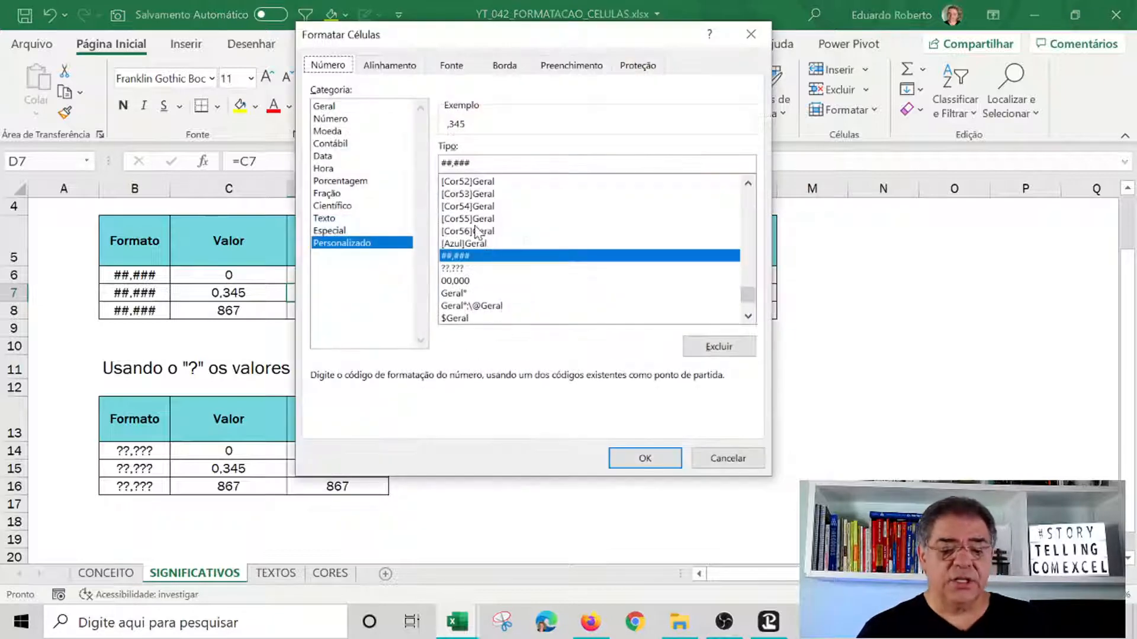
pyautogui.press('Tab')
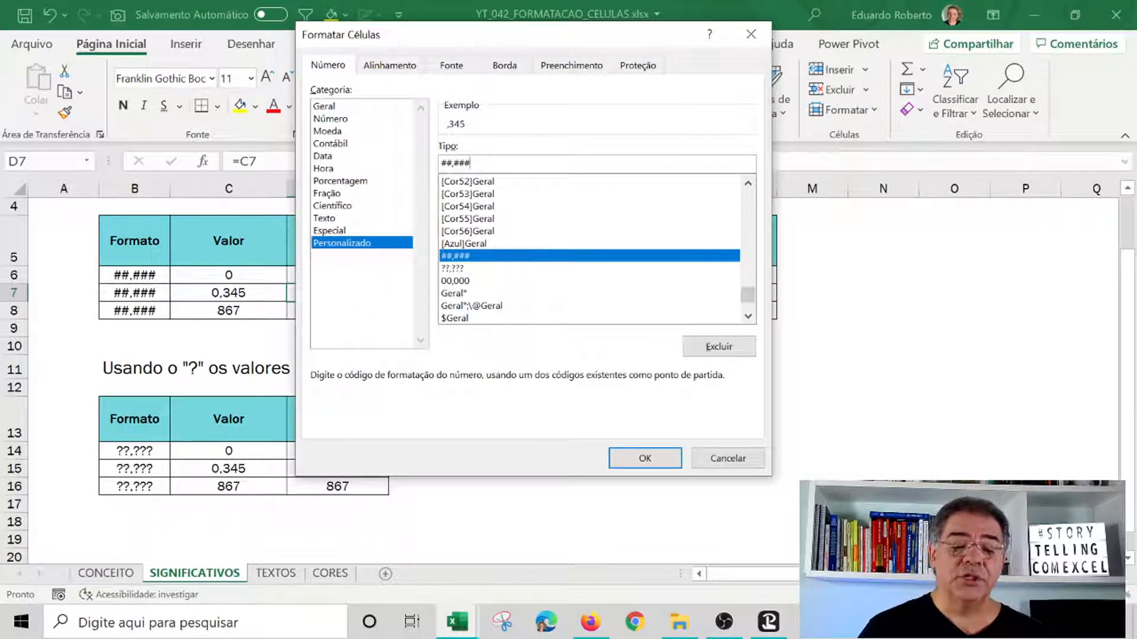
pyautogui.write(';')
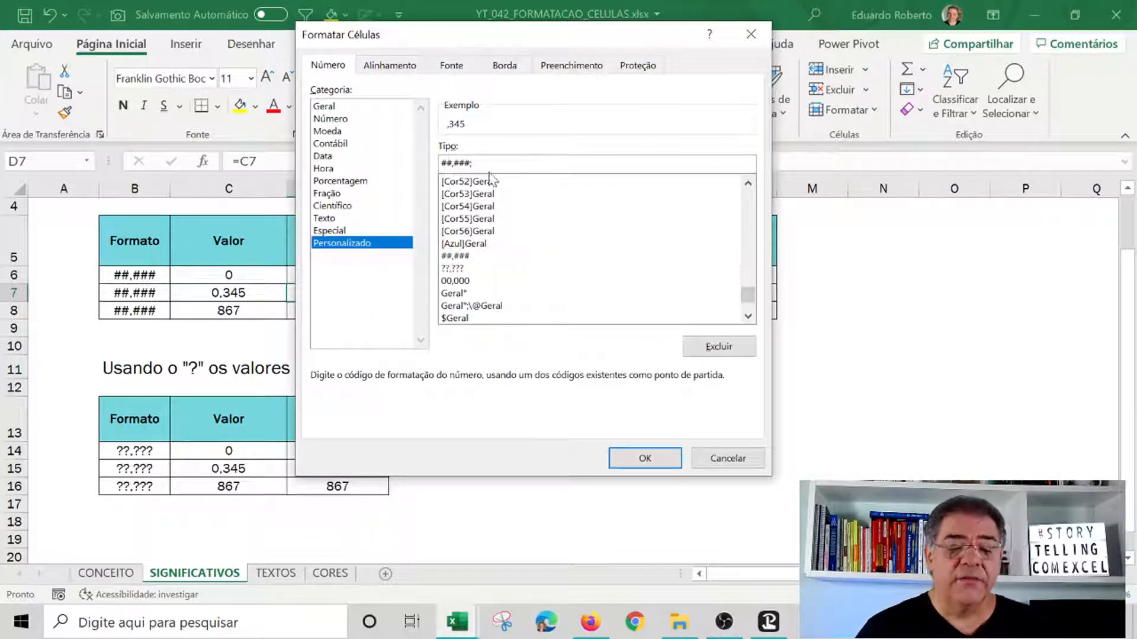
pyautogui.hotkey('shift', 'Home')
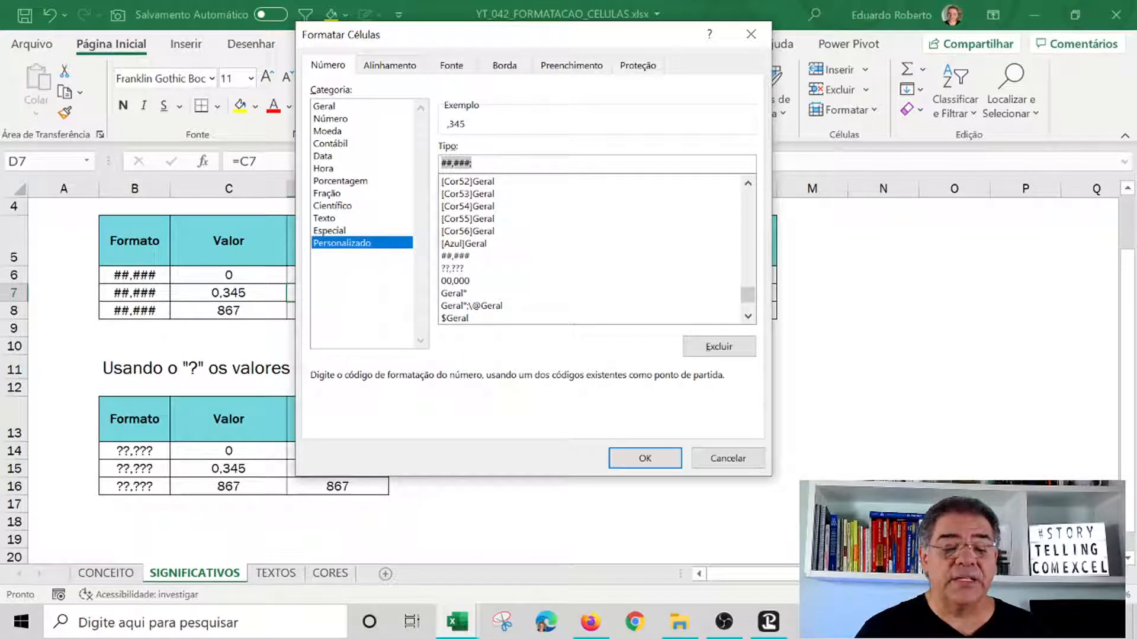
pyautogui.press('End')
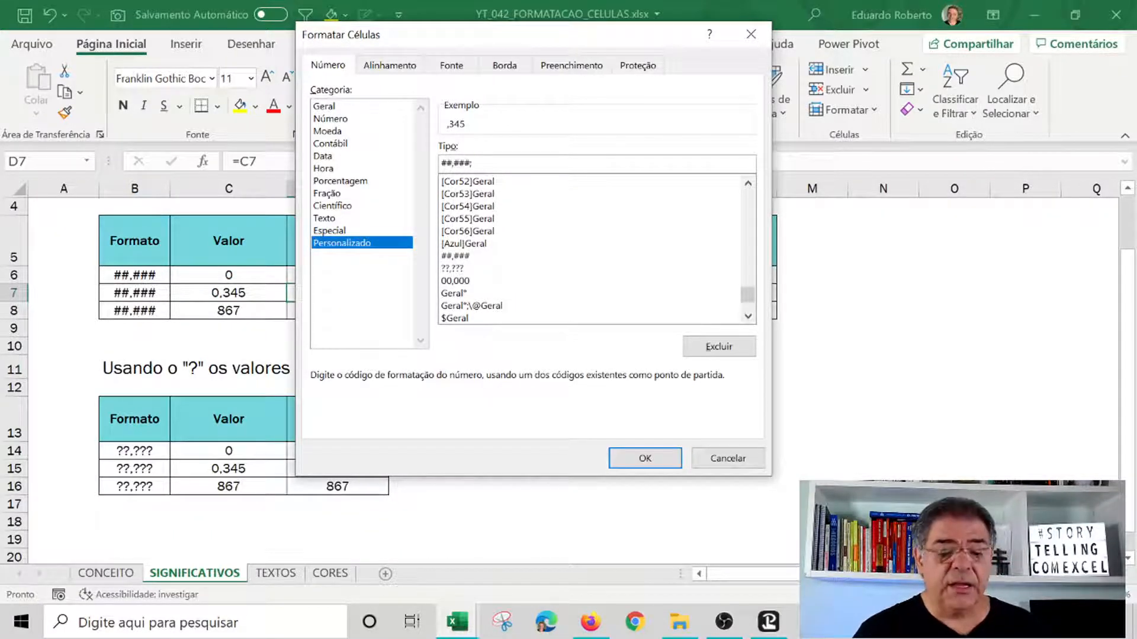
pyautogui.write('-##,###;0')
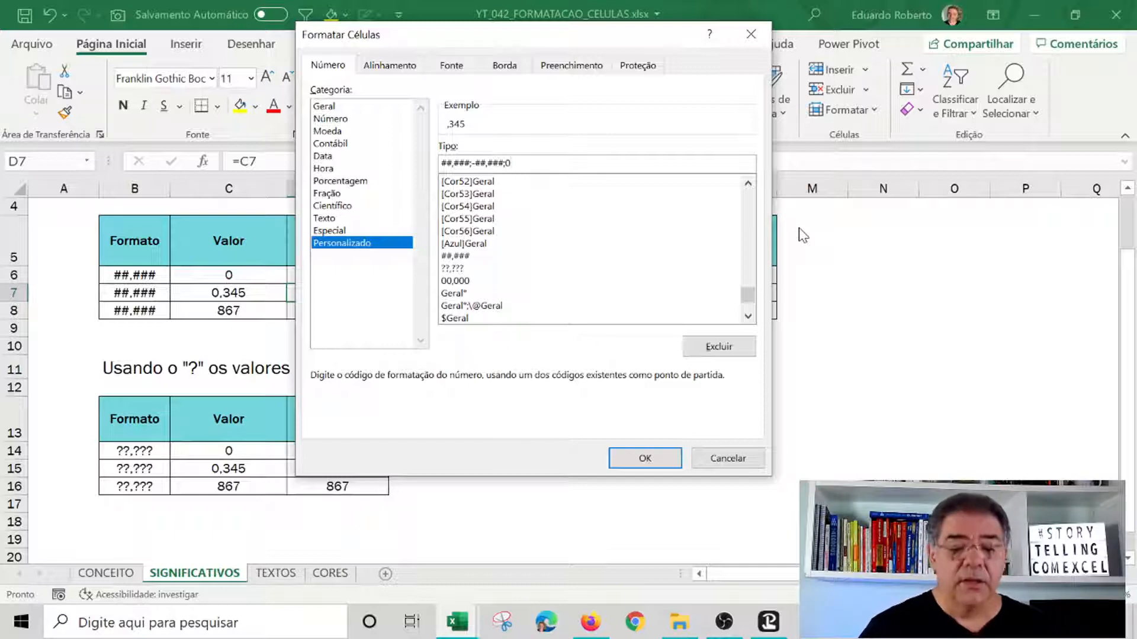
pyautogui.click(644, 458)
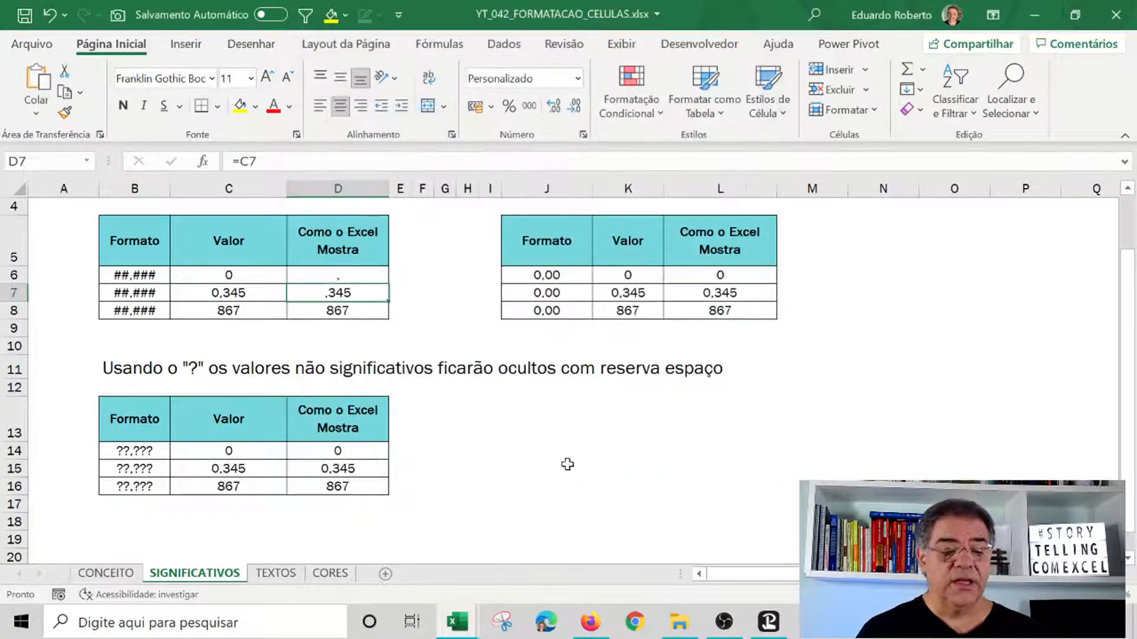
pyautogui.click(65, 112)
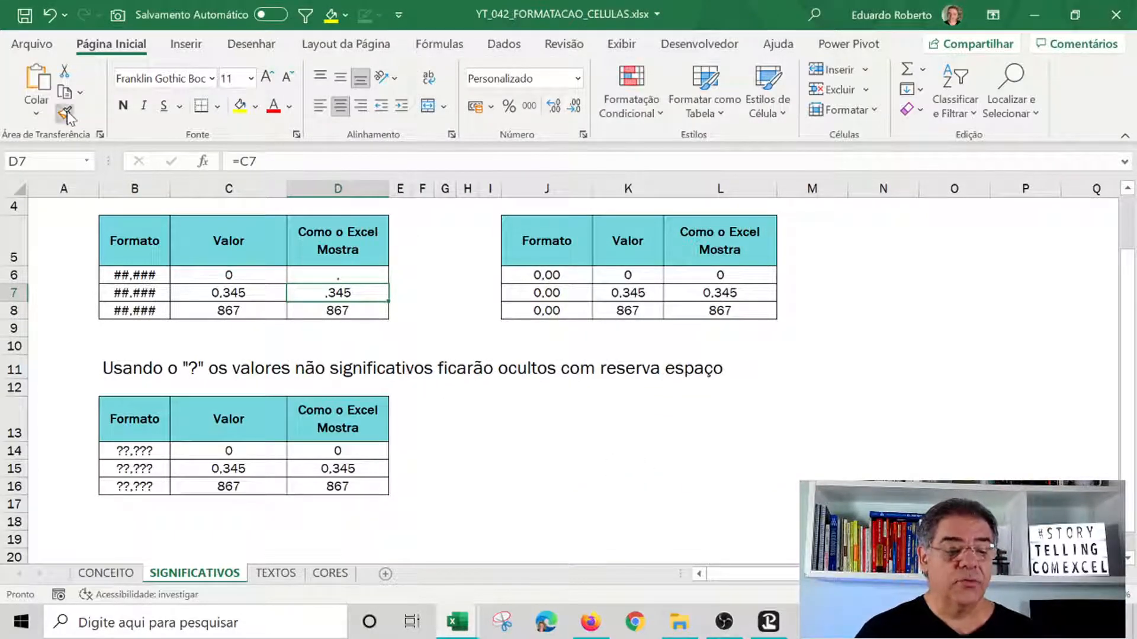
pyautogui.click(367, 277)
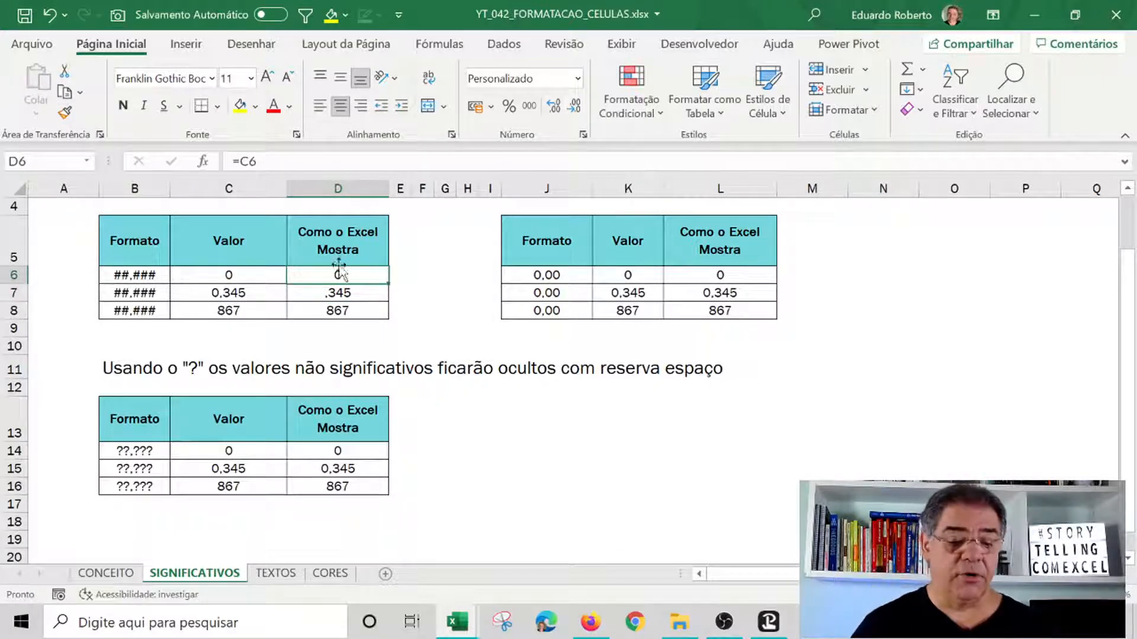
# - Check the negative and zero sections of D6's custom number format without changing it
pyautogui.hotkey('ctrl', '1')
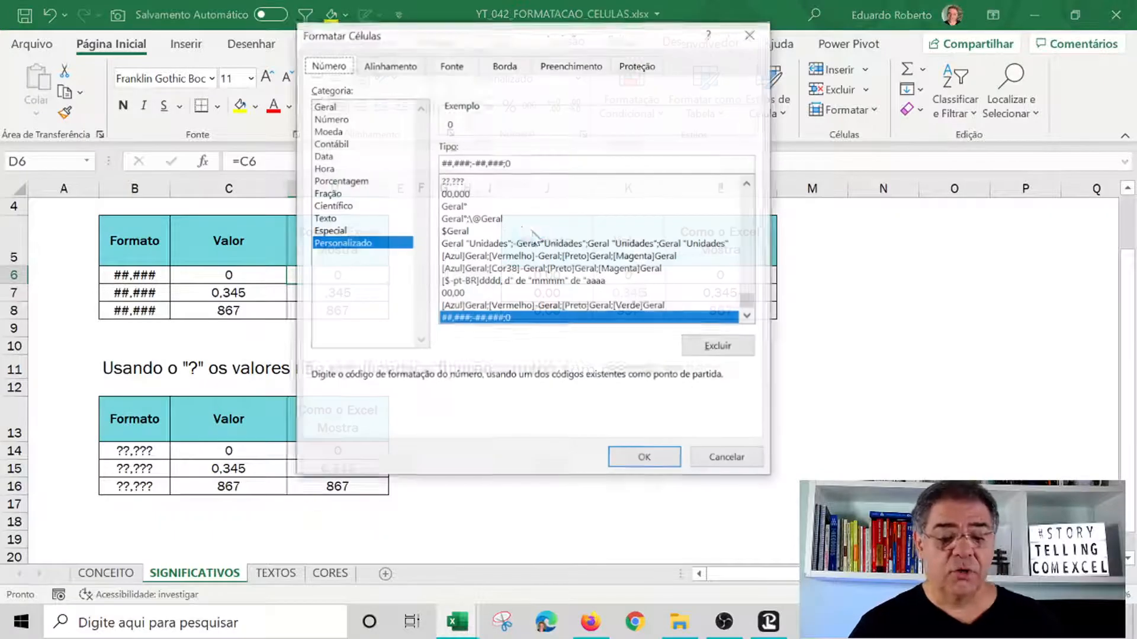
pyautogui.moveTo(471, 163)
pyautogui.mouseDown()
pyautogui.moveTo(441, 163)
pyautogui.moveTo(471, 163)
pyautogui.mouseUp()
pyautogui.click(503, 164)
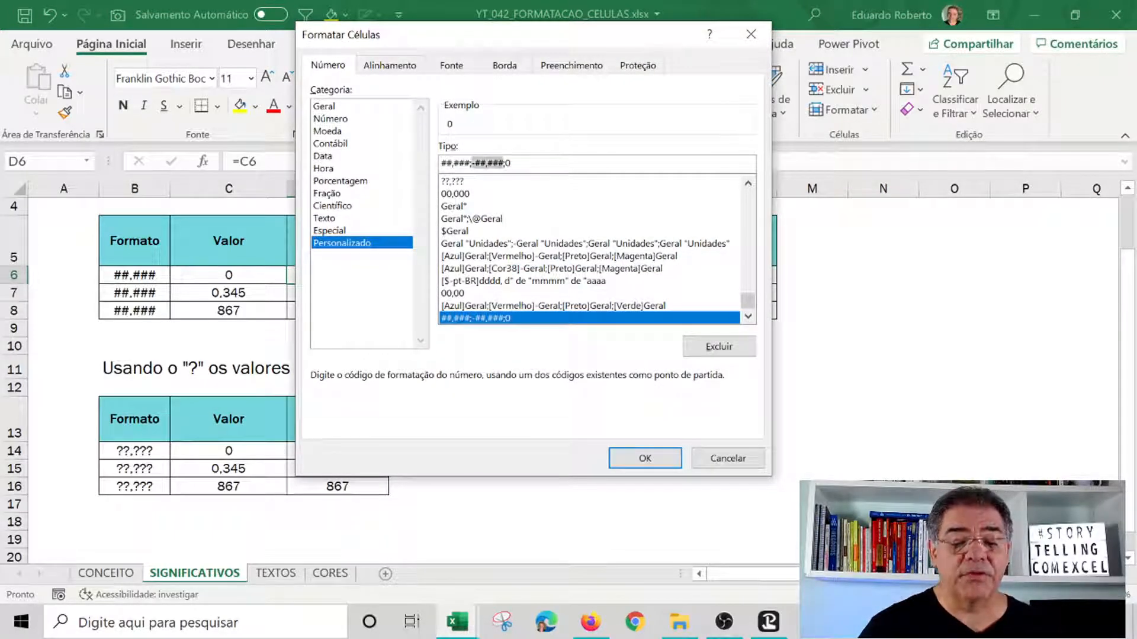
pyautogui.click(512, 163)
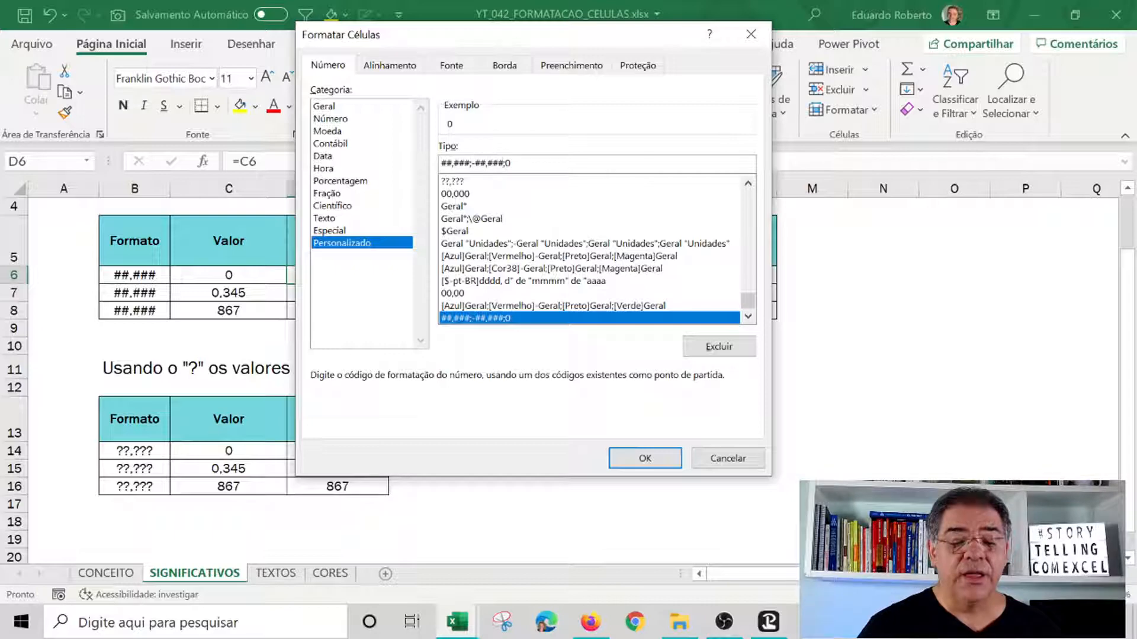
pyautogui.click(727, 458)
# - Review the four-section format structure on the CONCEITO sheet, then check D6 back on the SIGNIFICATIVOS sheet
pyautogui.click(105, 573)
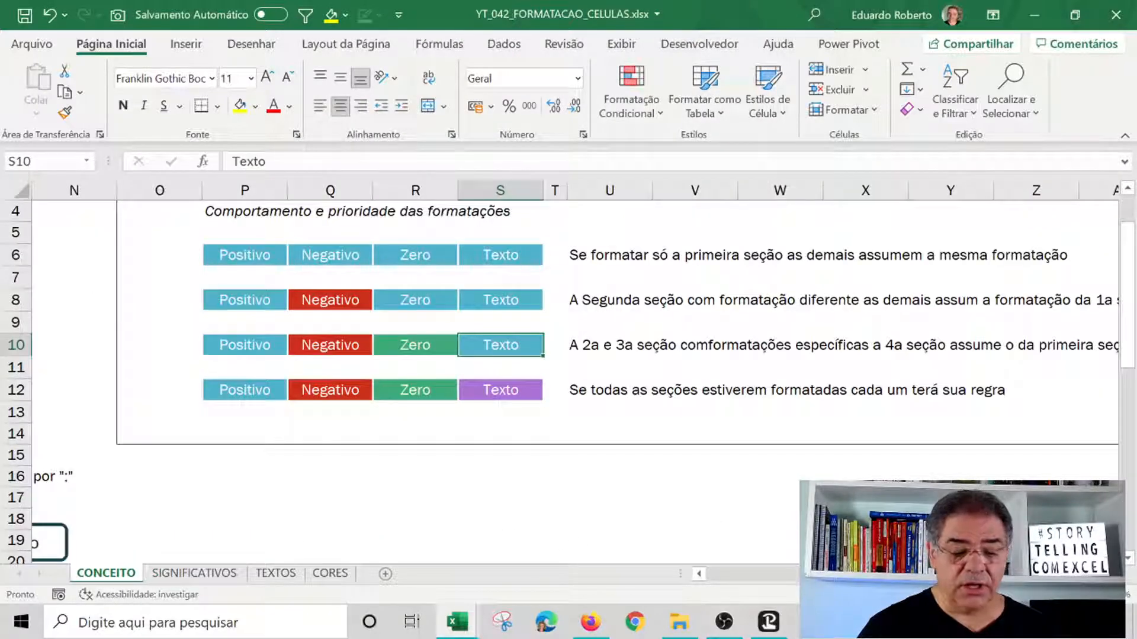
pyautogui.moveTo(895, 573); pyautogui.dragTo(760, 574)
pyautogui.scroll(-2, 439, 448)
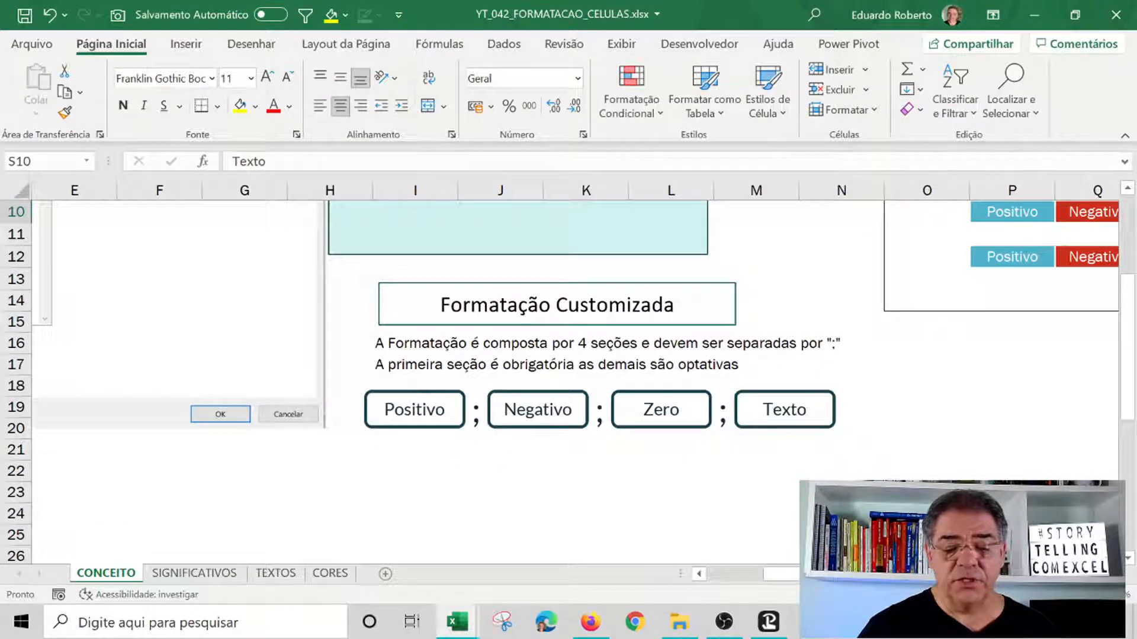
pyautogui.scroll(-2, 738, 477)
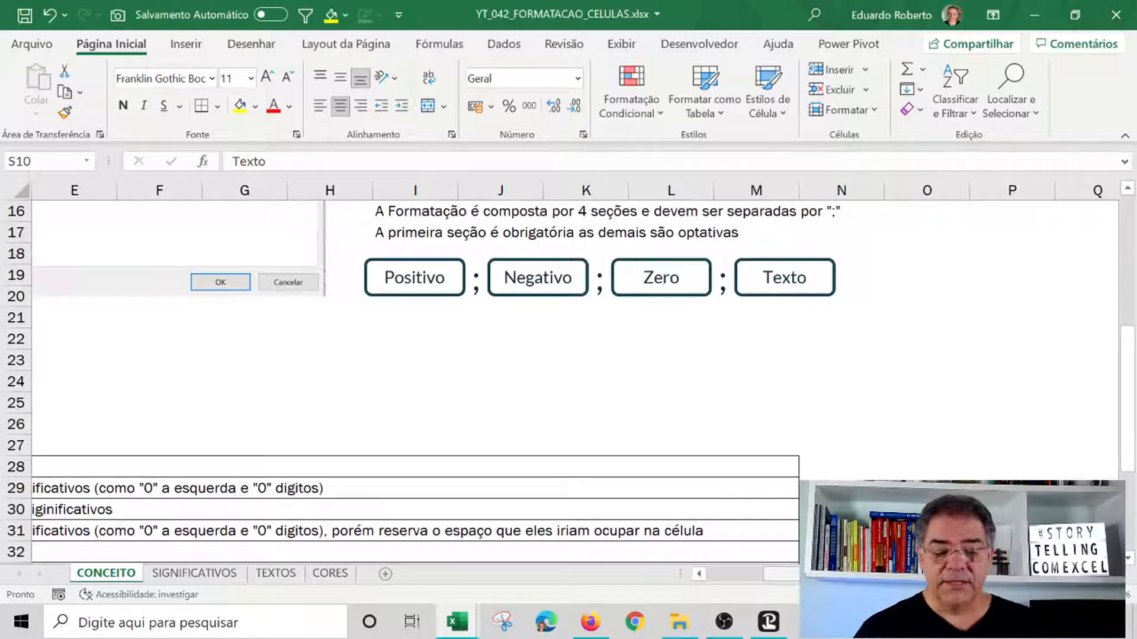
pyautogui.scroll(1, 782, 523)
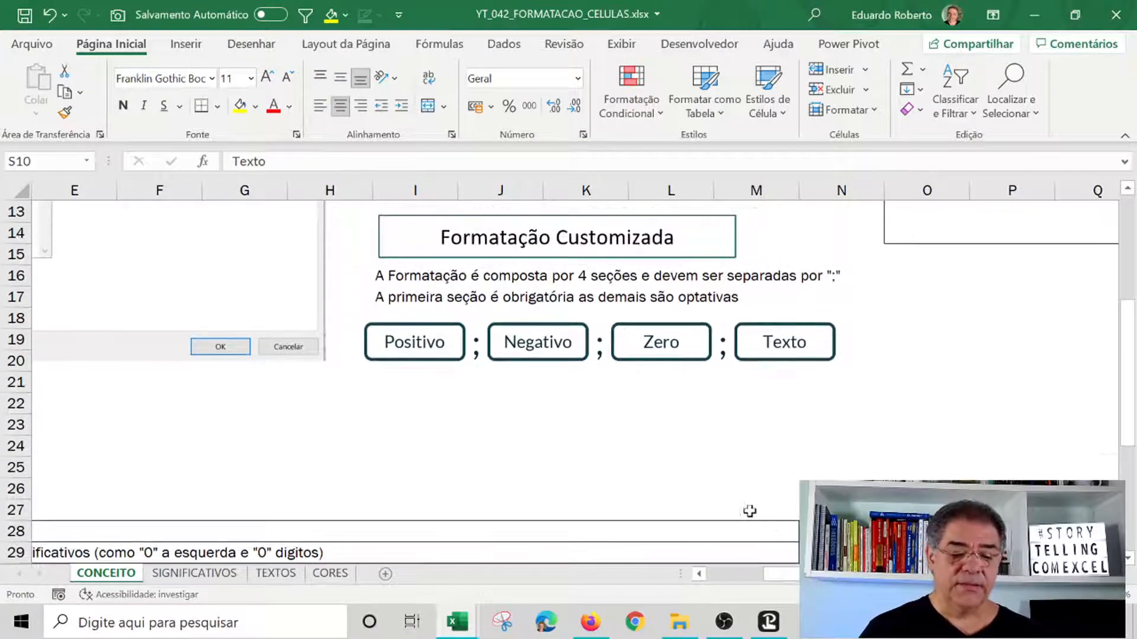
pyautogui.click(194, 573)
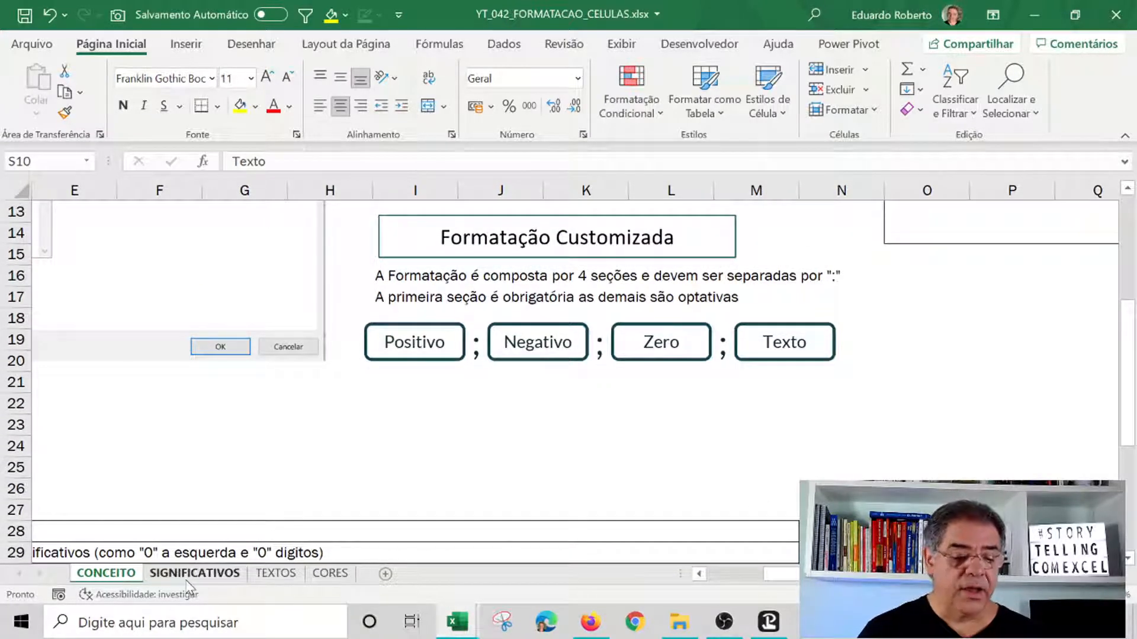
pyautogui.click(499, 439)
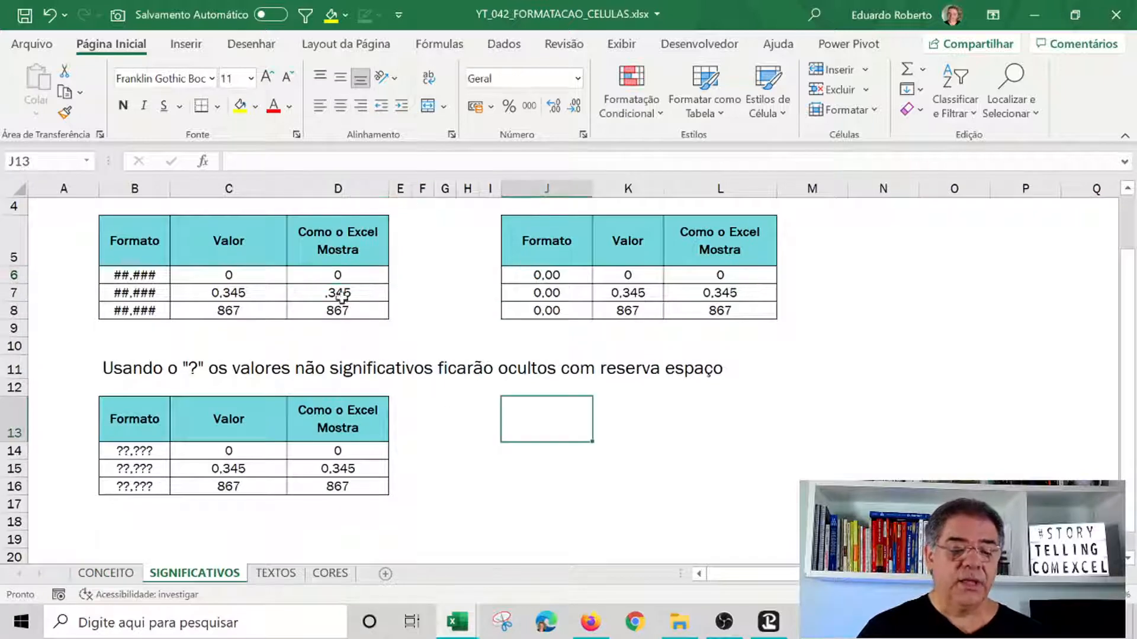
pyautogui.click(335, 277)
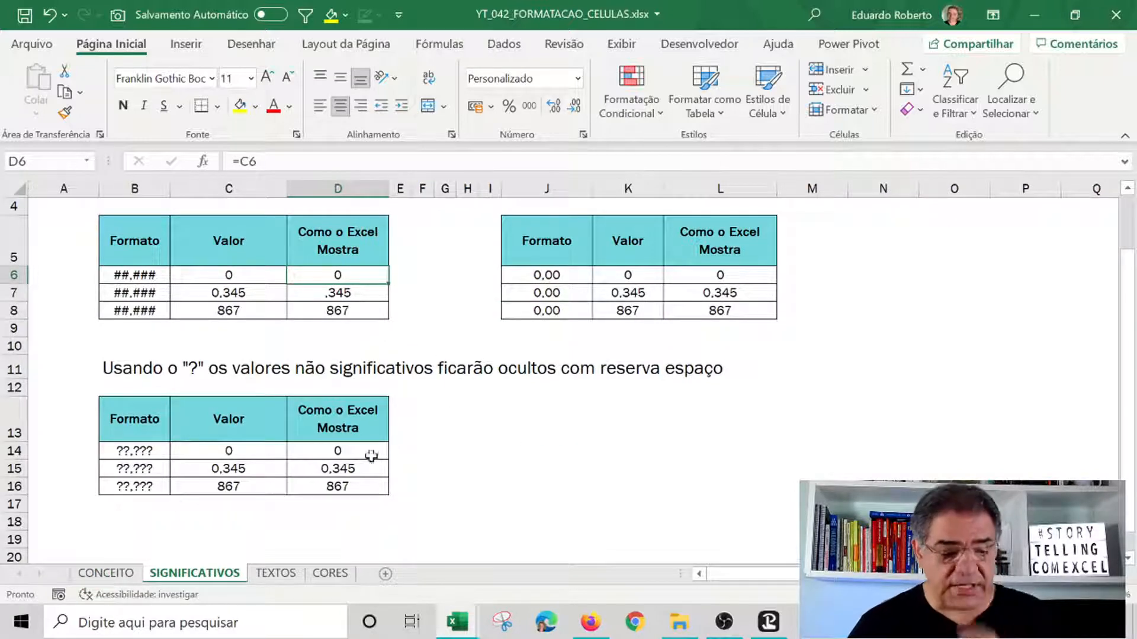
# - Left-align cells D6:D8 in the ##,### table
pyautogui.click(144, 467)
pyautogui.scroll(-1, 651, 485)
pyautogui.scroll(2, 520, 436)
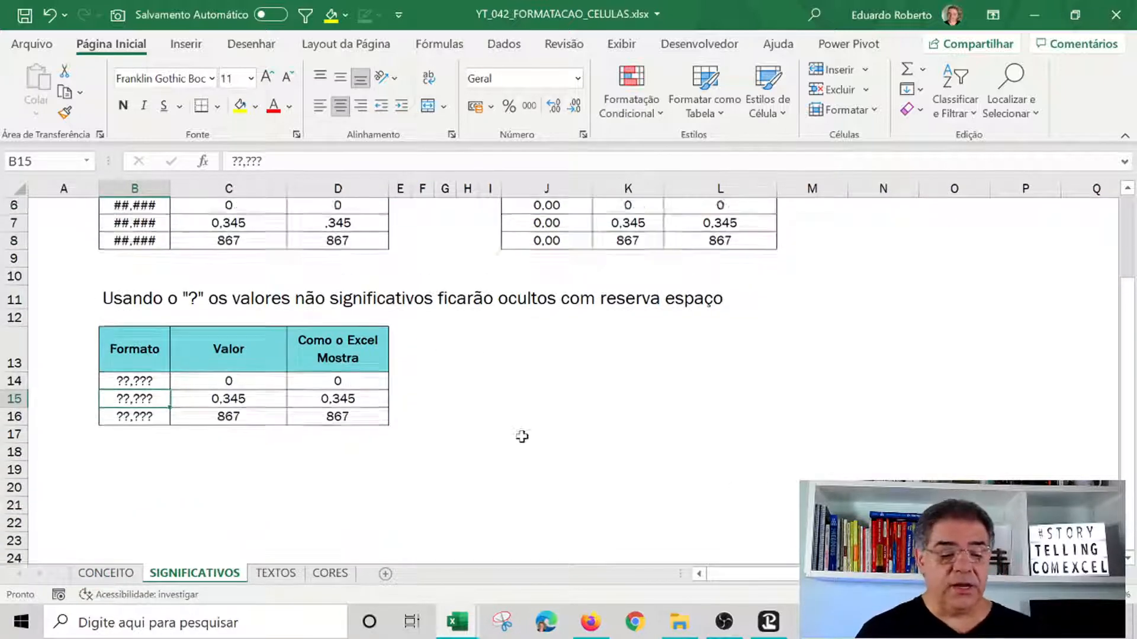
pyautogui.scroll(-1, 420, 466)
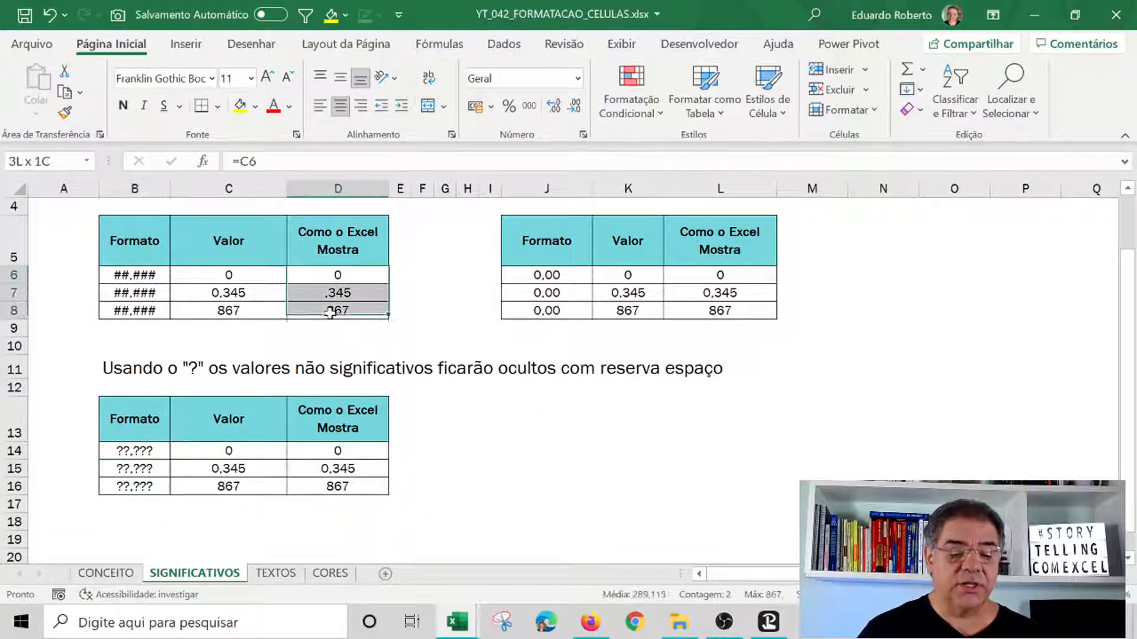
pyautogui.moveTo(336, 275); pyautogui.dragTo(338, 311)
pyautogui.click(319, 109)
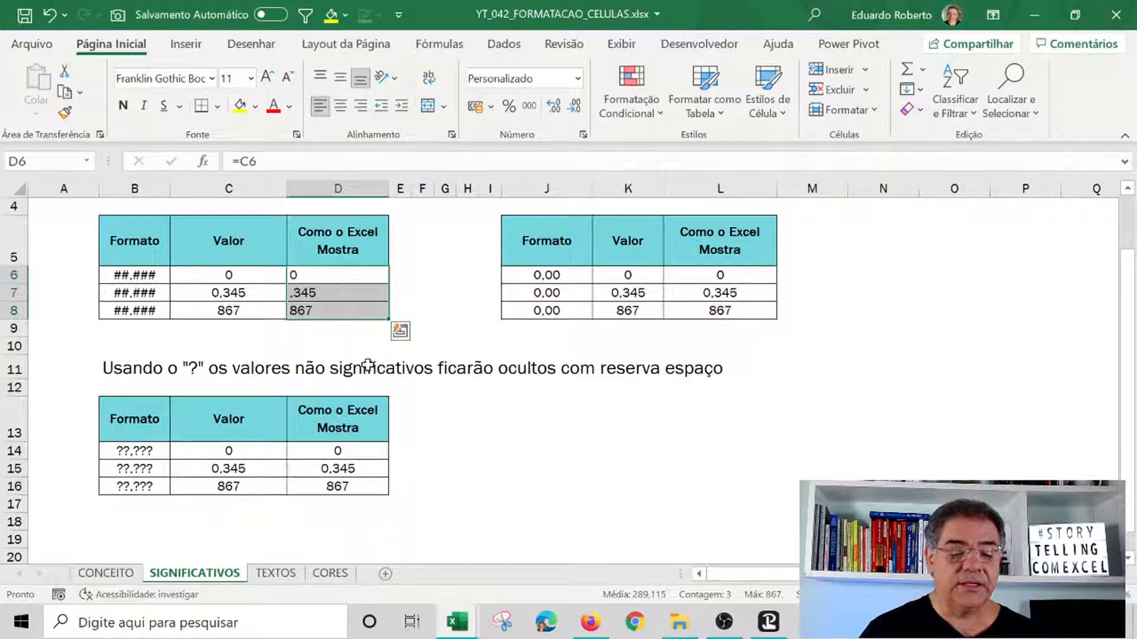
pyautogui.click(318, 293)
# - Copy the General format of D8 onto D6:D7 with the Format Painter
pyautogui.click(311, 312)
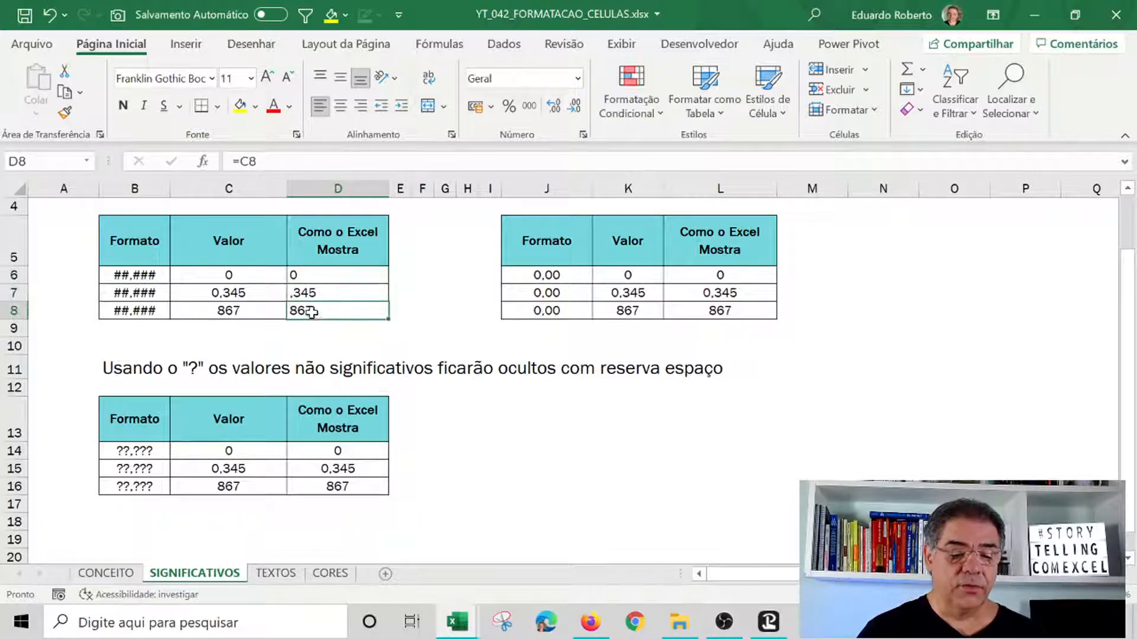
pyautogui.click(65, 112)
pyautogui.moveTo(337, 275); pyautogui.dragTo(336, 294)
pyautogui.click(482, 421)
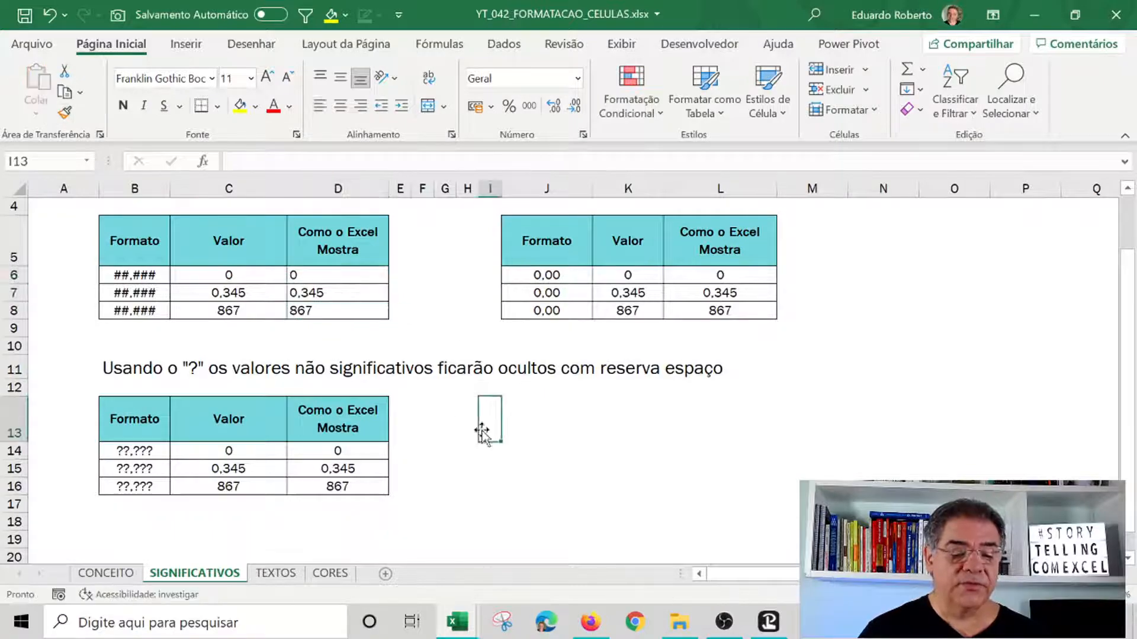
# - Apply the custom number format ##,### to D8 and copy it onto D6:D7 with the Format Painter
pyautogui.click(342, 308)
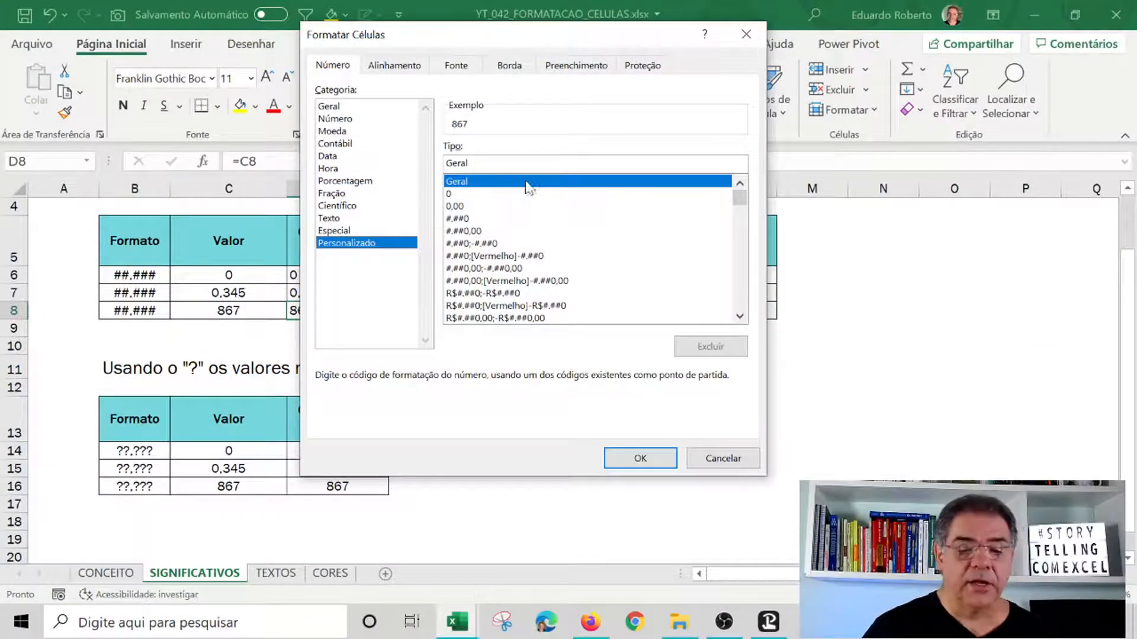
pyautogui.moveTo(479, 164); pyautogui.dragTo(287, 165)
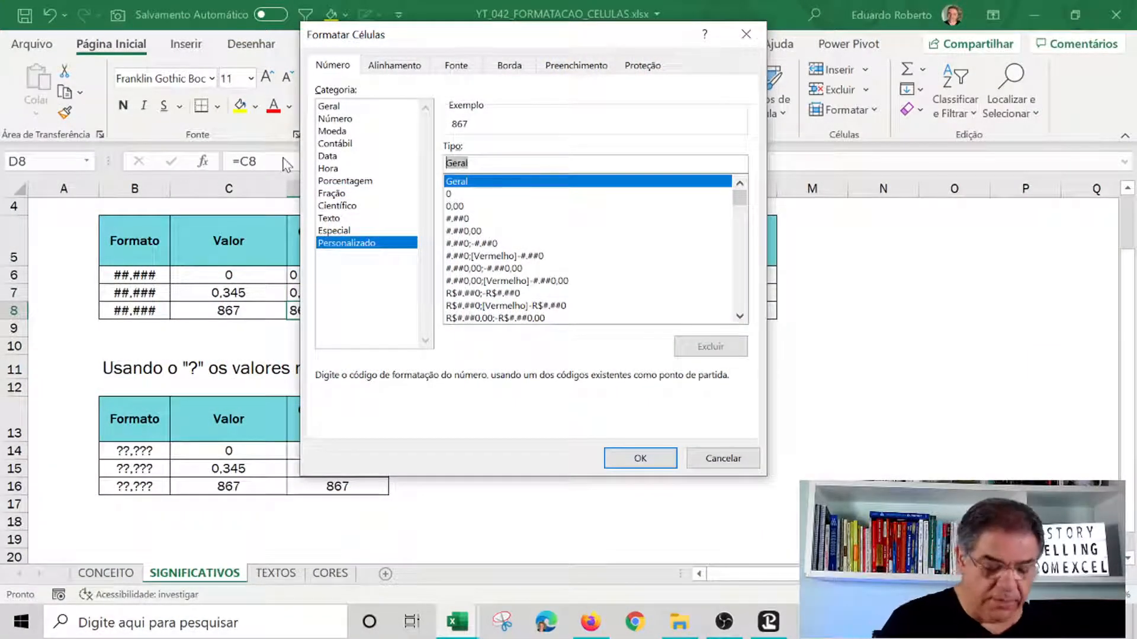
pyautogui.write('#')
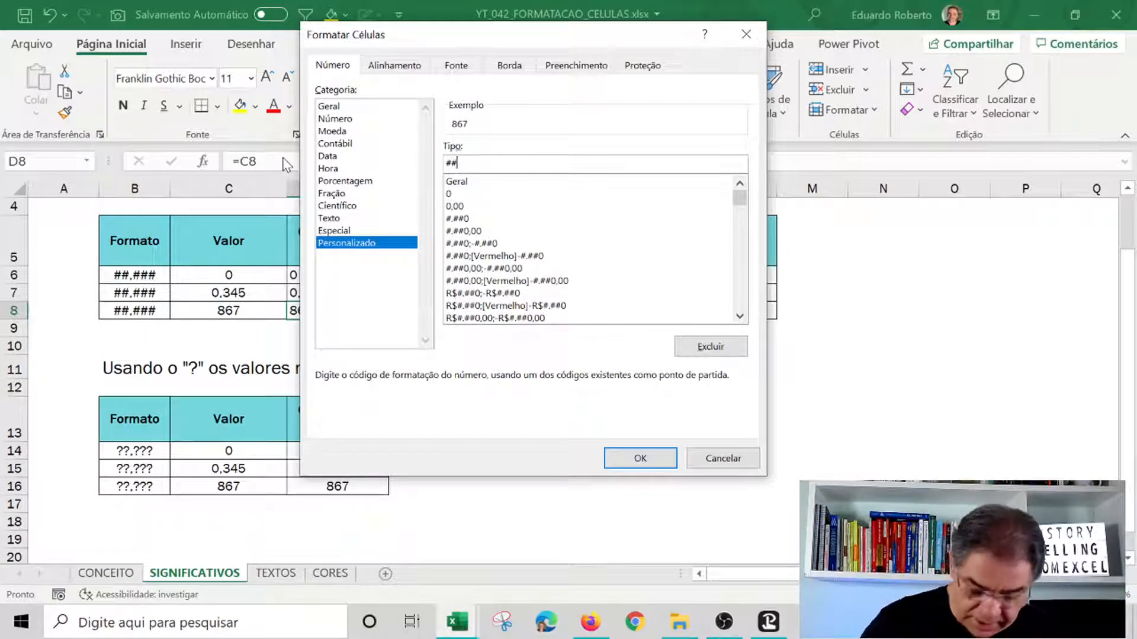
pyautogui.write('#')
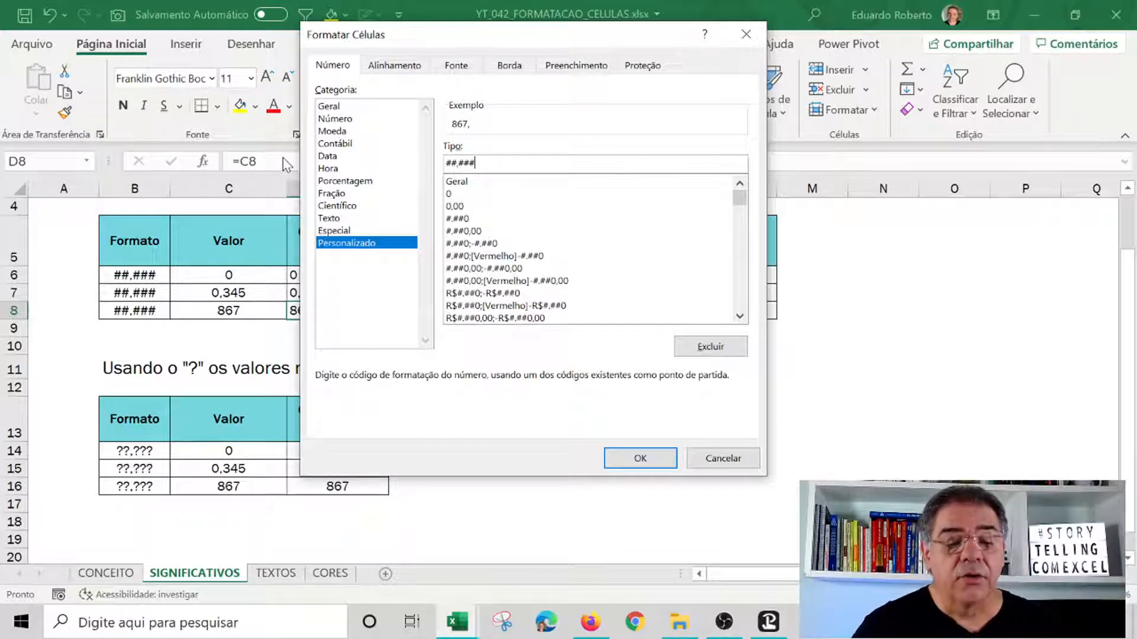
pyautogui.click(640, 458)
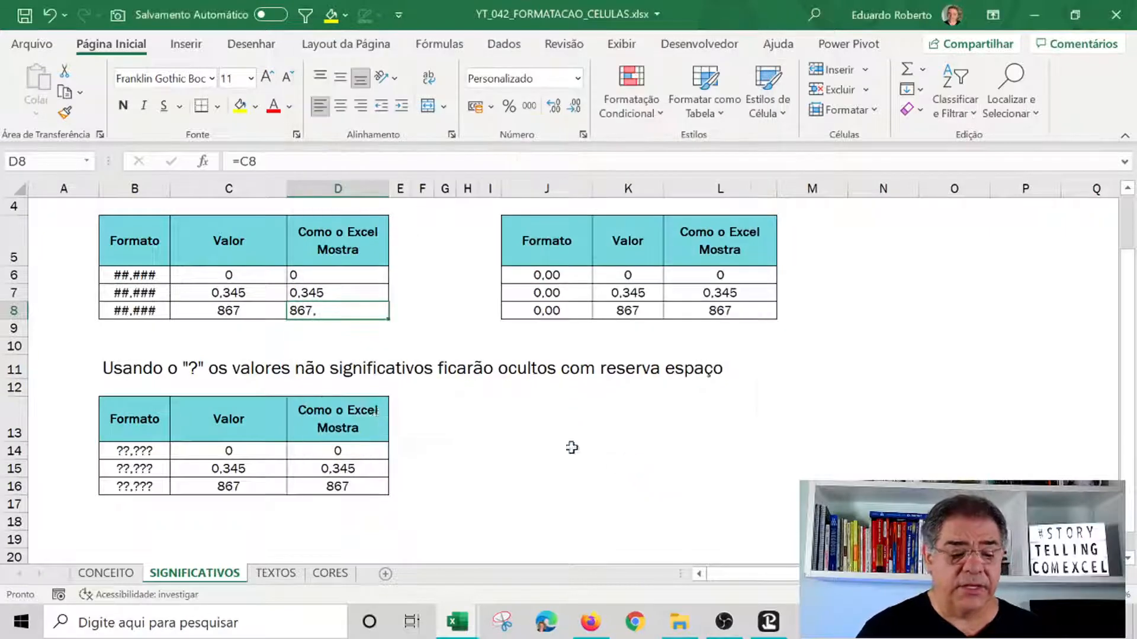
pyautogui.click(65, 112)
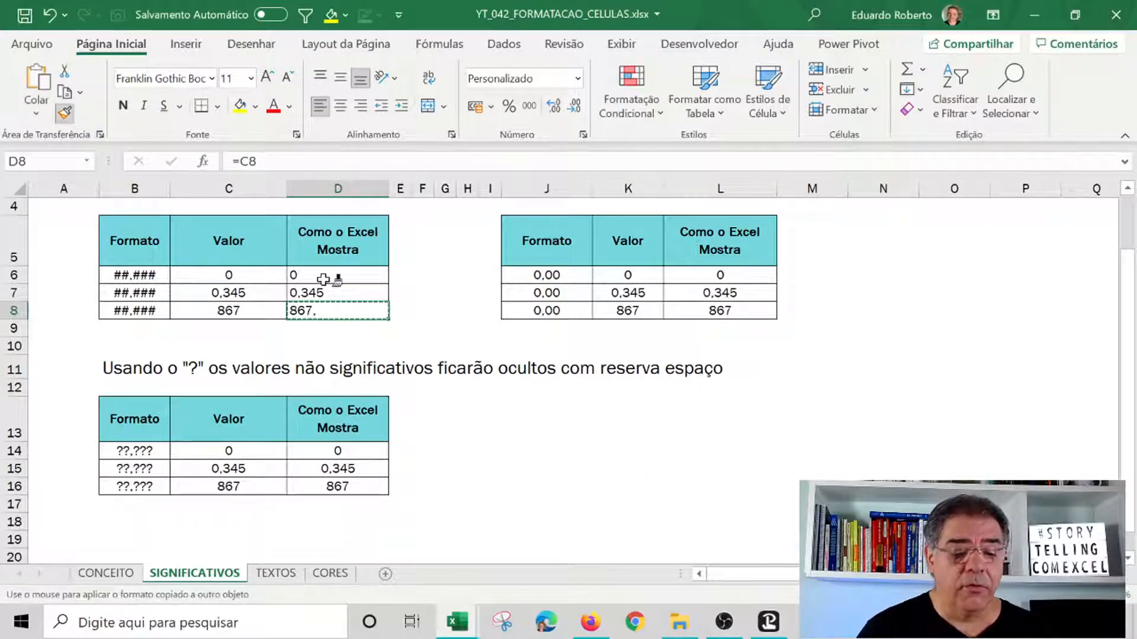
pyautogui.moveTo(322, 279); pyautogui.dragTo(330, 293)
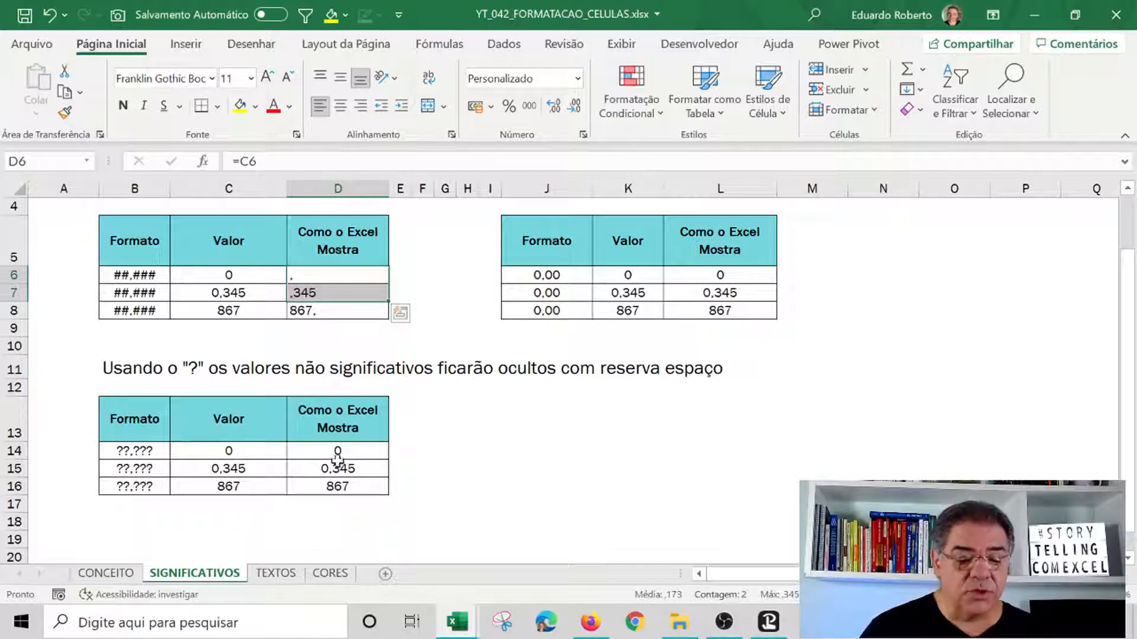
# - Left-align cells D14:D16 in the ??,??? table and apply the custom number format ??,??? to them
pyautogui.moveTo(337, 449); pyautogui.dragTo(333, 487)
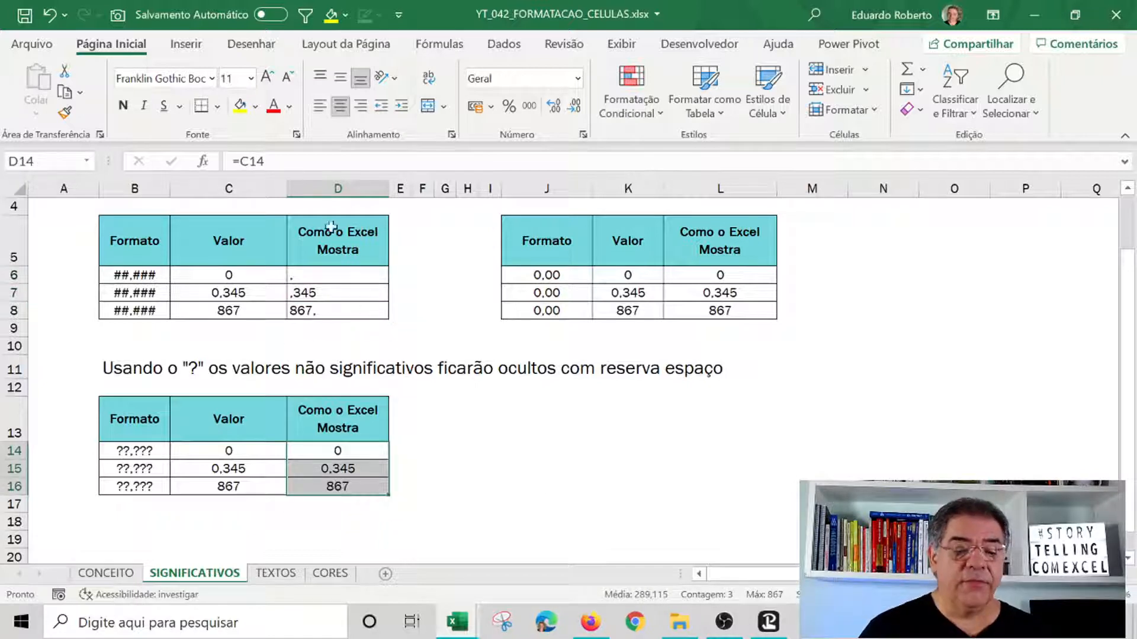
pyautogui.click(320, 105)
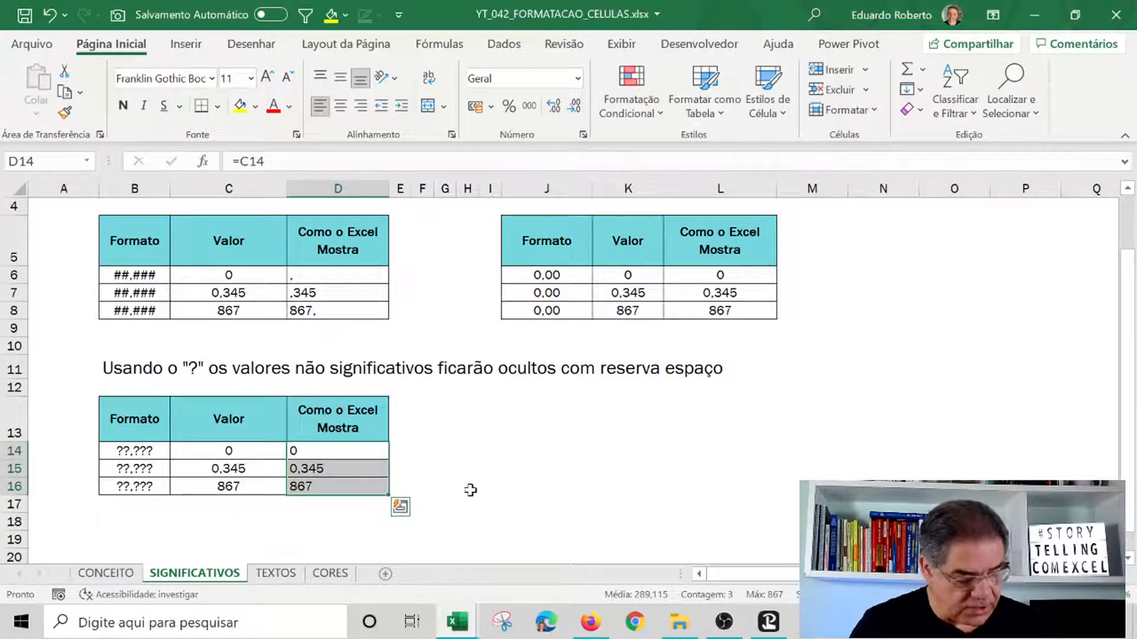
pyautogui.hotkey('ctrl', '1')
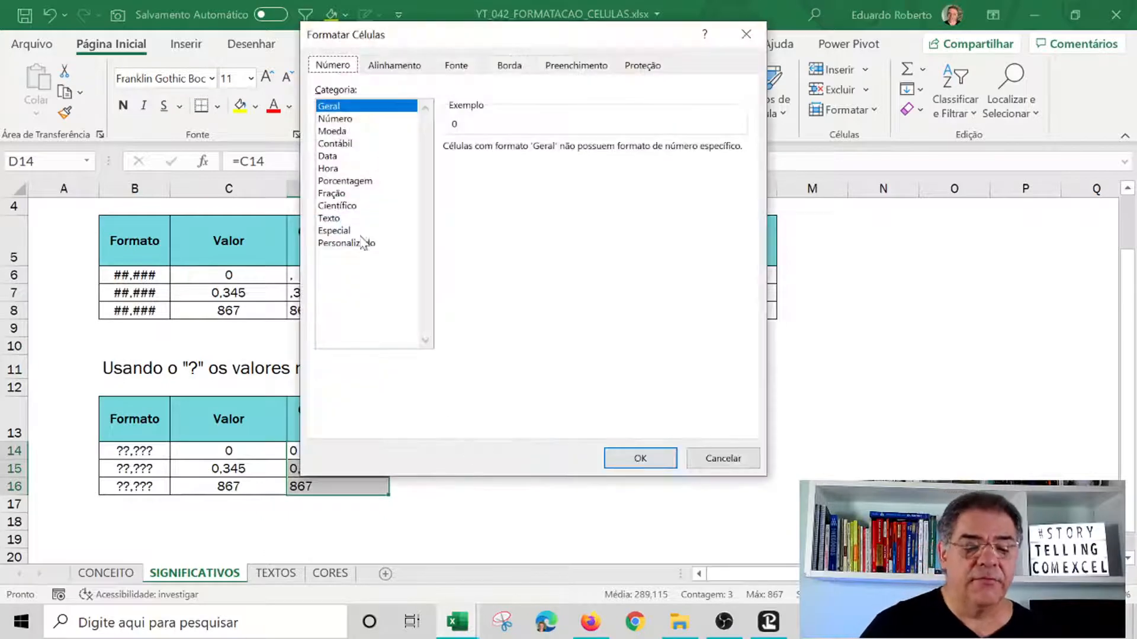
pyautogui.click(358, 244)
pyautogui.moveTo(477, 163); pyautogui.dragTo(379, 162)
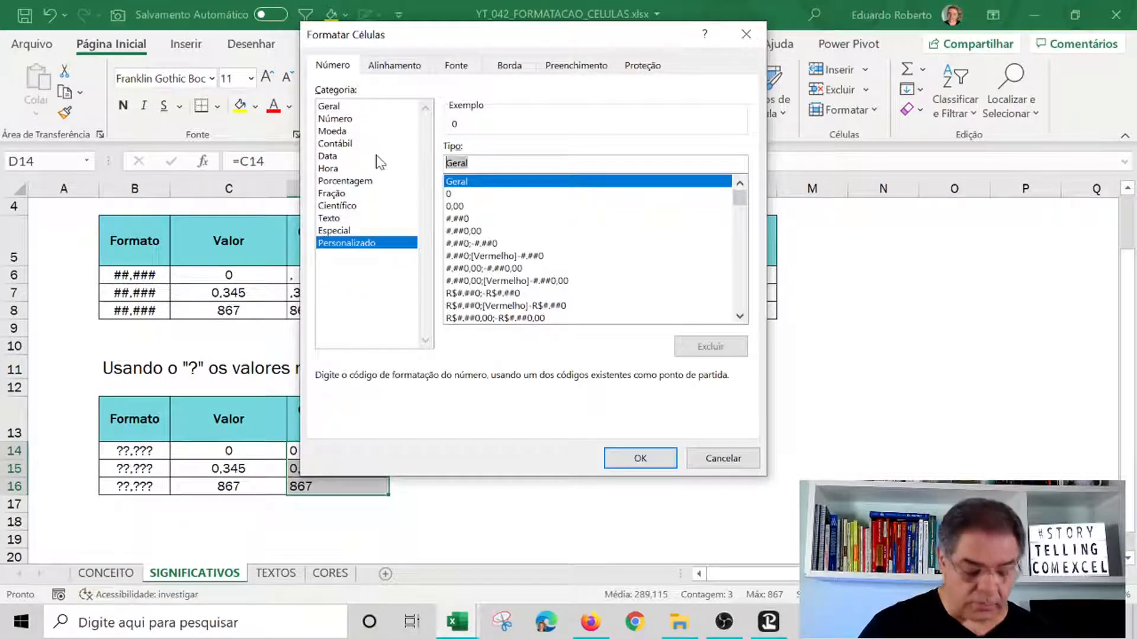
pyautogui.write('?')
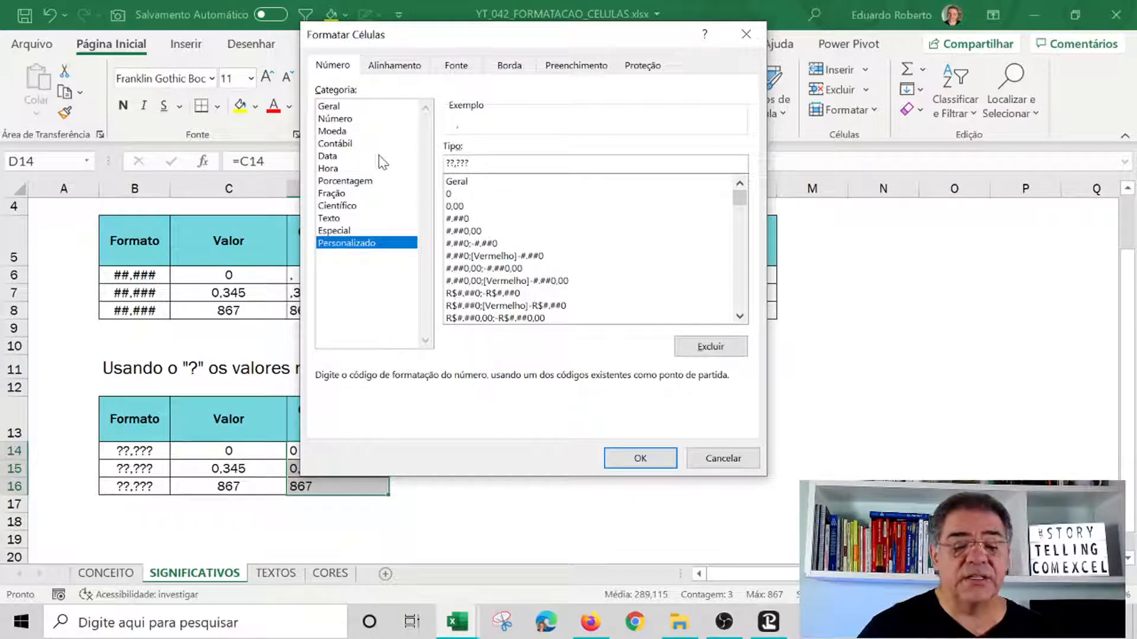
pyautogui.click(663, 457)
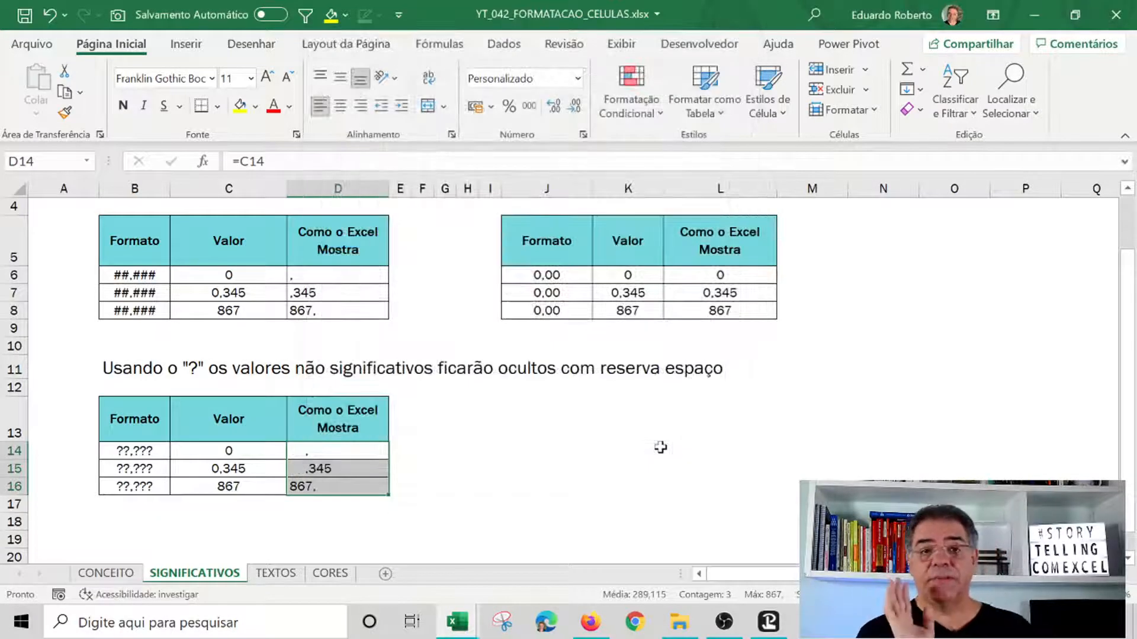
pyautogui.click(528, 489)
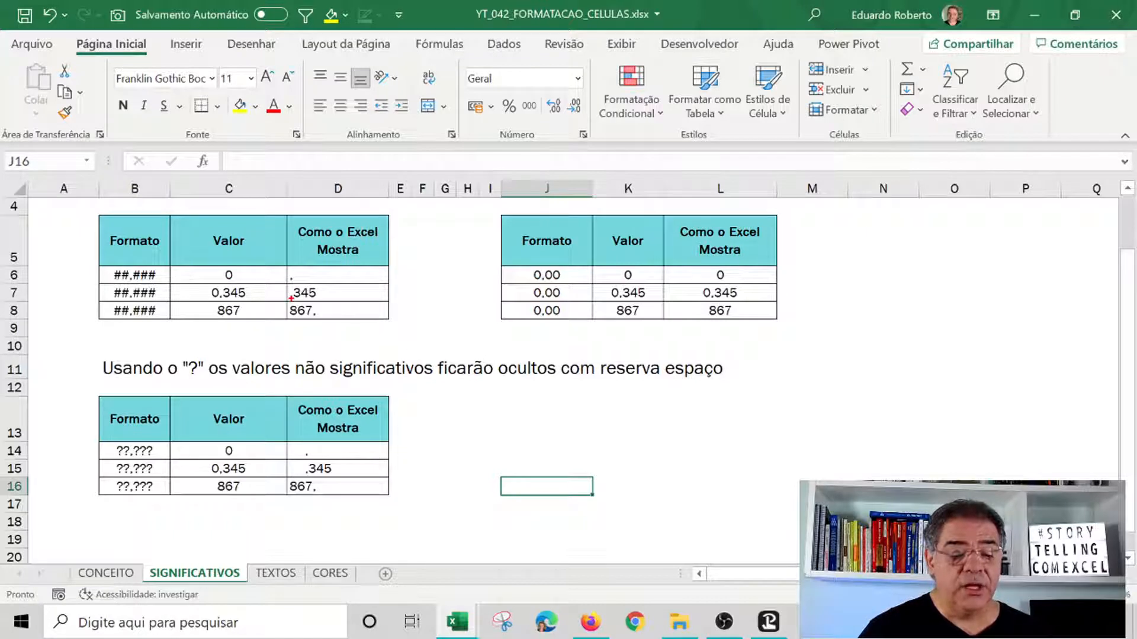
# - Compare the decimal comma positions in D7 and D15, then check L7, J6 and D6:D7 against the 0,00 table
pyautogui.moveTo(290, 298)
pyautogui.mouseDown()
pyautogui.moveTo(290, 480)
pyautogui.moveTo(291, 465)
pyautogui.mouseUp()
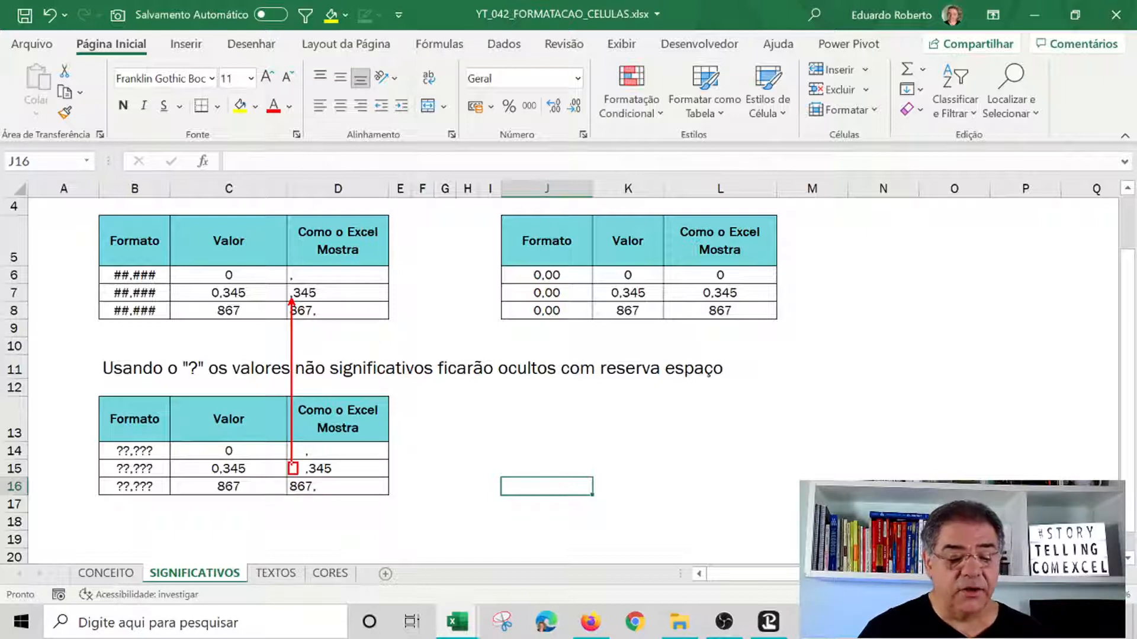
pyautogui.moveTo(297, 474); pyautogui.dragTo(307, 479)
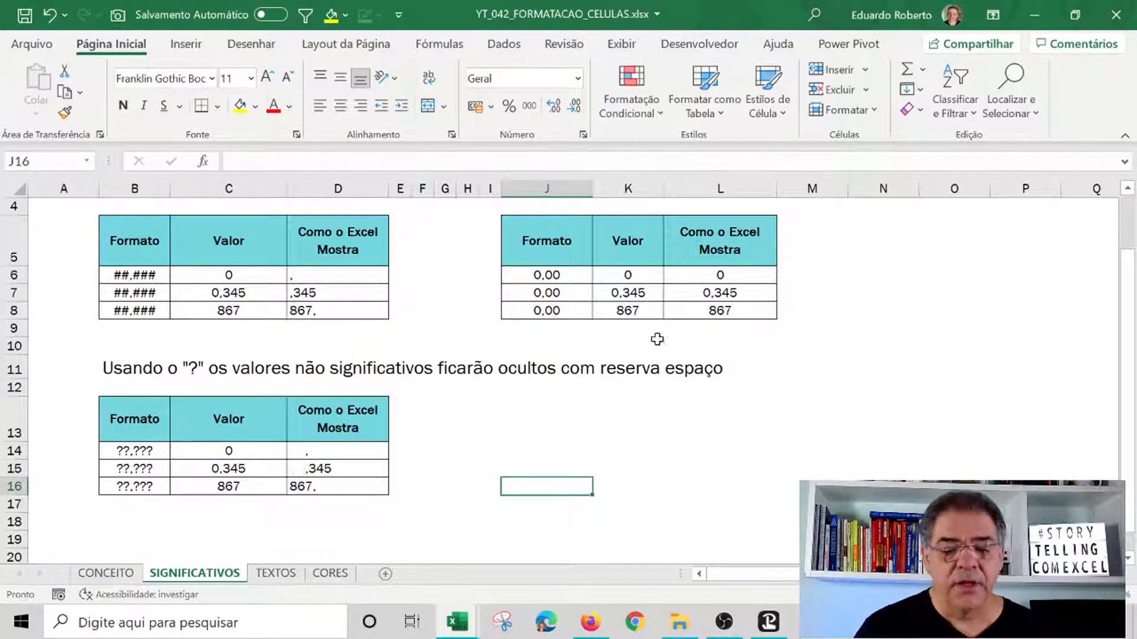
pyautogui.click(738, 374)
pyautogui.click(809, 321)
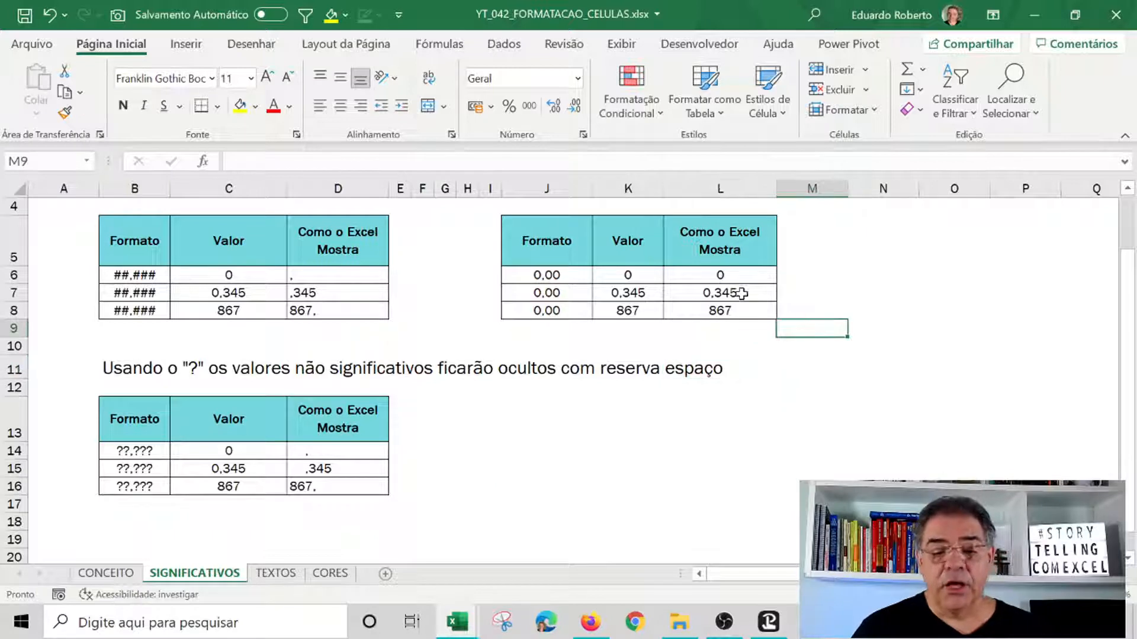
pyautogui.click(741, 292)
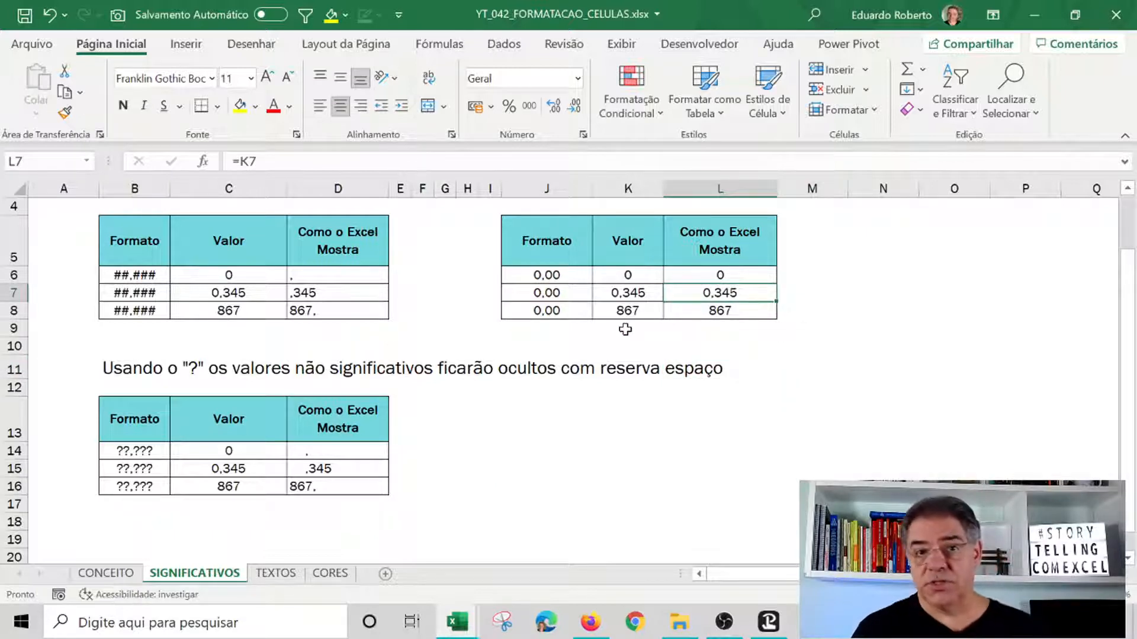
pyautogui.click(549, 279)
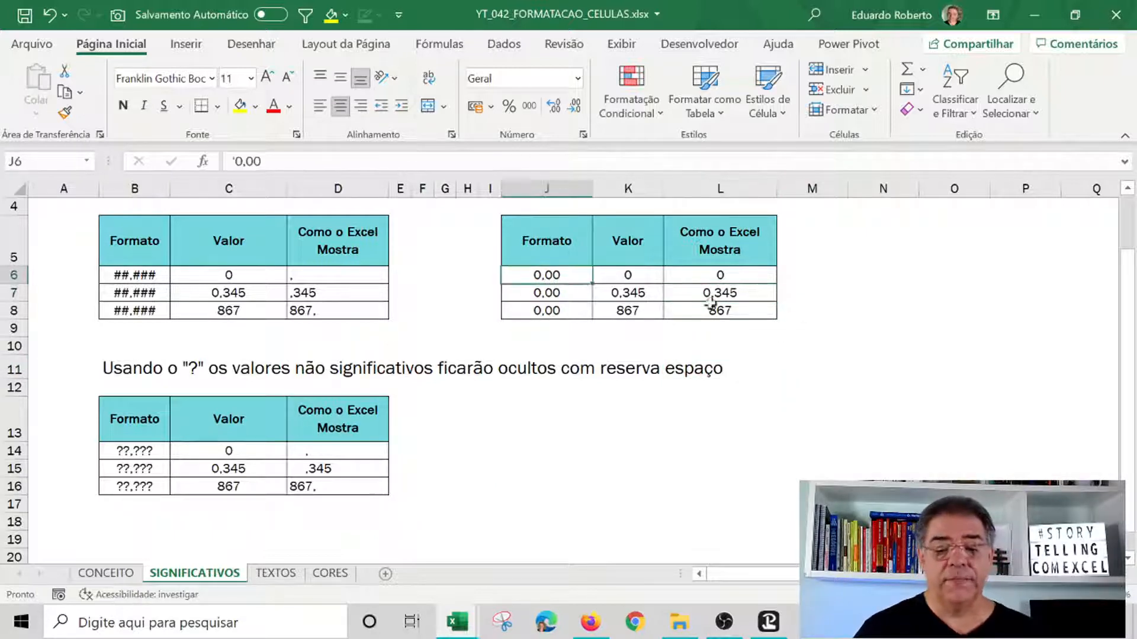
pyautogui.moveTo(309, 279); pyautogui.dragTo(306, 294)
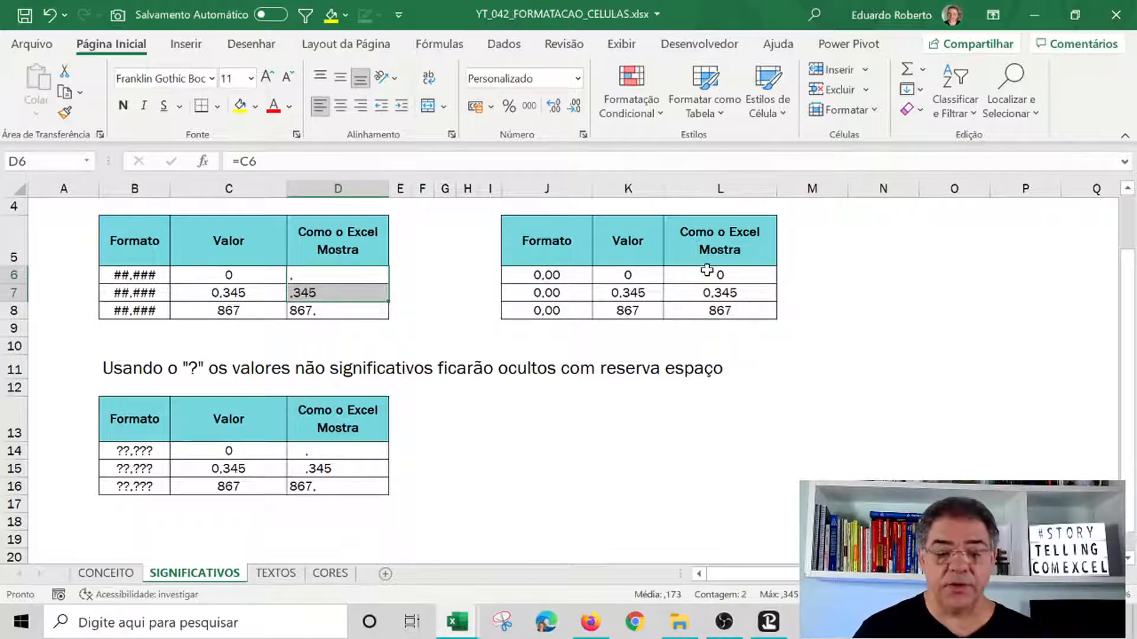
# - Apply the custom number format 0,00 to cells L6:L8
pyautogui.moveTo(707, 270); pyautogui.dragTo(699, 319)
pyautogui.hotkey('ctrl', '1')
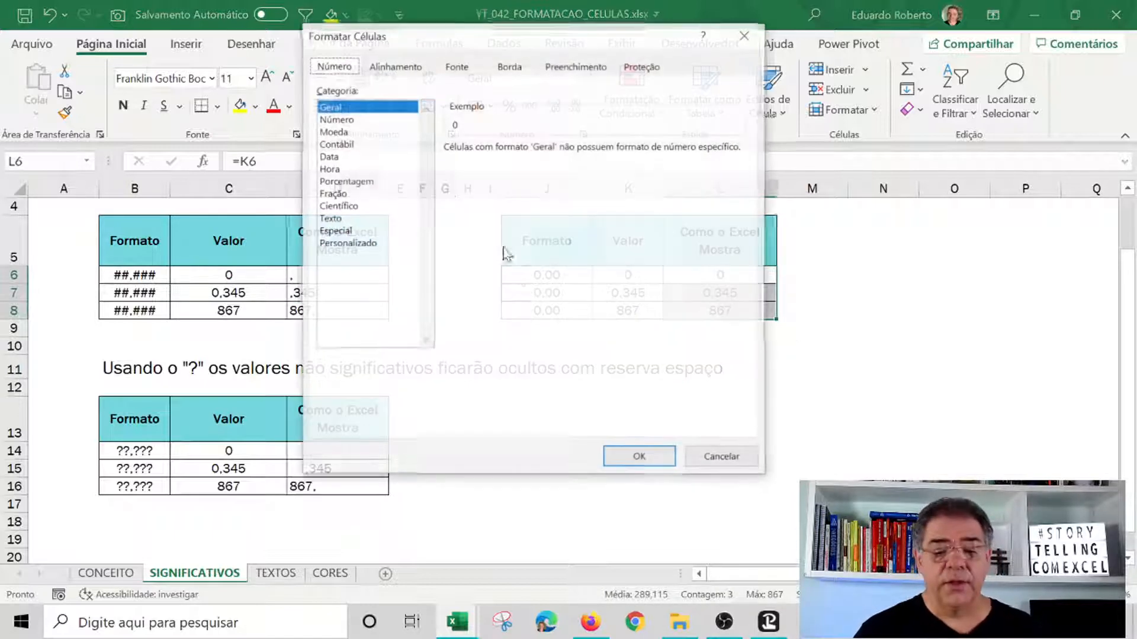
pyautogui.click(335, 243)
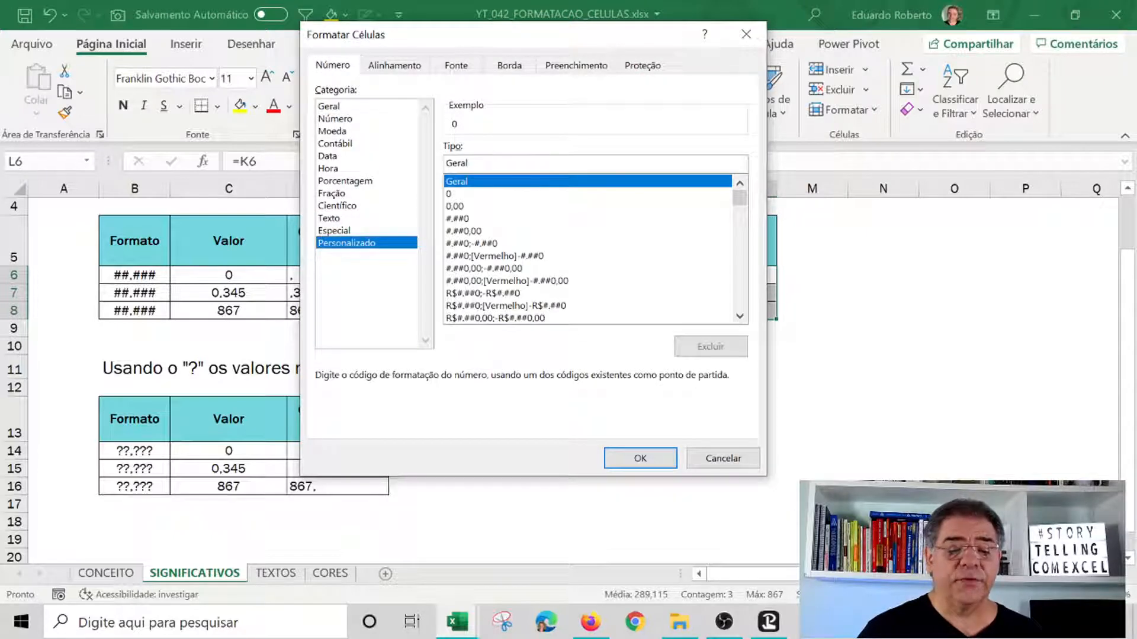
pyautogui.moveTo(568, 46); pyautogui.dragTo(879, 83)
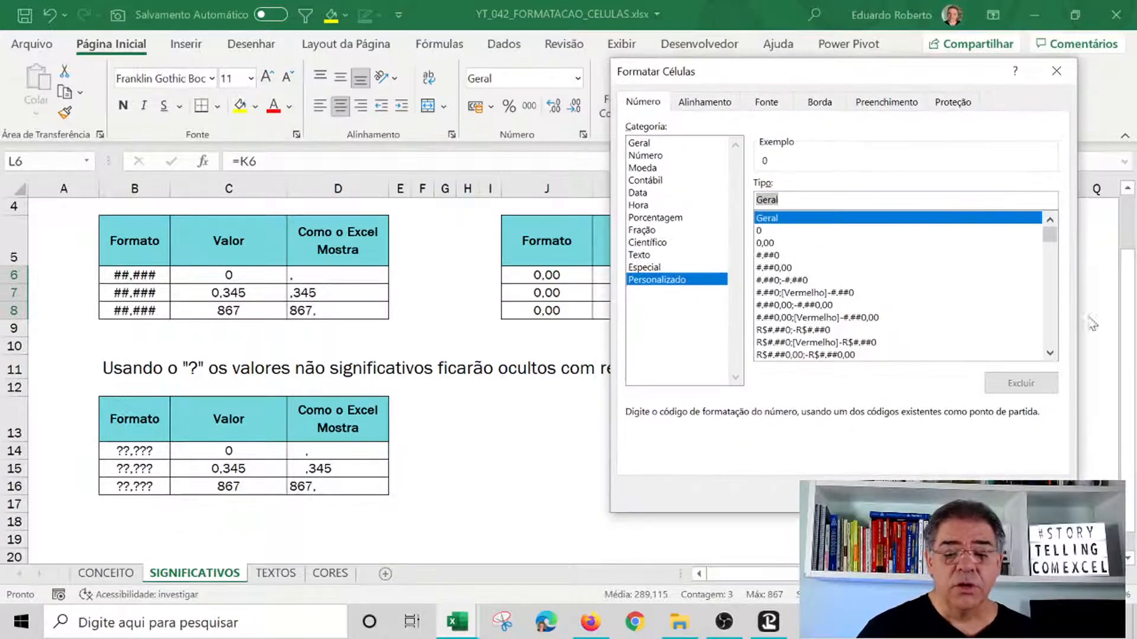
pyautogui.write('0,00')
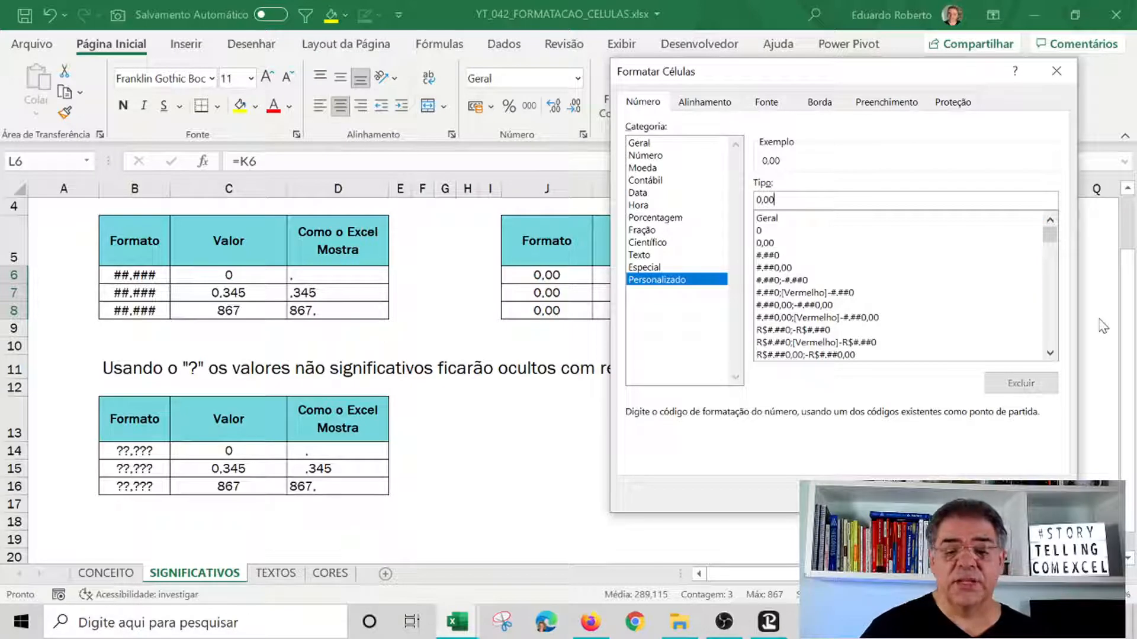
pyautogui.press('Return')
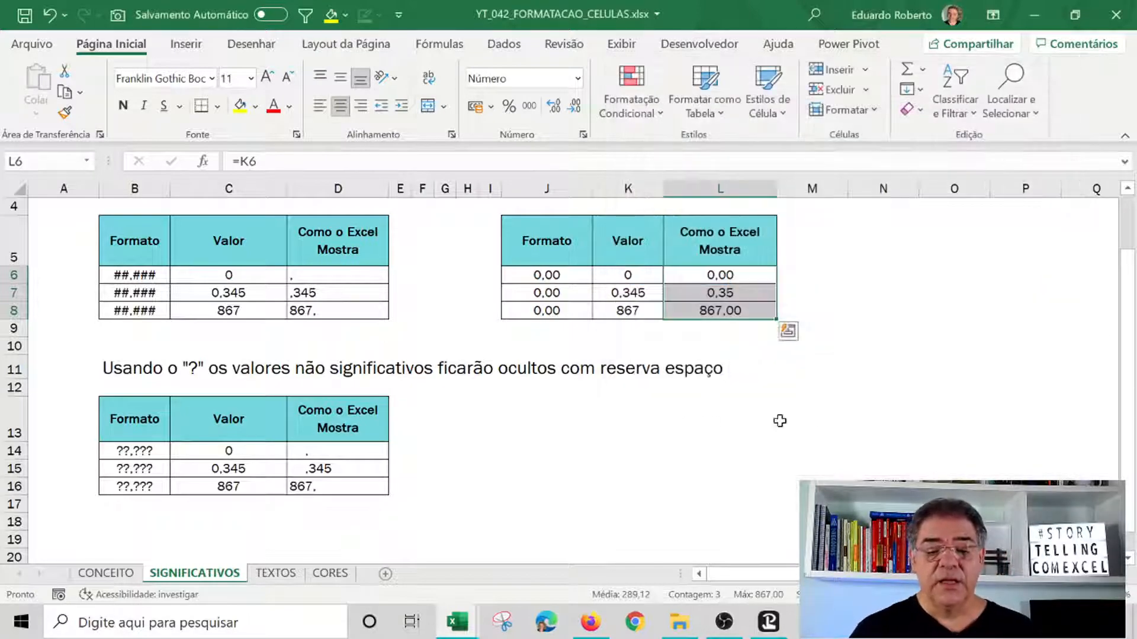
pyautogui.click(811, 386)
pyautogui.click(731, 279)
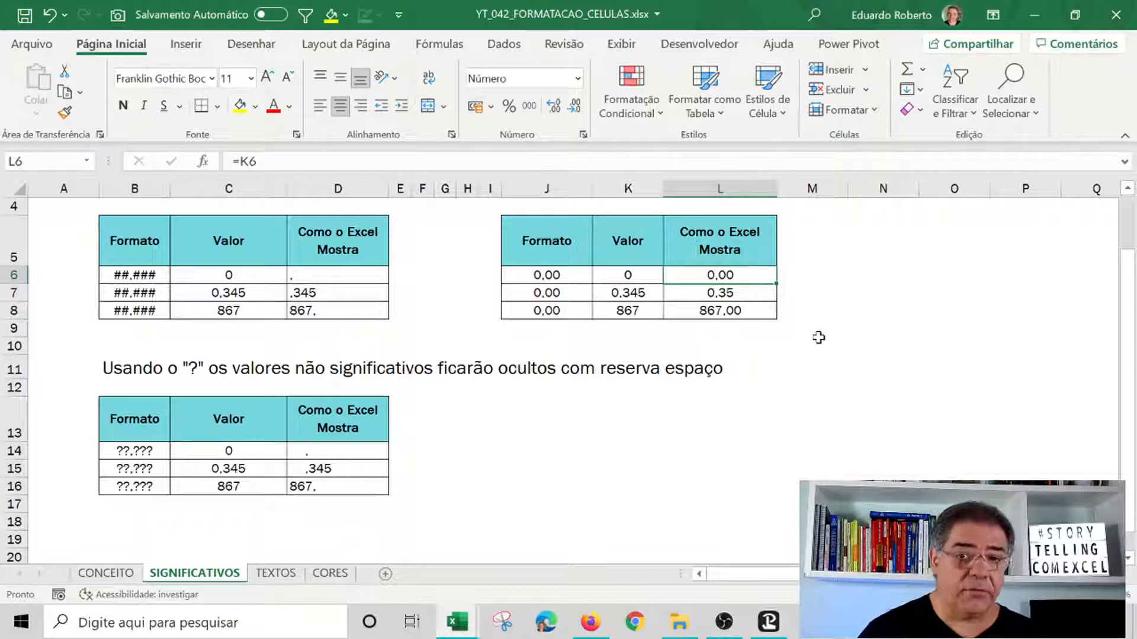
# - On the TEXTOS sheet, examine the custom number format of D6 and the list in F13 of characters that need no backslash
pyautogui.click(276, 573)
pyautogui.click(747, 492)
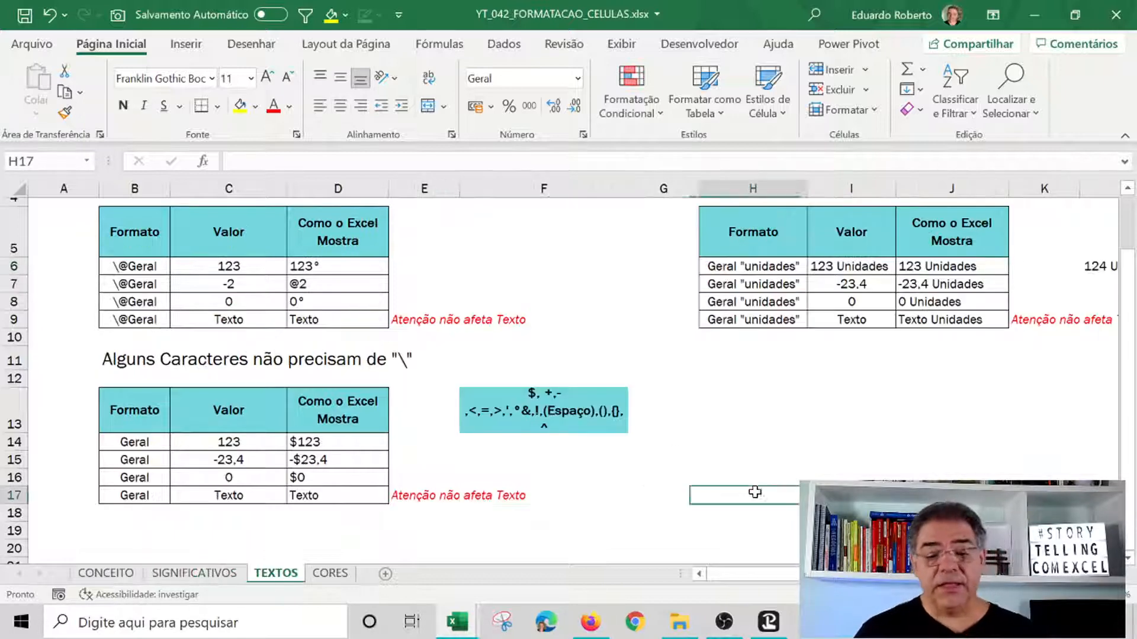
pyautogui.click(326, 269)
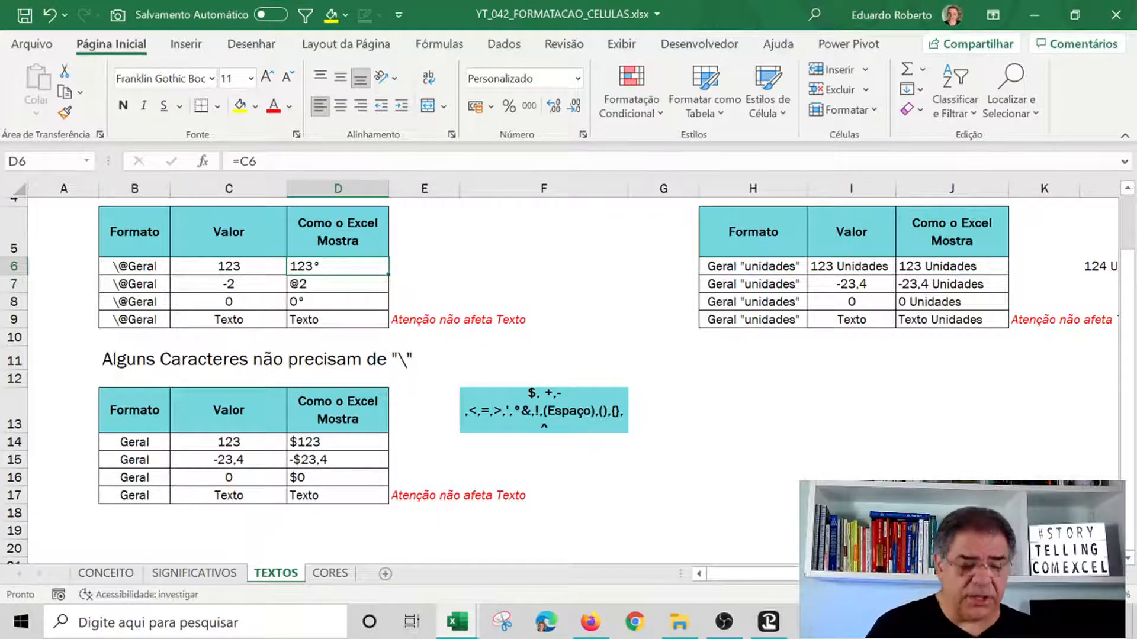
pyautogui.moveTo(201, 260); pyautogui.dragTo(337, 276)
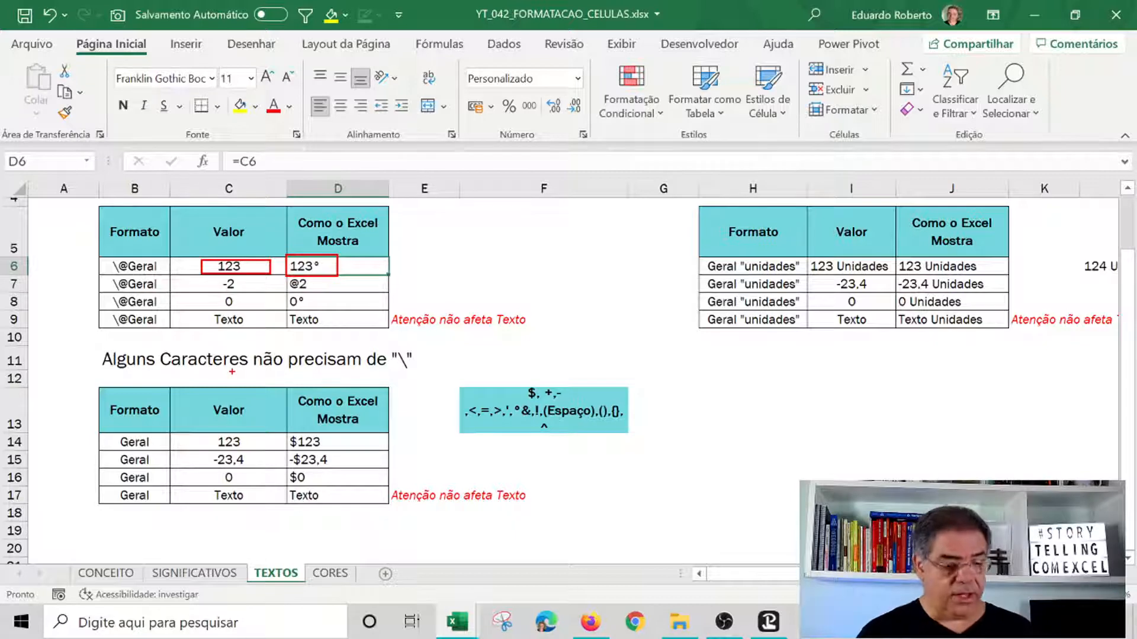
pyautogui.press('Escape')
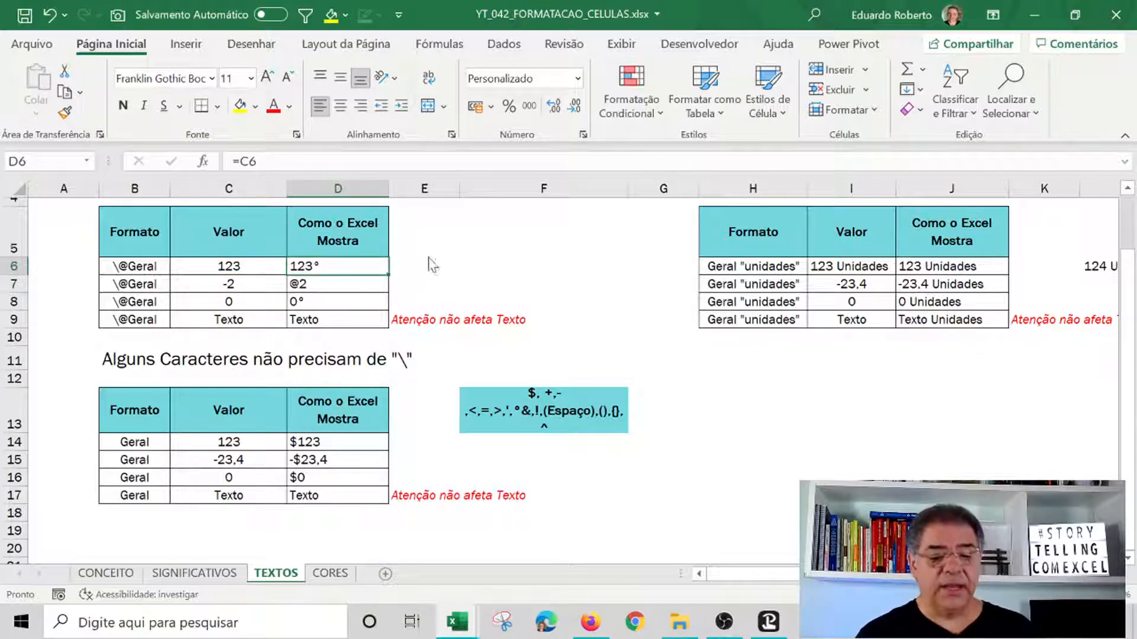
pyautogui.hotkey('ctrl', '1')
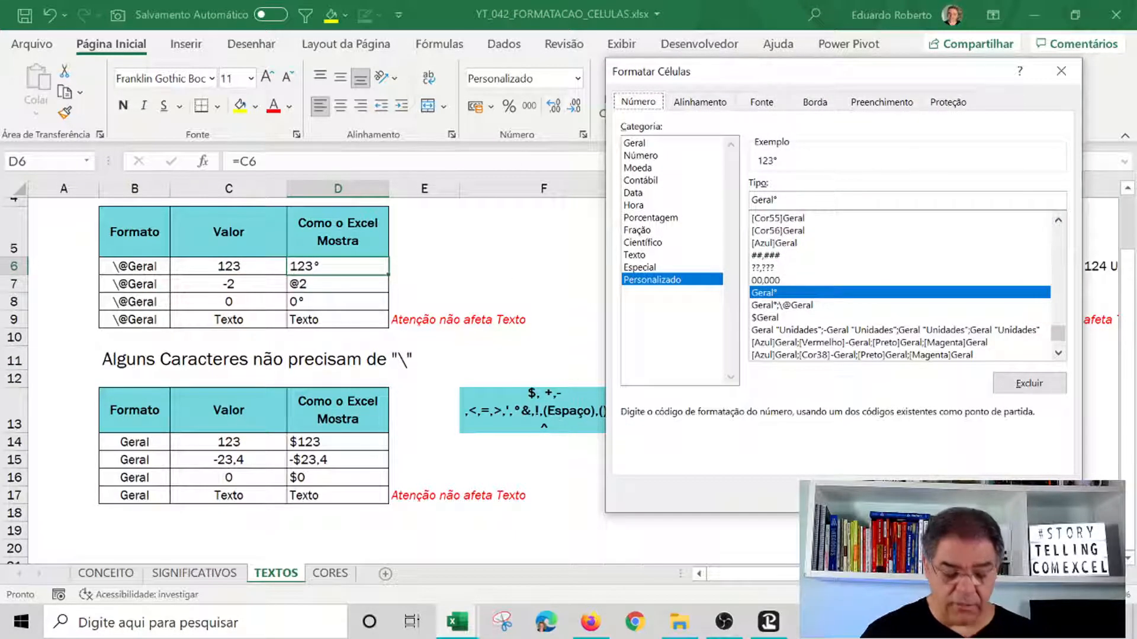
pyautogui.hotkey('ctrl', '2')
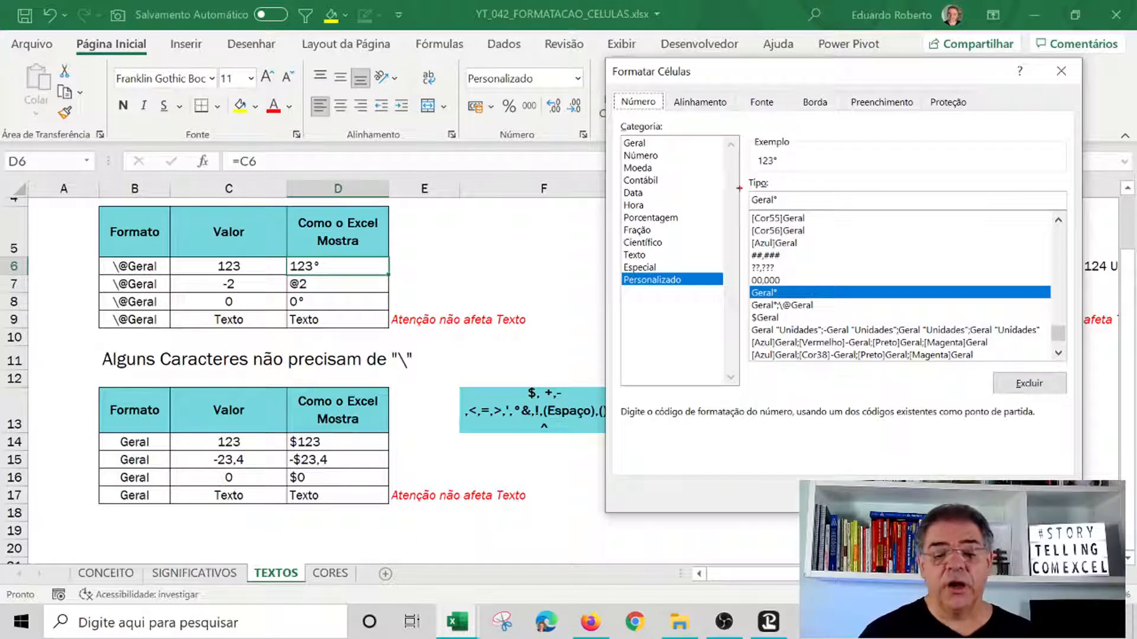
pyautogui.moveTo(749, 189); pyautogui.dragTo(791, 214)
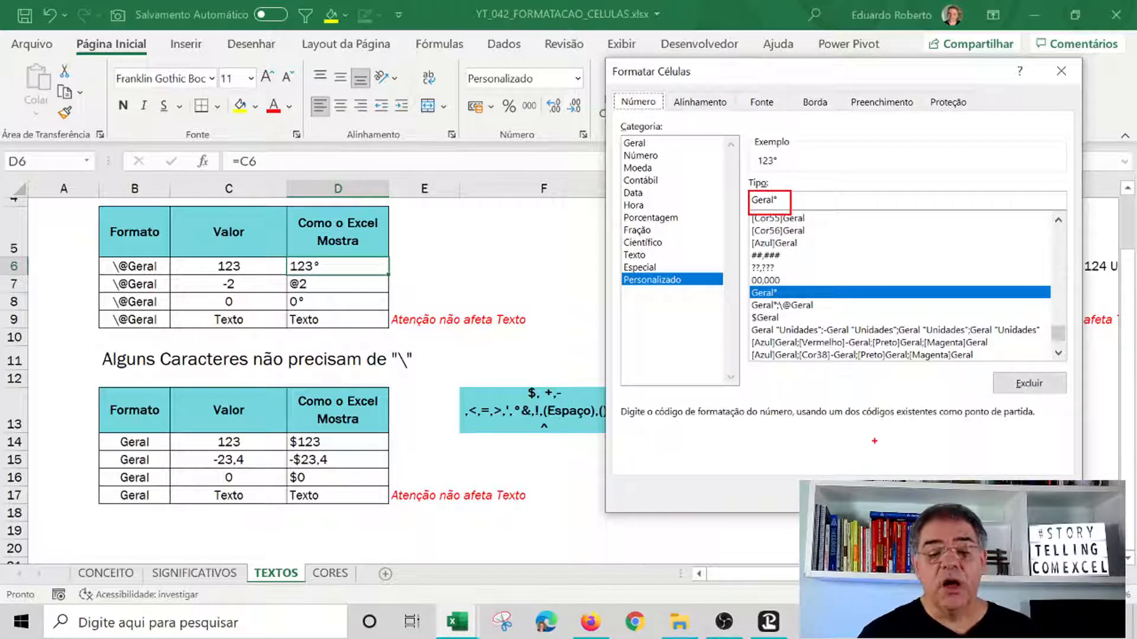
pyautogui.press('Escape')
pyautogui.click(1030, 494)
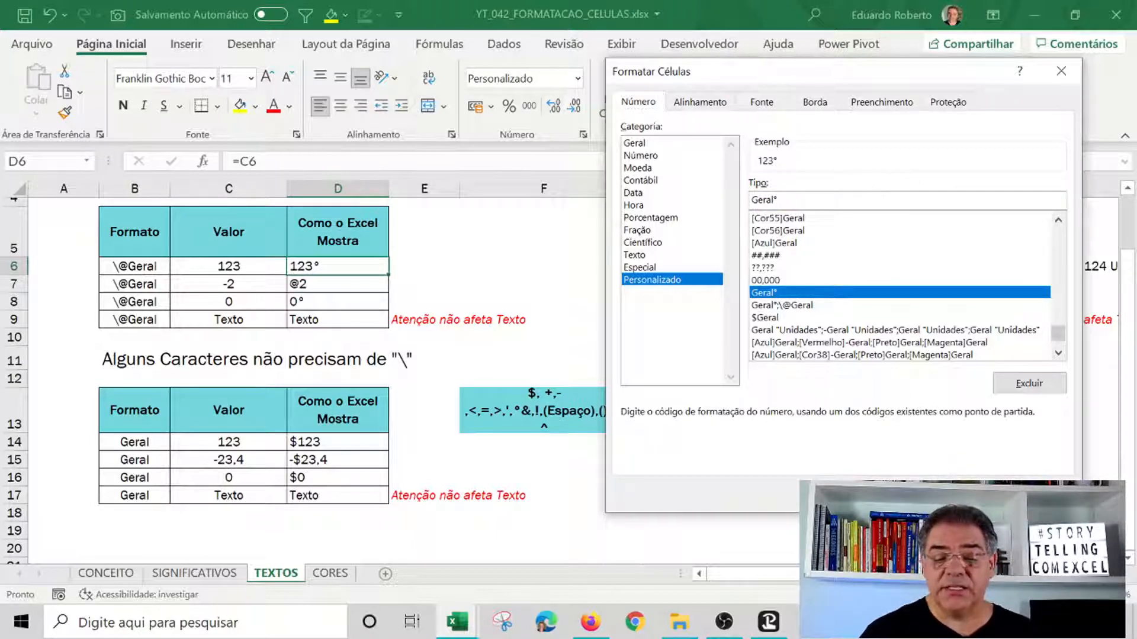
pyautogui.click(542, 416)
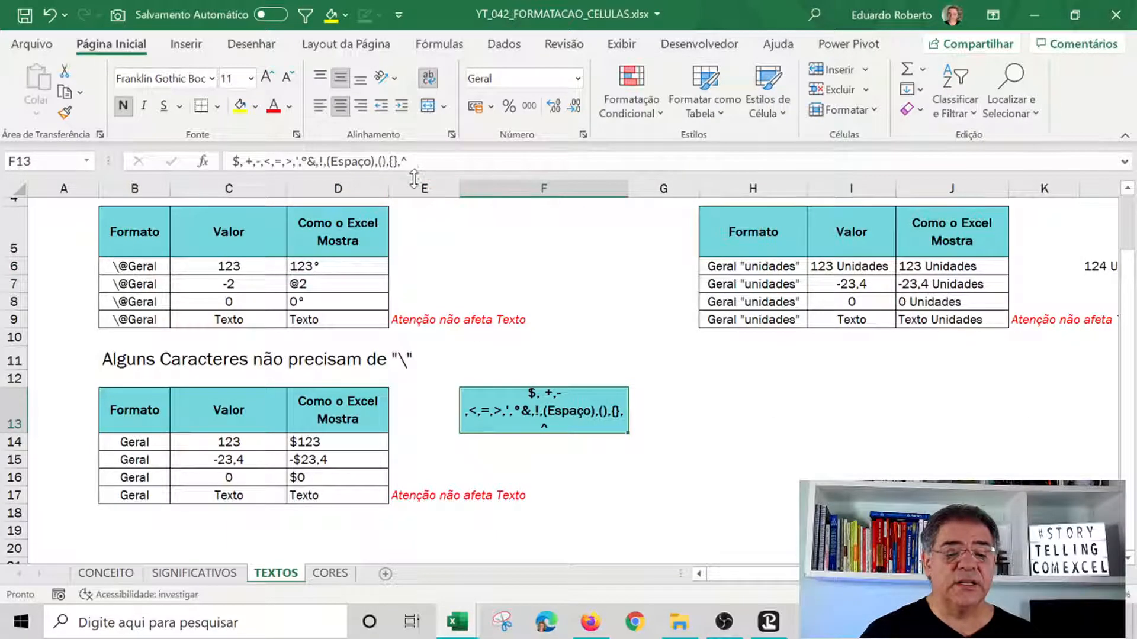
# - Compare the stored value of I6 with how J6 displays it in the Geral "unidades" table
pyautogui.click(845, 269)
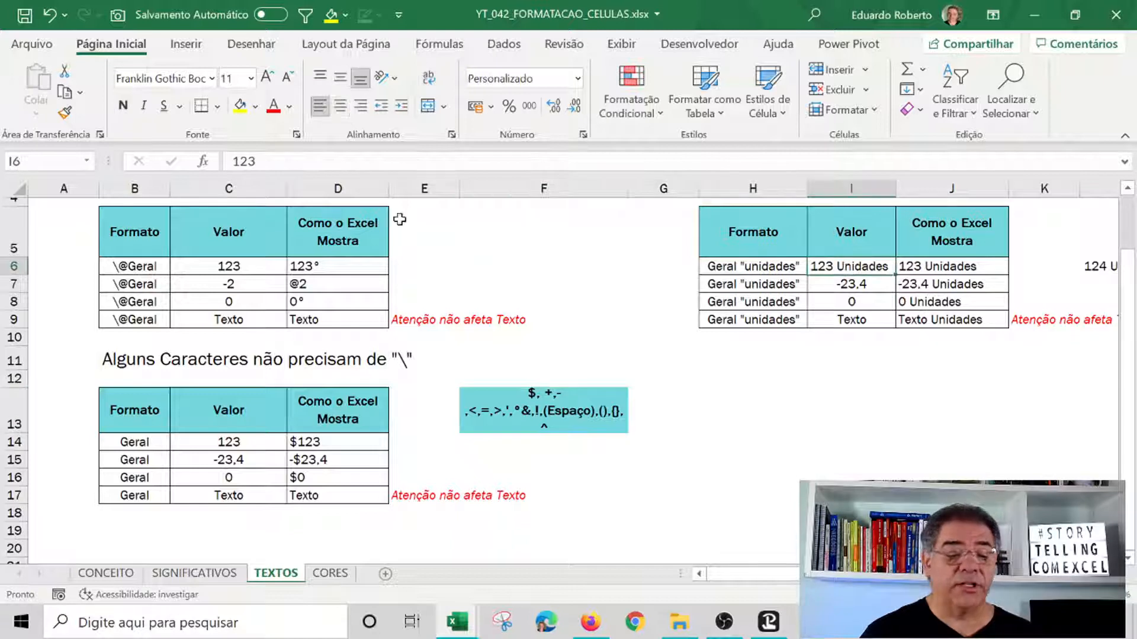
pyautogui.click(888, 359)
pyautogui.click(871, 272)
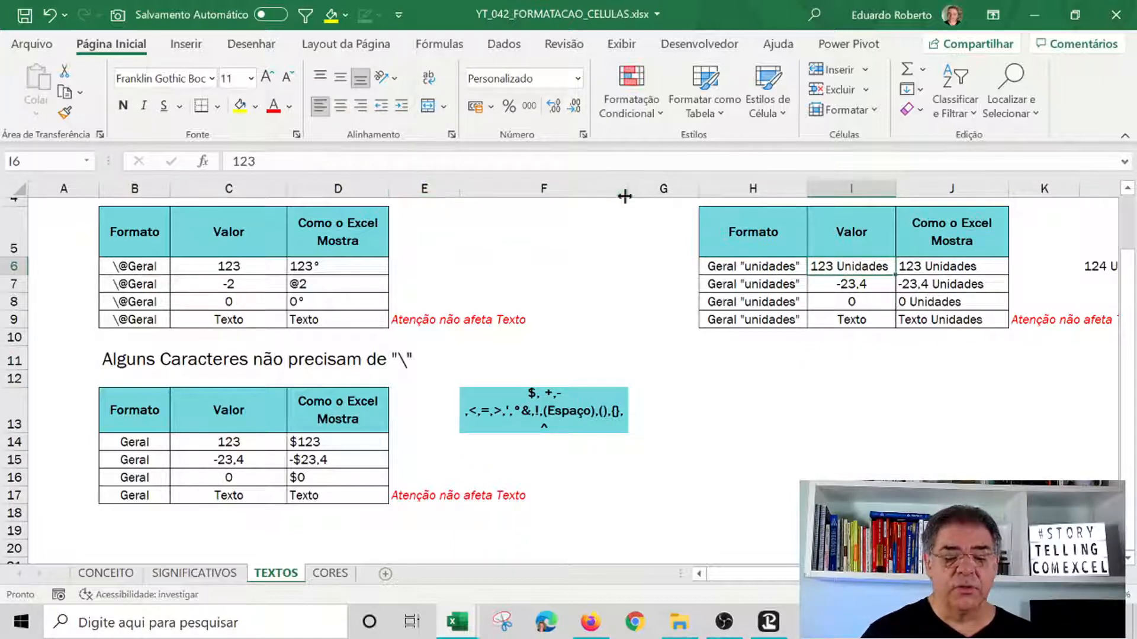
pyautogui.hscroll(5, 558, 356)
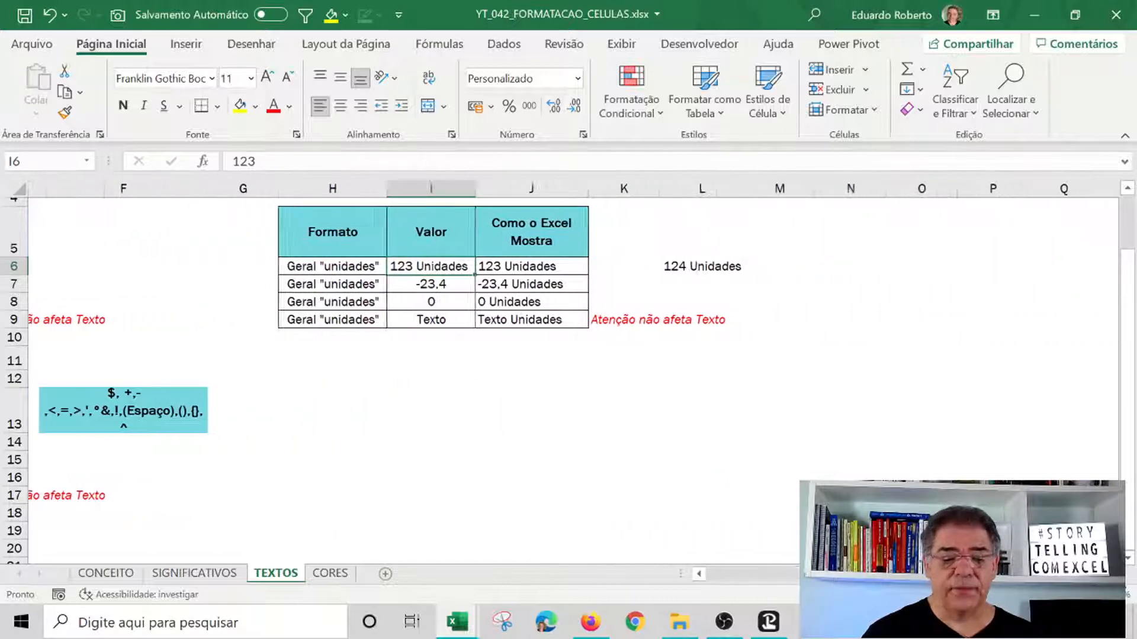
pyautogui.click(559, 417)
pyautogui.click(410, 269)
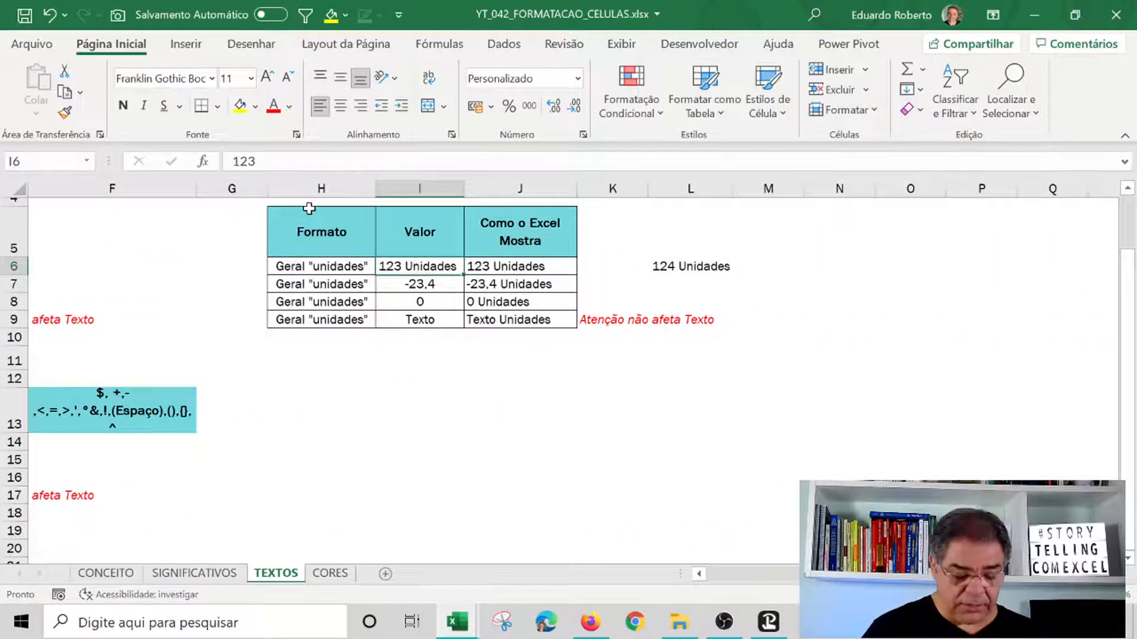
pyautogui.moveTo(229, 148); pyautogui.dragTo(270, 171)
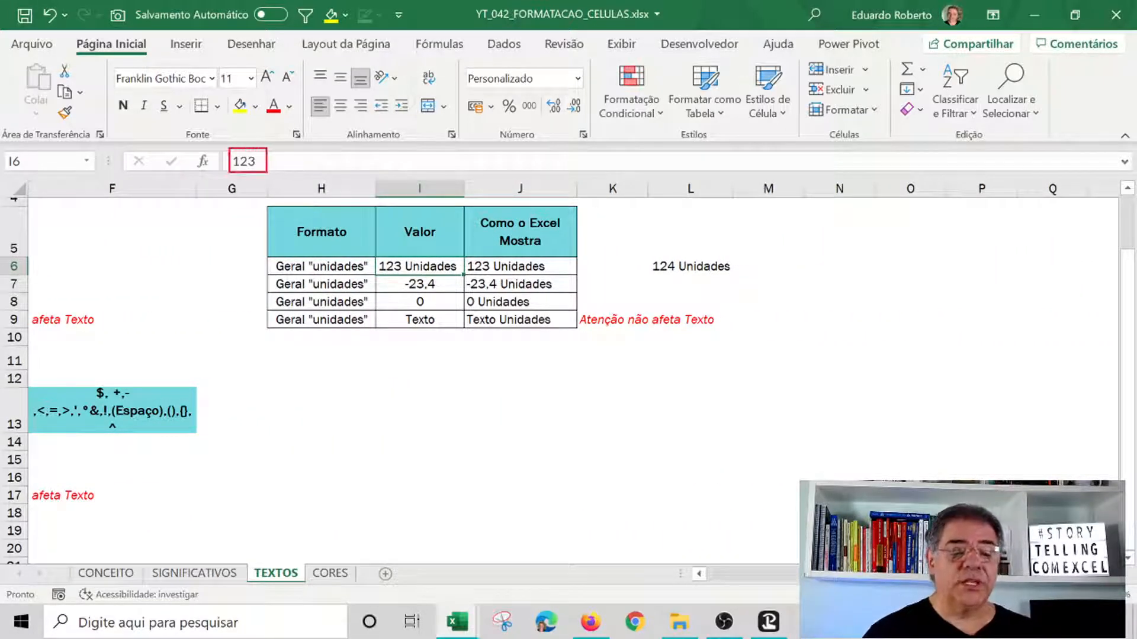
pyautogui.moveTo(466, 257); pyautogui.dragTo(567, 276)
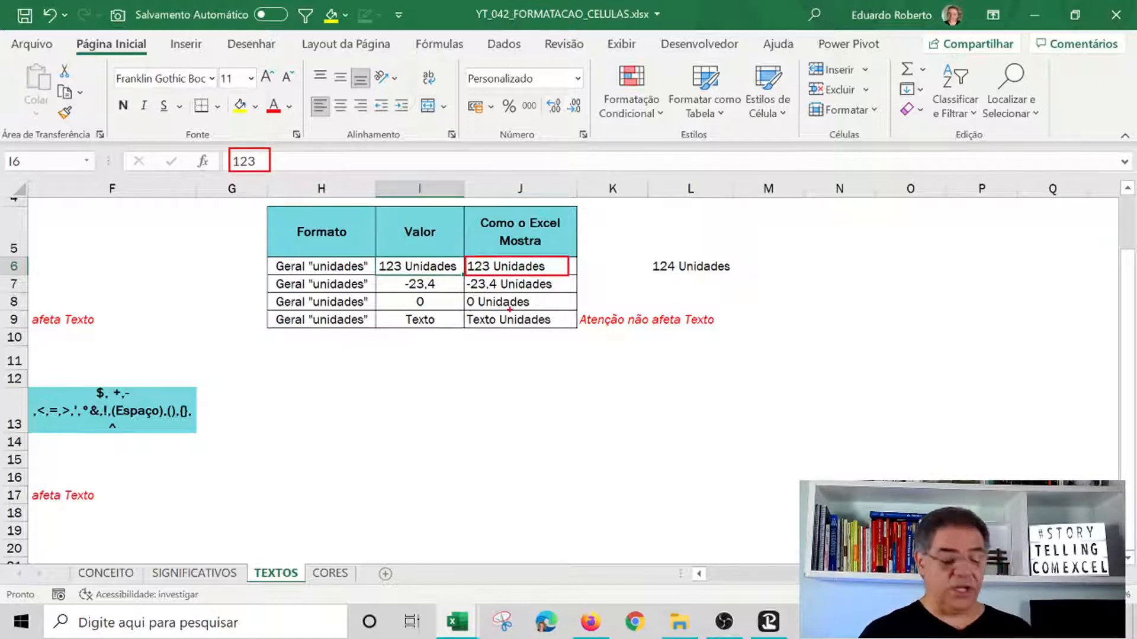
pyautogui.press('Escape')
pyautogui.click(503, 267)
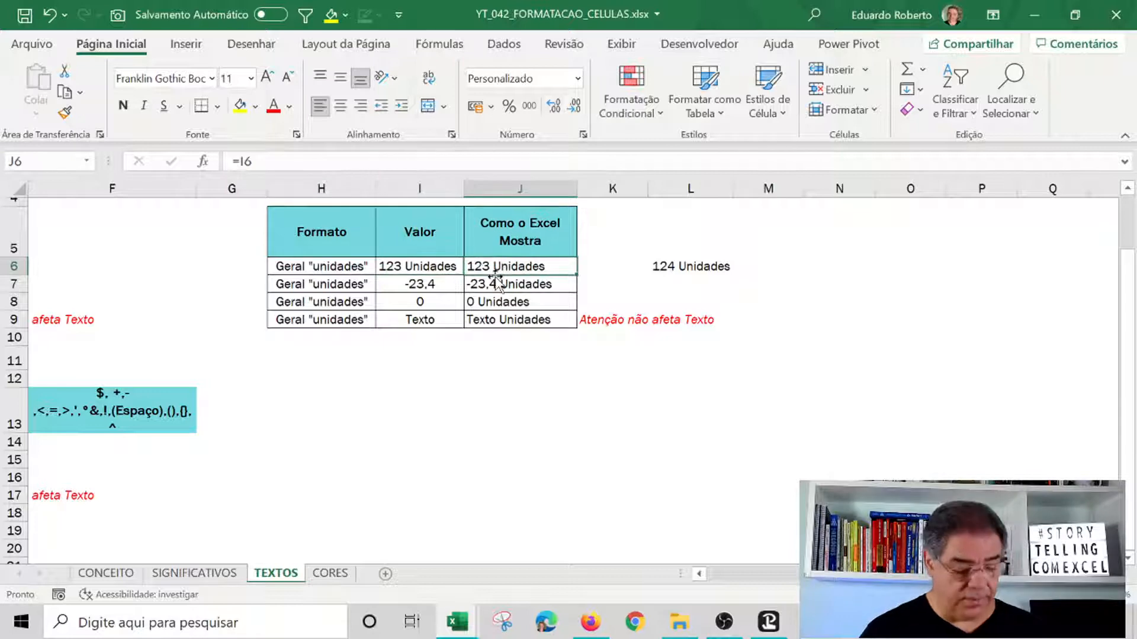
# - Examine the sections of J6's custom "Unidades" number format, focusing on the first section, and check the stored value of I6
pyautogui.hotkey('ctrl', '1')
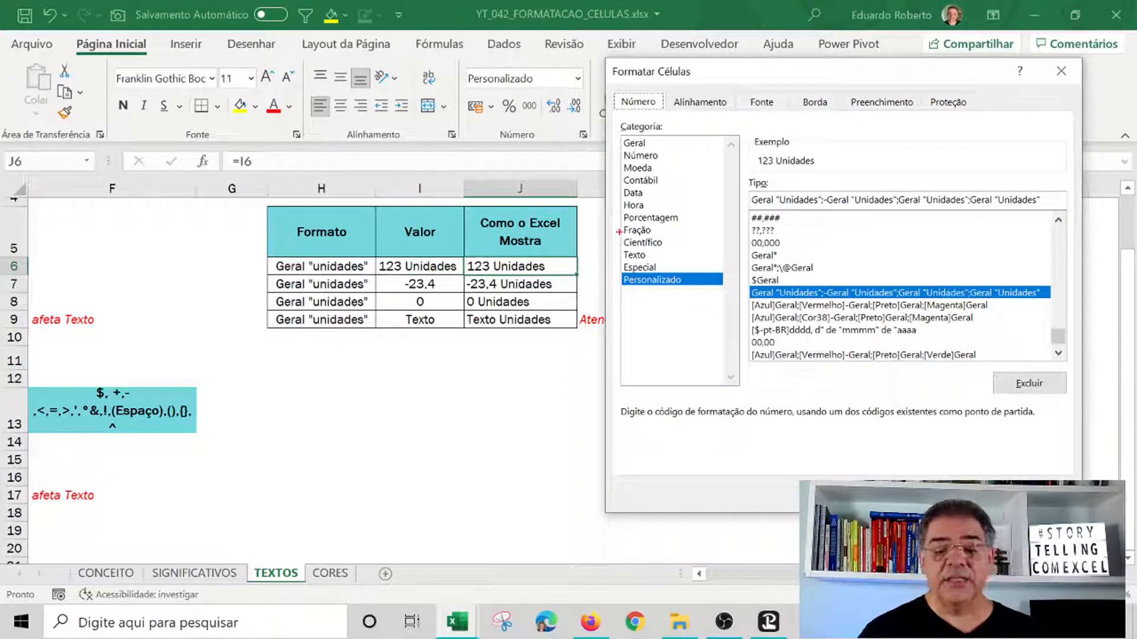
pyautogui.moveTo(747, 190)
pyautogui.mouseDown()
pyautogui.moveTo(844, 211)
pyautogui.moveTo(826, 209)
pyautogui.mouseUp()
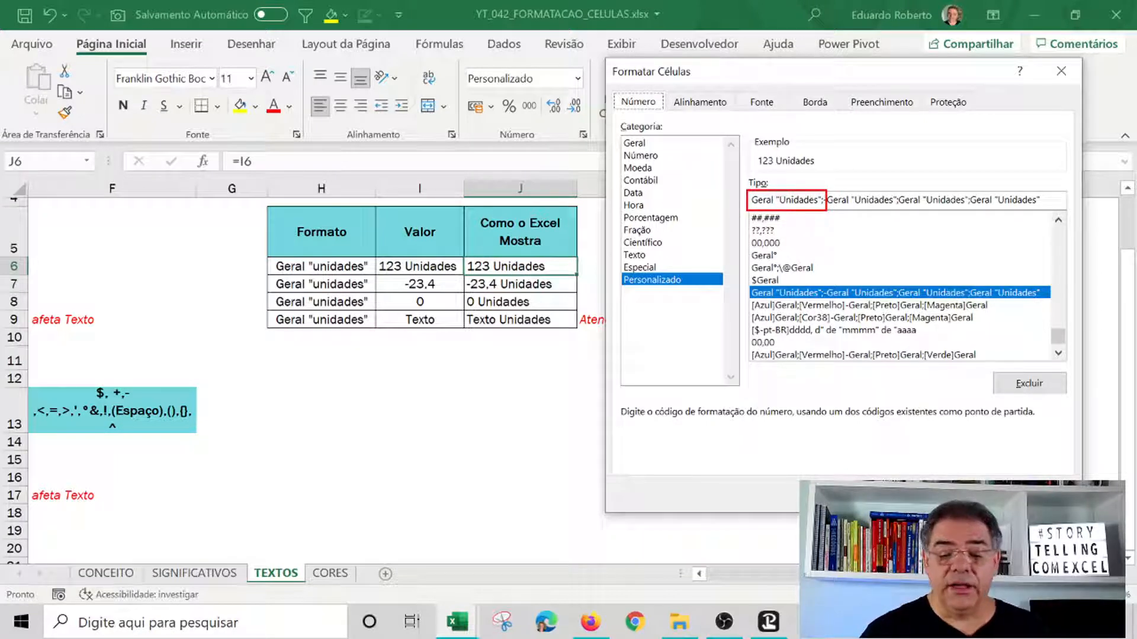
pyautogui.press('Escape')
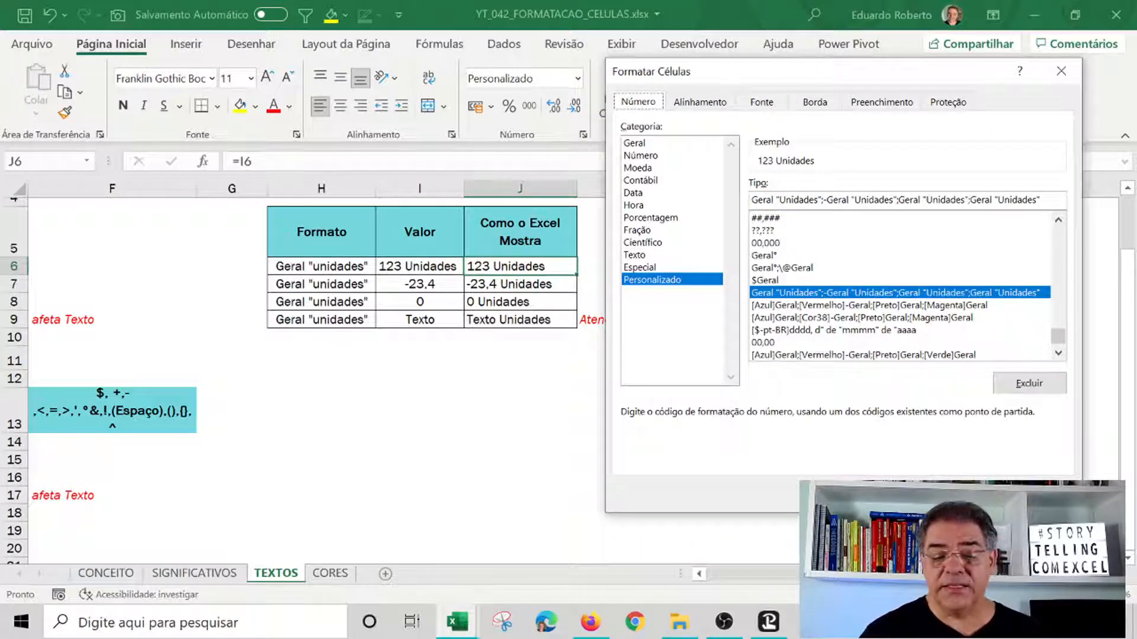
pyautogui.press('Return')
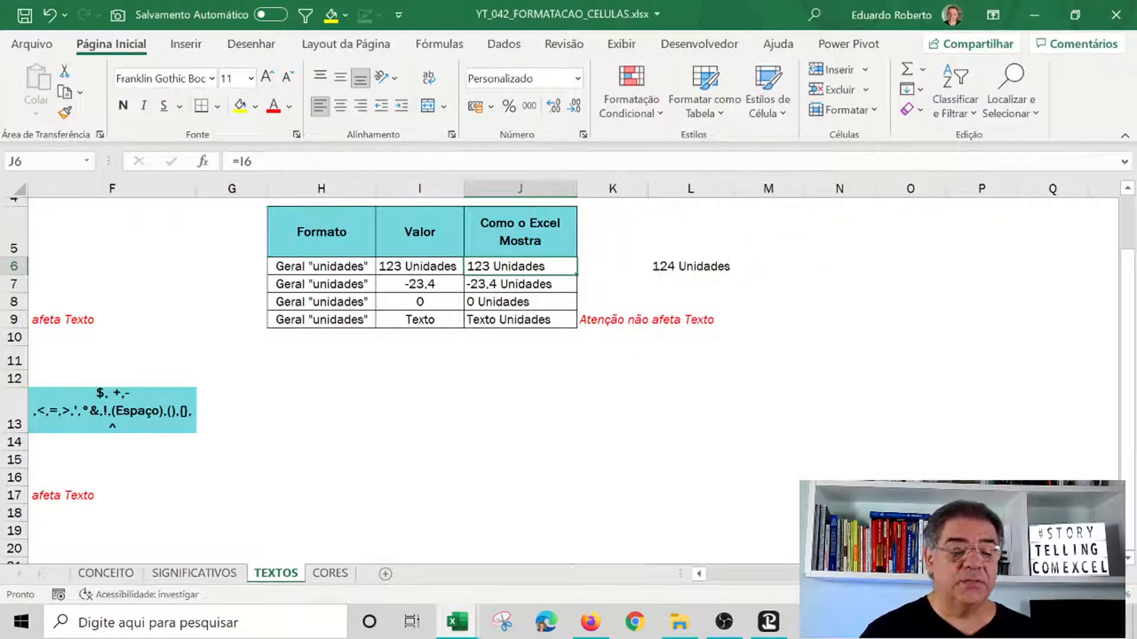
pyautogui.click(423, 272)
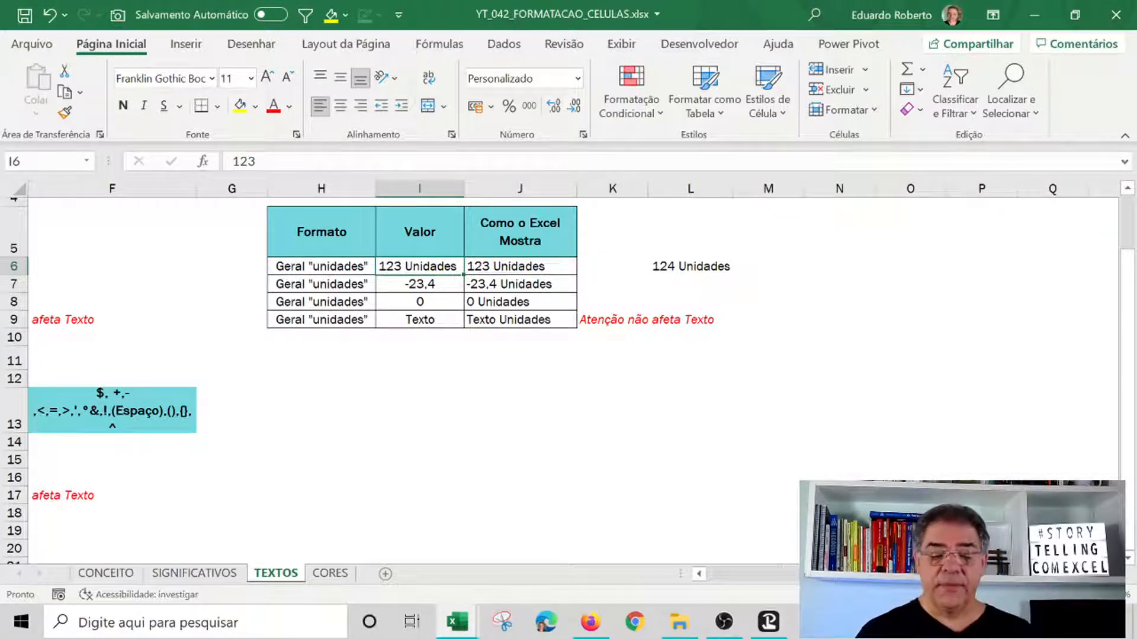
# - On the CORES sheet, review the list of color names in B11:C18 that can be used in number formats
pyautogui.moveTo(870, 573); pyautogui.dragTo(813, 573)
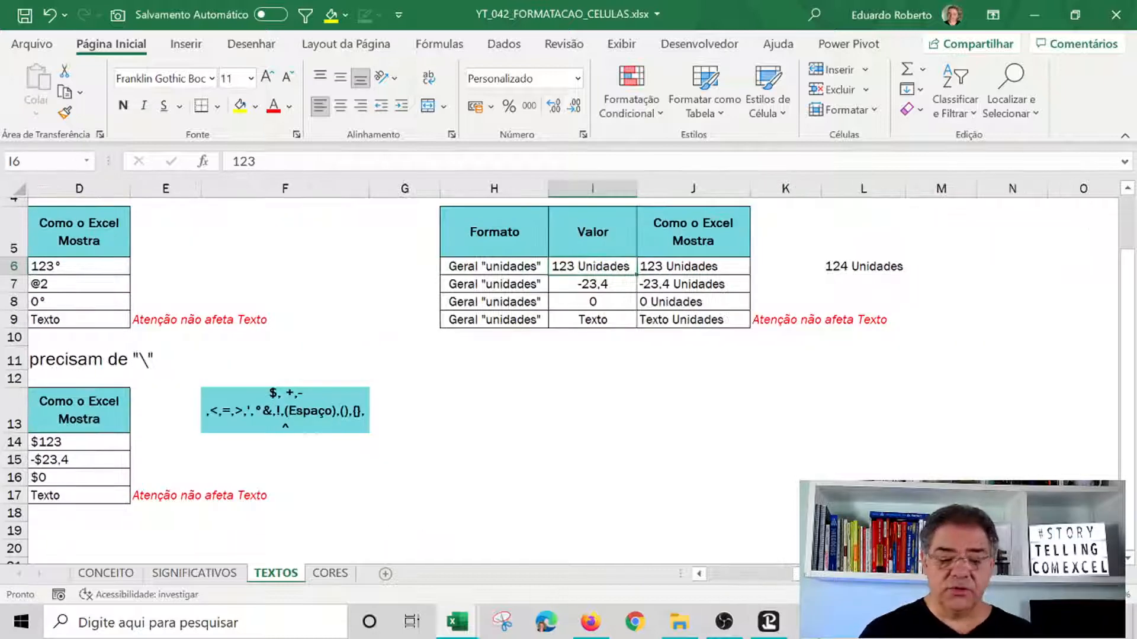
pyautogui.click(699, 574)
pyautogui.click(699, 574)
pyautogui.click(699, 573)
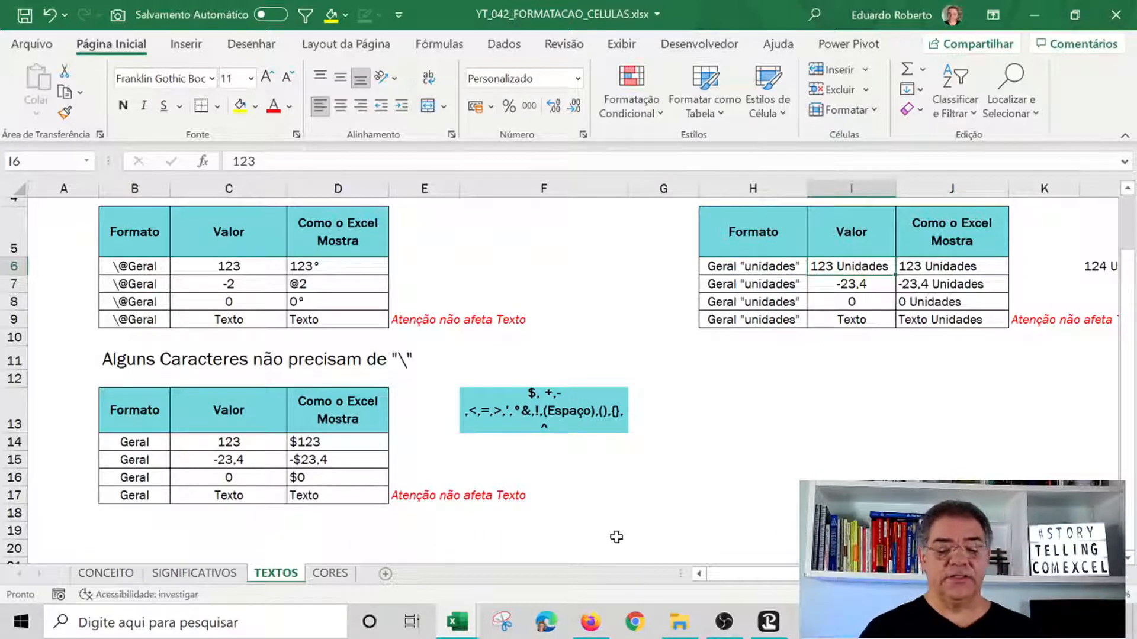
pyautogui.click(331, 573)
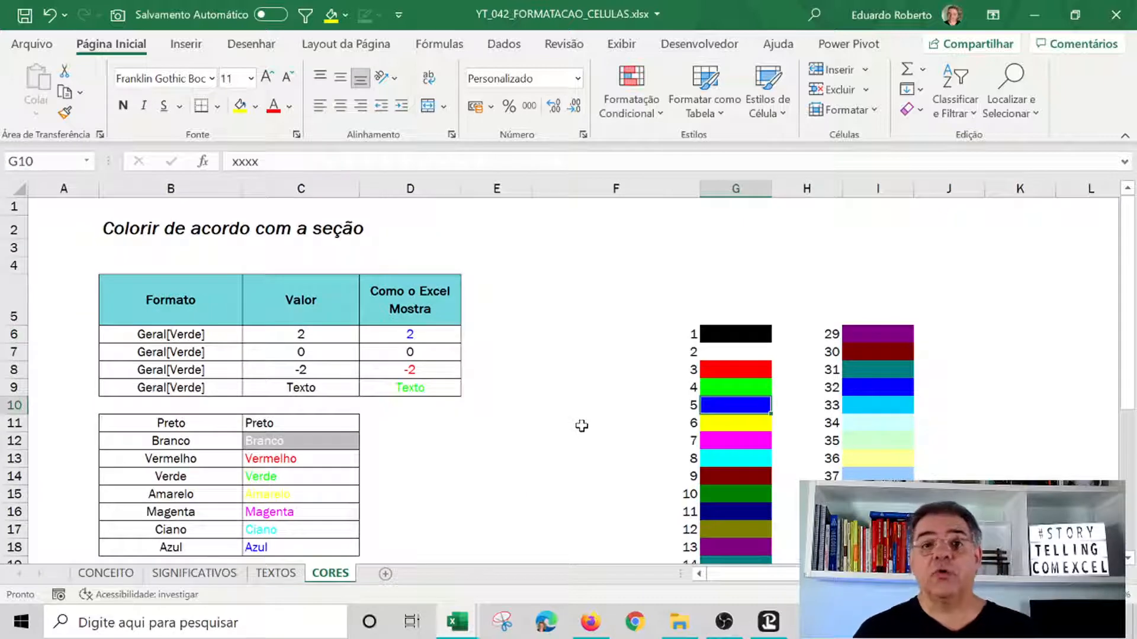
pyautogui.scroll(-2, 577, 432)
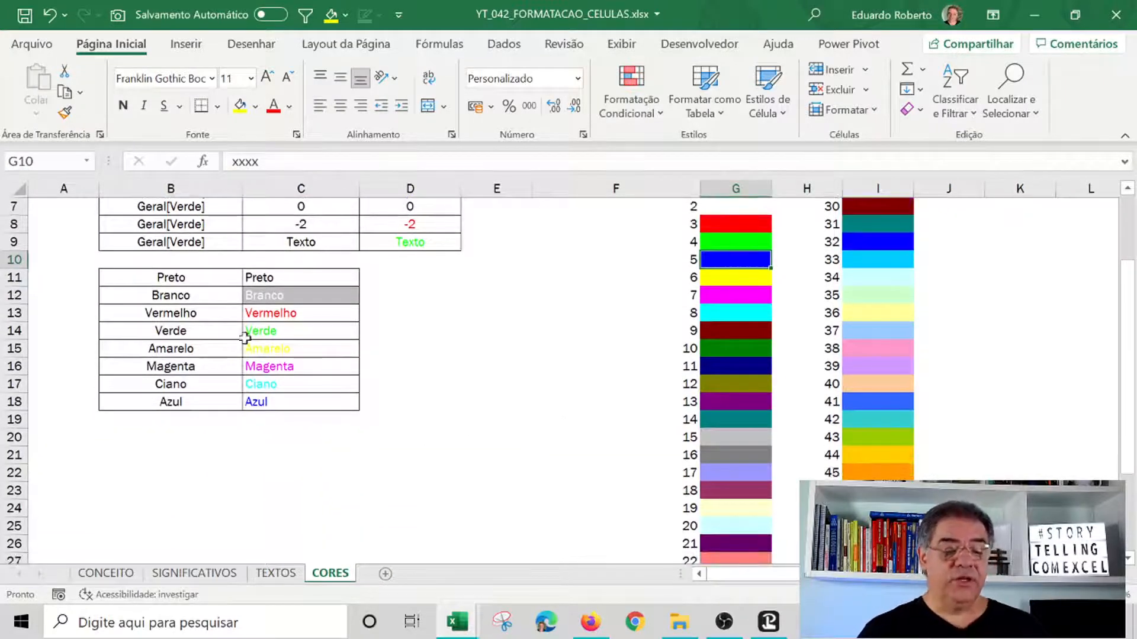
pyautogui.click(176, 277)
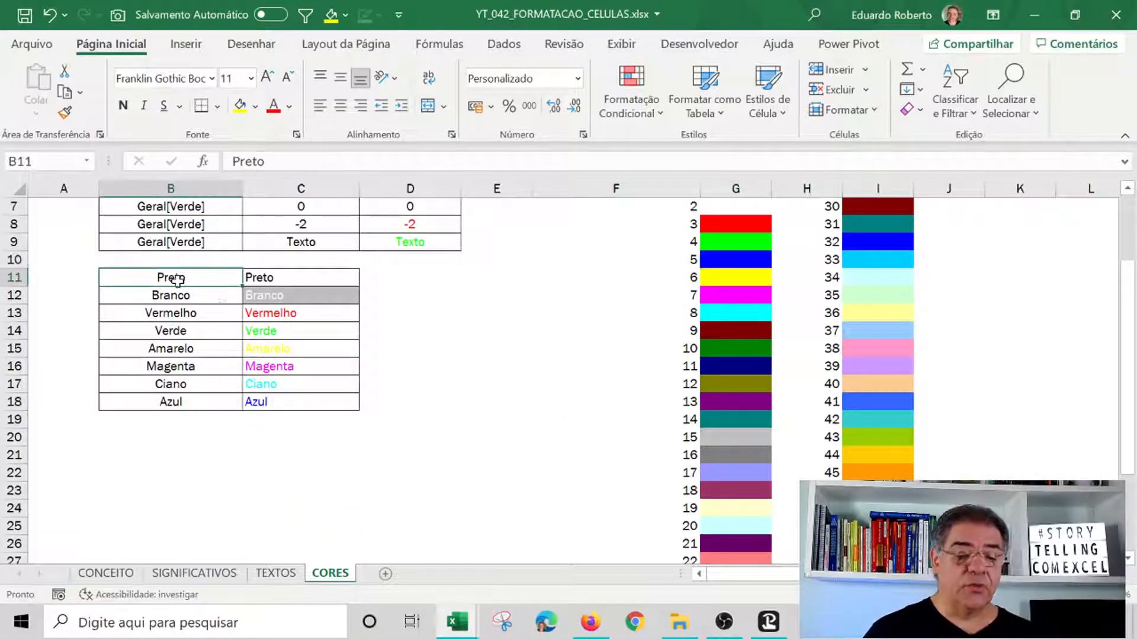
pyautogui.click(267, 310)
pyautogui.click(262, 330)
pyautogui.click(275, 349)
pyautogui.moveTo(281, 388); pyautogui.dragTo(274, 406)
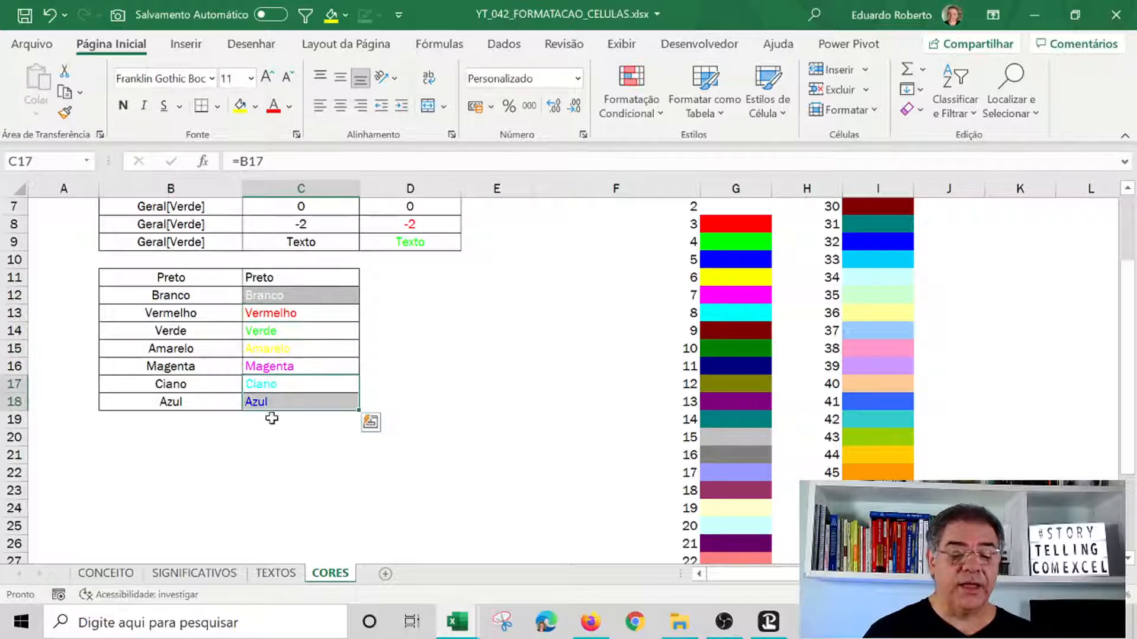
pyautogui.click(410, 389)
pyautogui.click(307, 382)
# - Review the numbered color palette in columns F to I alongside the "Colorir de acordo com a seção" table
pyautogui.scroll(3, 444, 324)
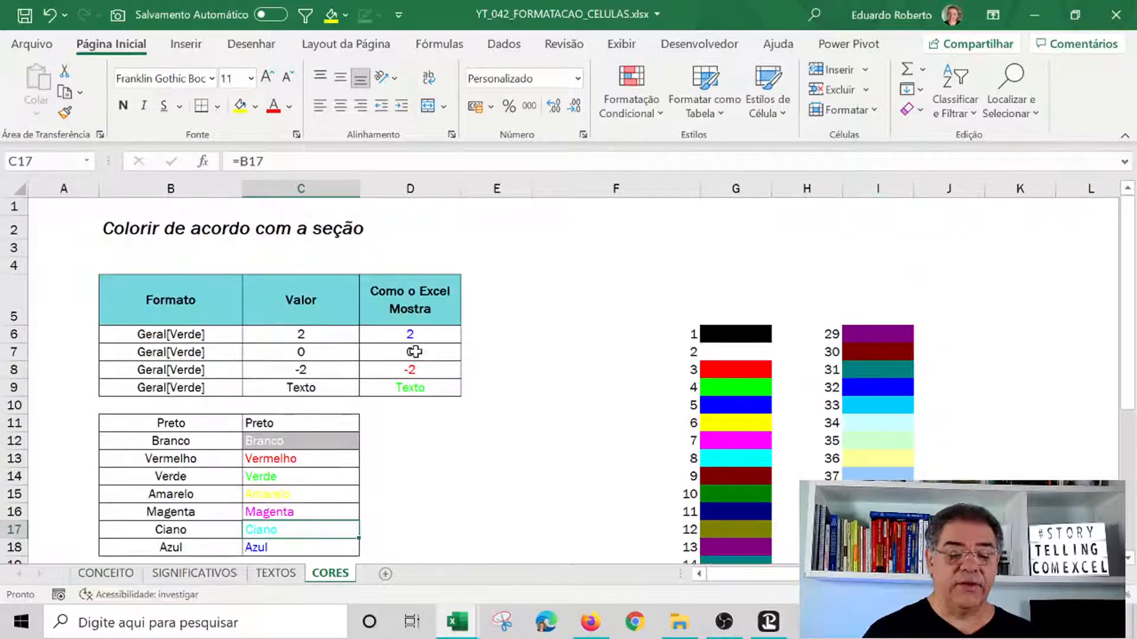
pyautogui.scroll(-3, 874, 377)
pyautogui.scroll(-4, 875, 377)
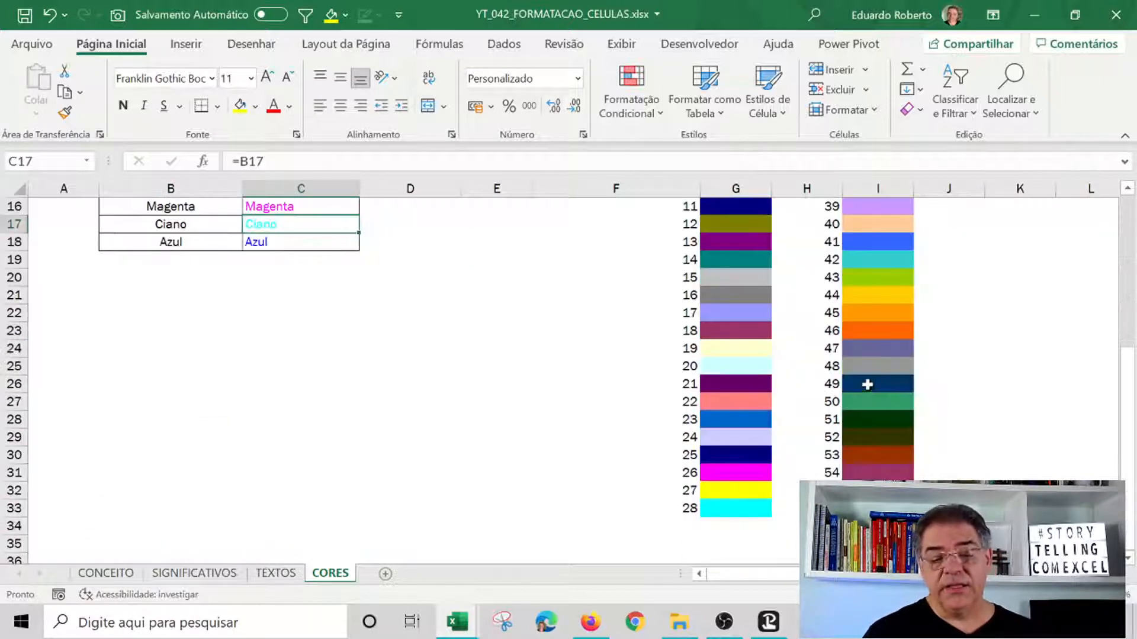
pyautogui.scroll(6, 864, 406)
pyautogui.scroll(-5, 865, 410)
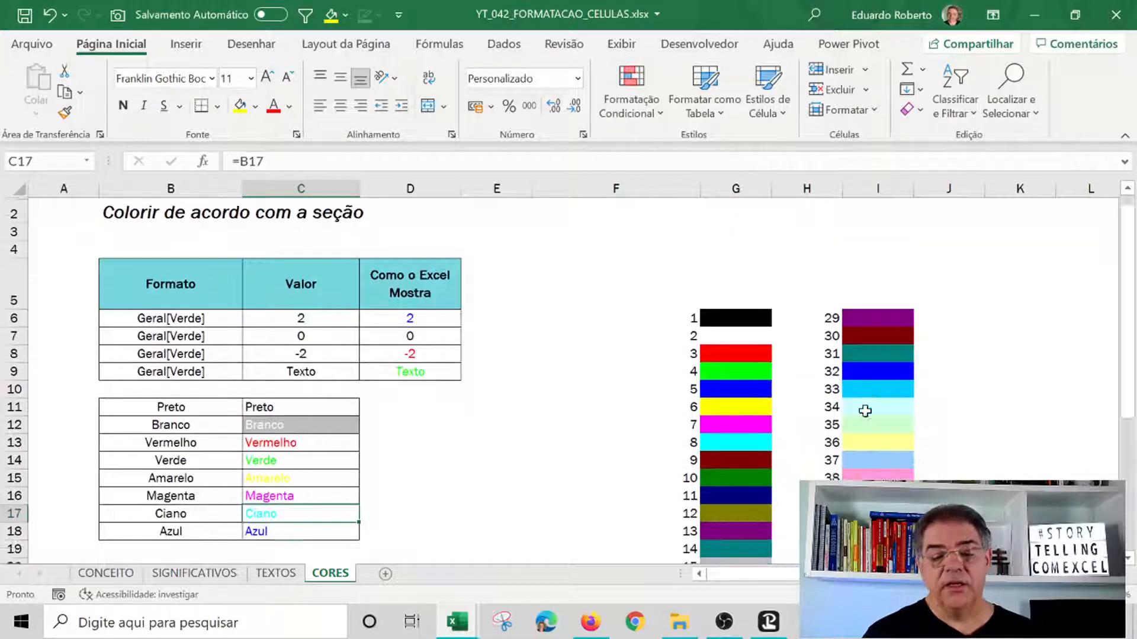
pyautogui.scroll(4, 865, 411)
pyautogui.scroll(1, 865, 411)
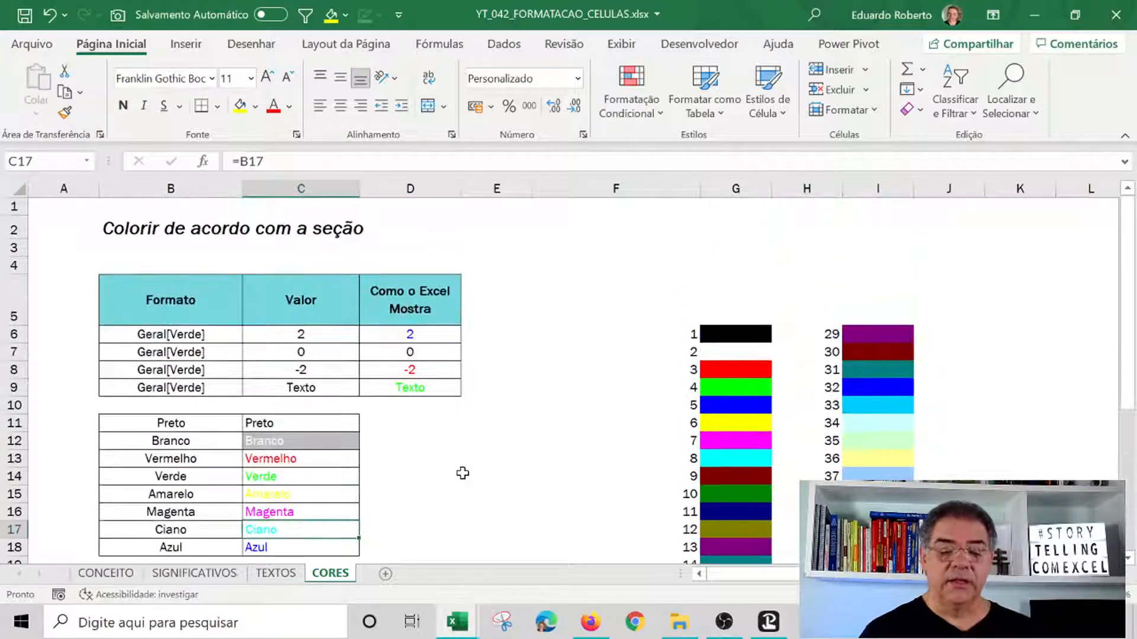
# - Enter the formula =C6 in E6 and fill it down through E9
pyautogui.click(457, 462)
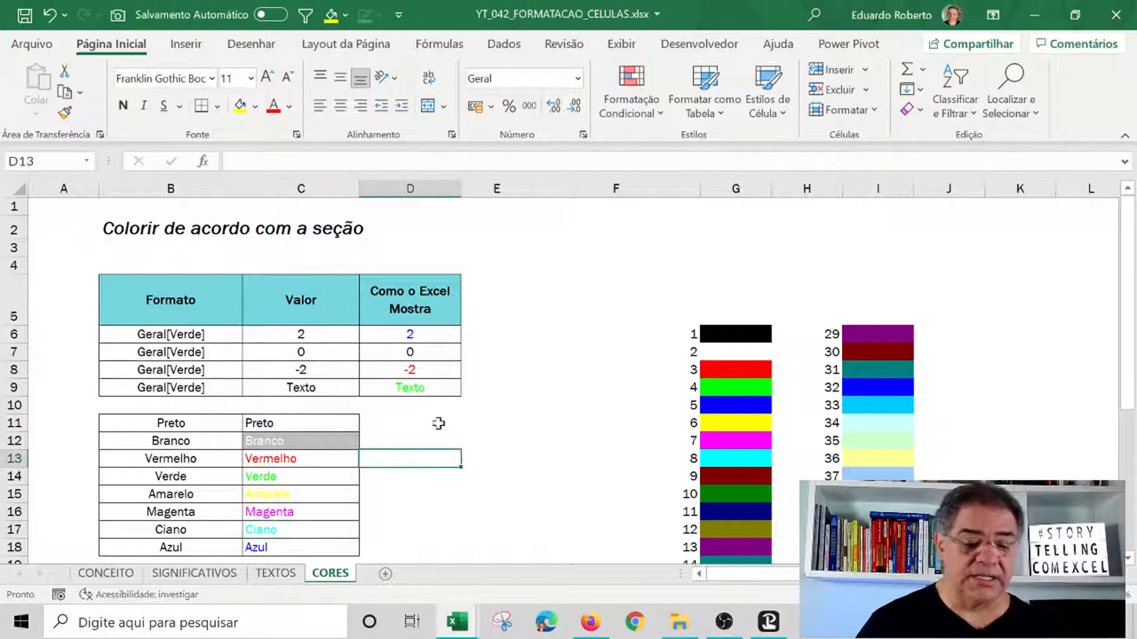
pyautogui.click(428, 330)
pyautogui.click(466, 460)
pyautogui.click(498, 330)
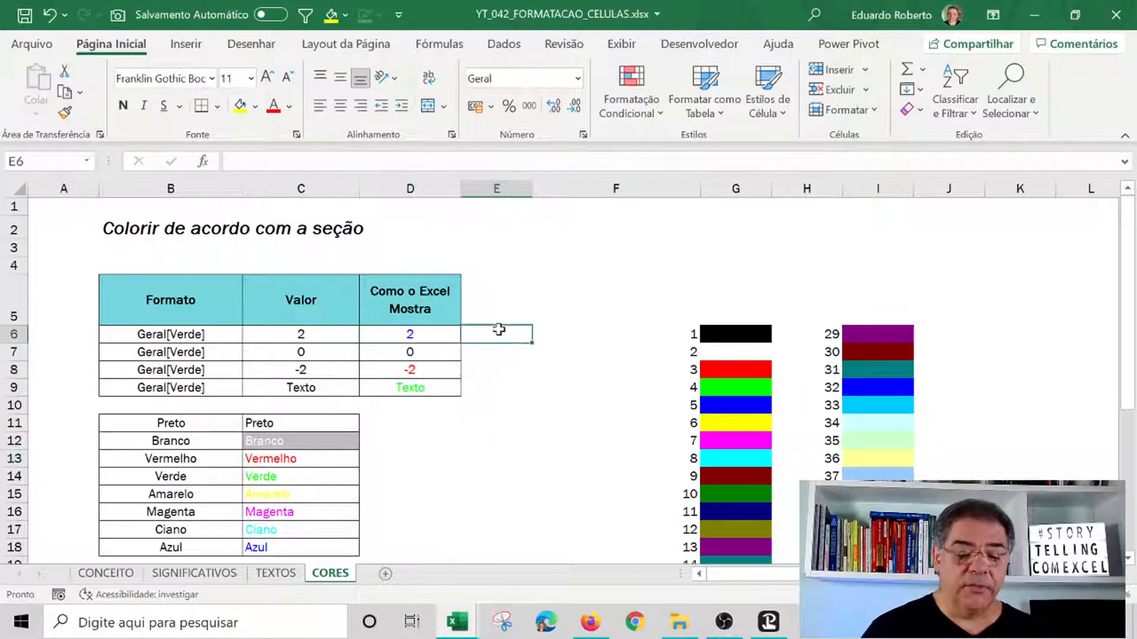
pyautogui.write('=')
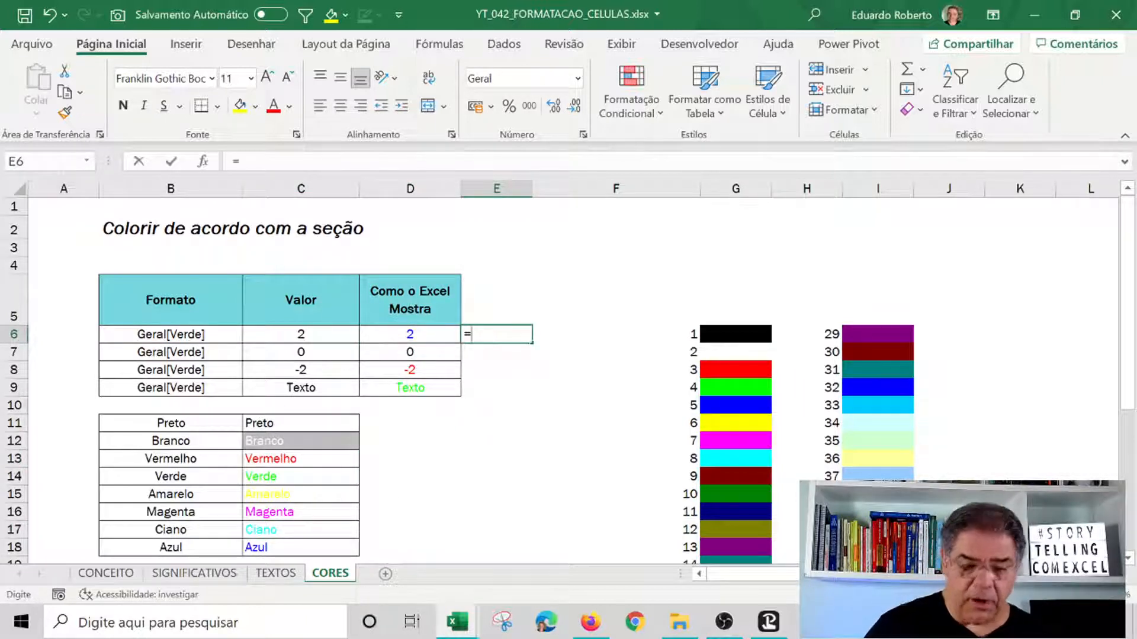
pyautogui.press('Left')
pyautogui.press('Left')
pyautogui.press('Left')
pyautogui.press('Right')
pyautogui.press('Return')
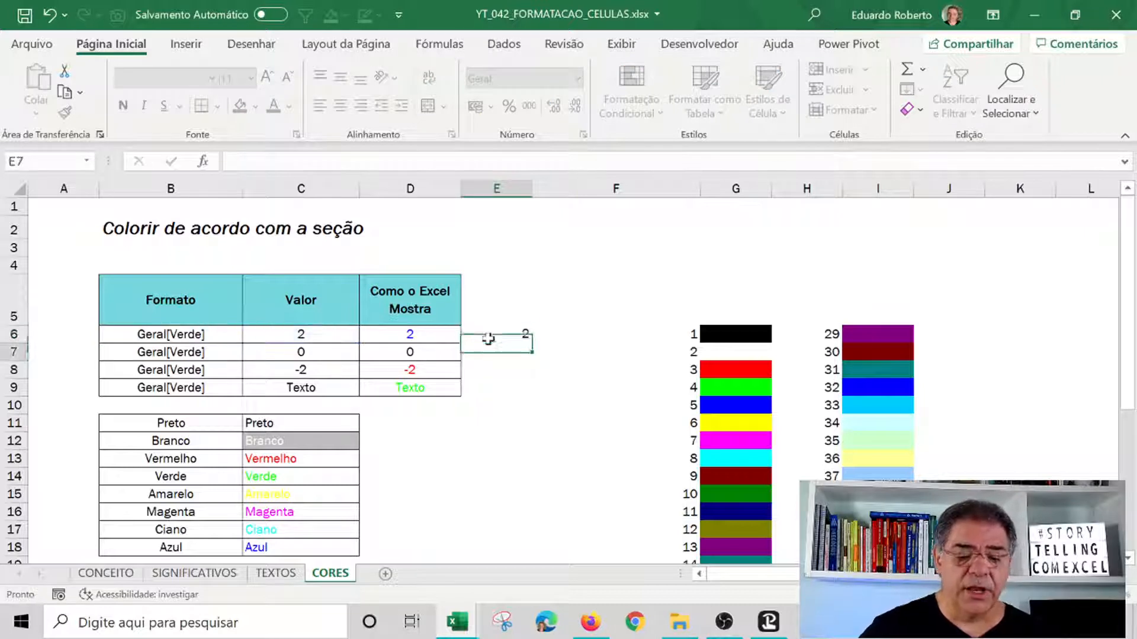
pyautogui.click(527, 334)
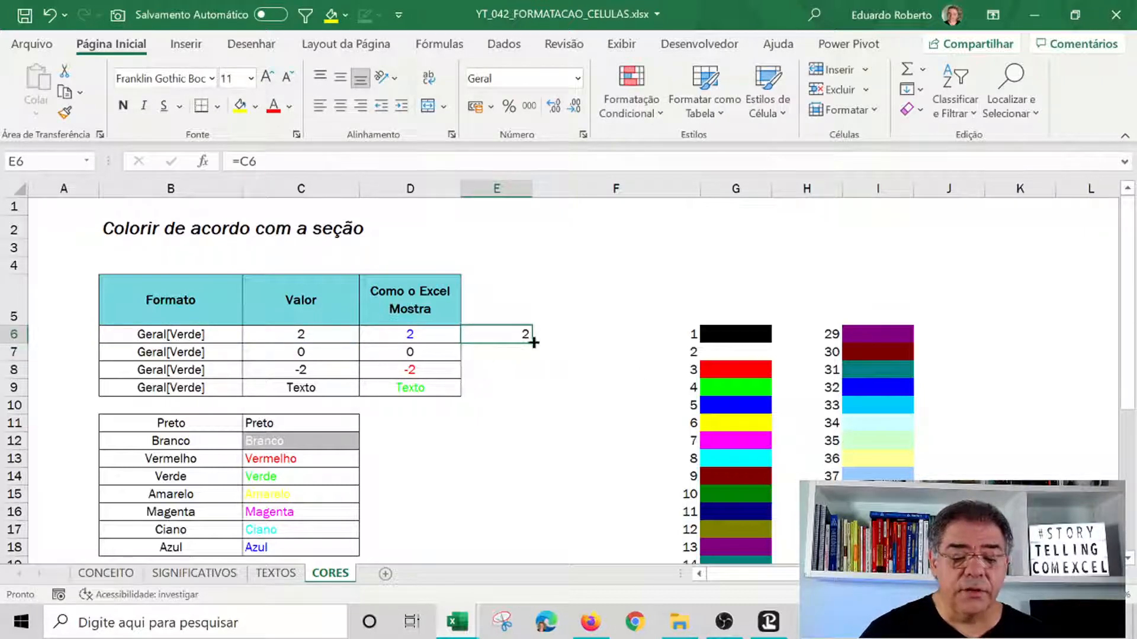
pyautogui.moveTo(532, 343); pyautogui.dragTo(528, 393)
pyautogui.click(563, 359)
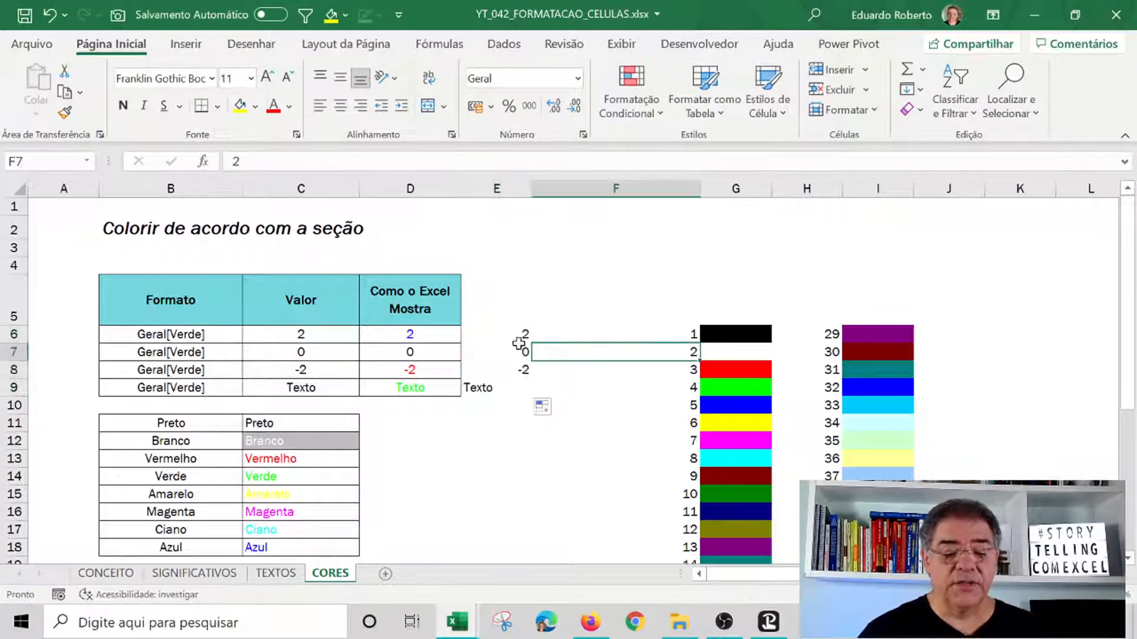
# - Center E6:E9 horizontally and apply the custom number format Geral[azul];-geral[vermelho];"-"[verde] to them
pyautogui.moveTo(521, 340); pyautogui.dragTo(508, 388)
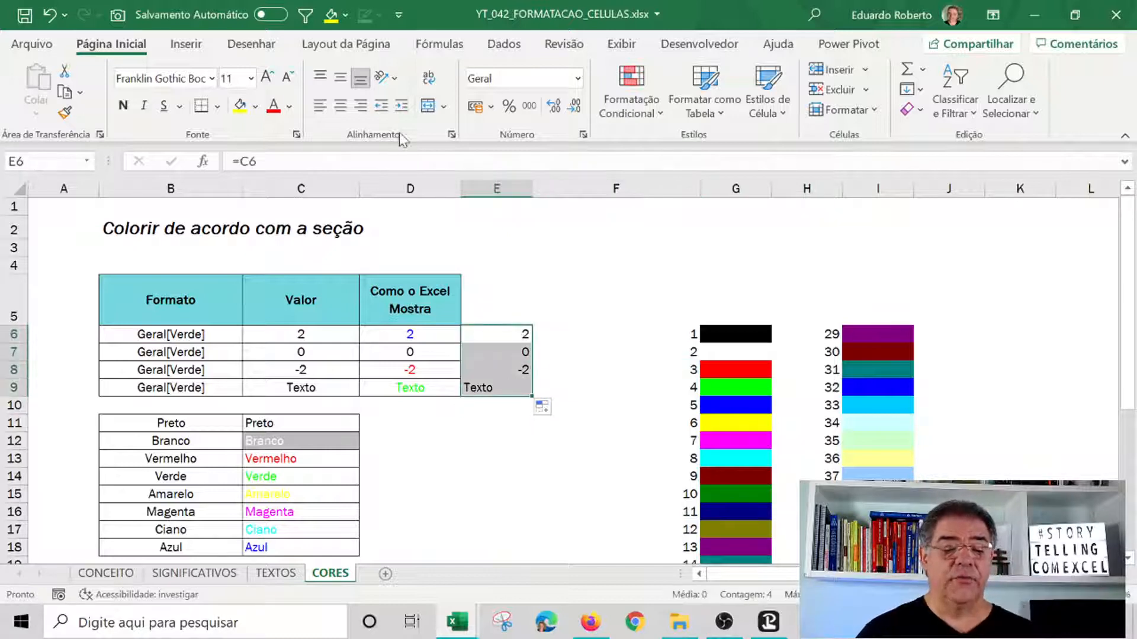
pyautogui.click(340, 105)
pyautogui.hotkey('ctrl', '1')
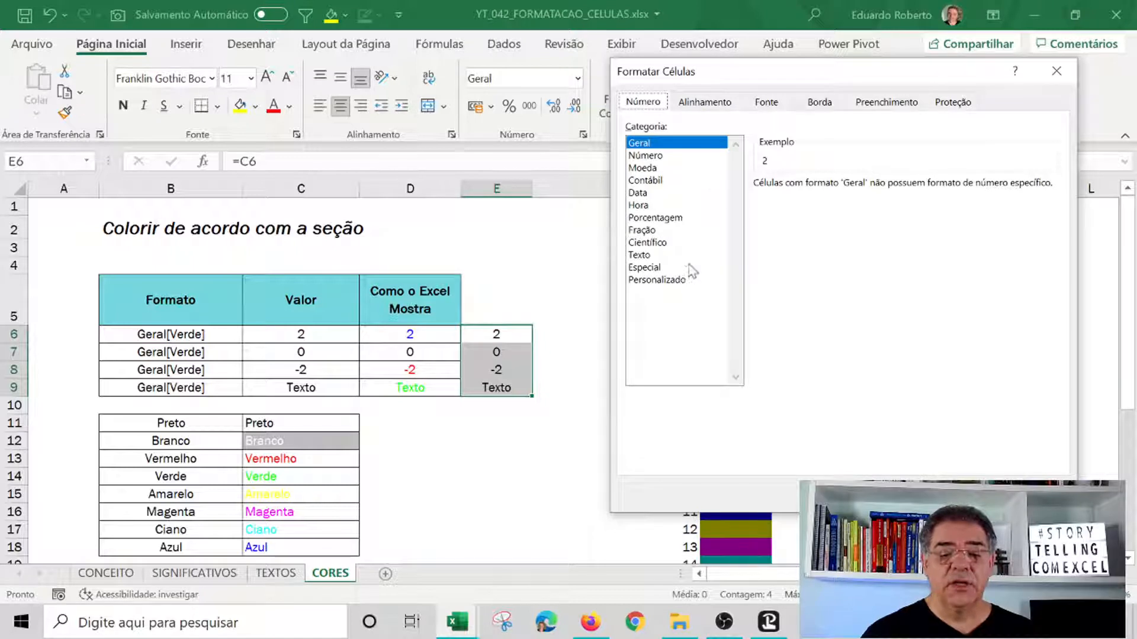
pyautogui.click(681, 281)
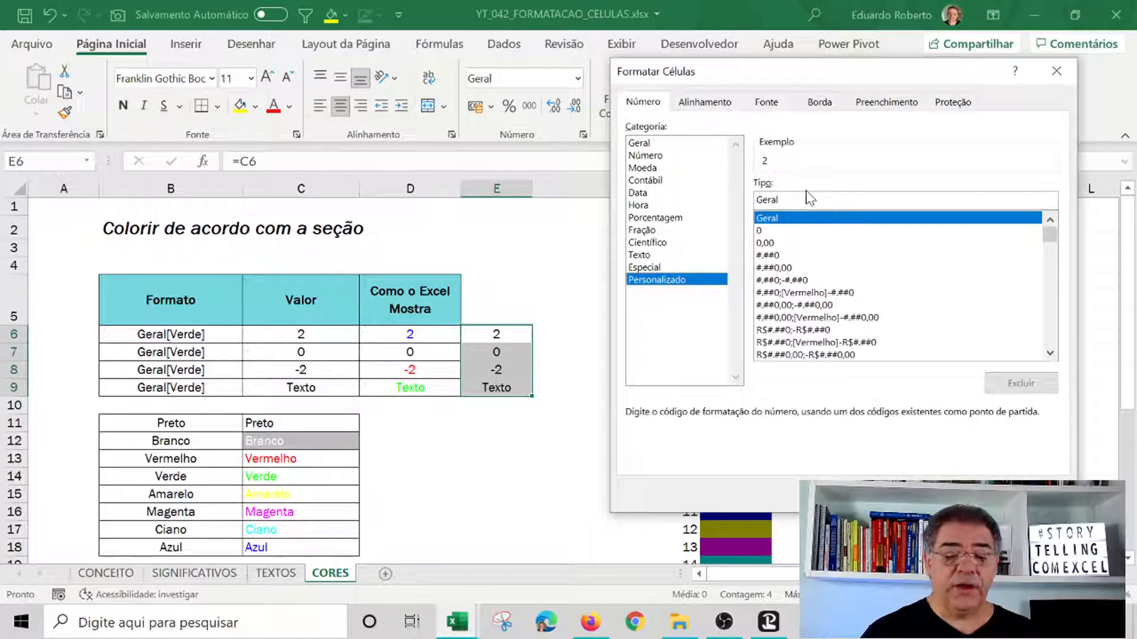
pyautogui.doubleClick(767, 200)
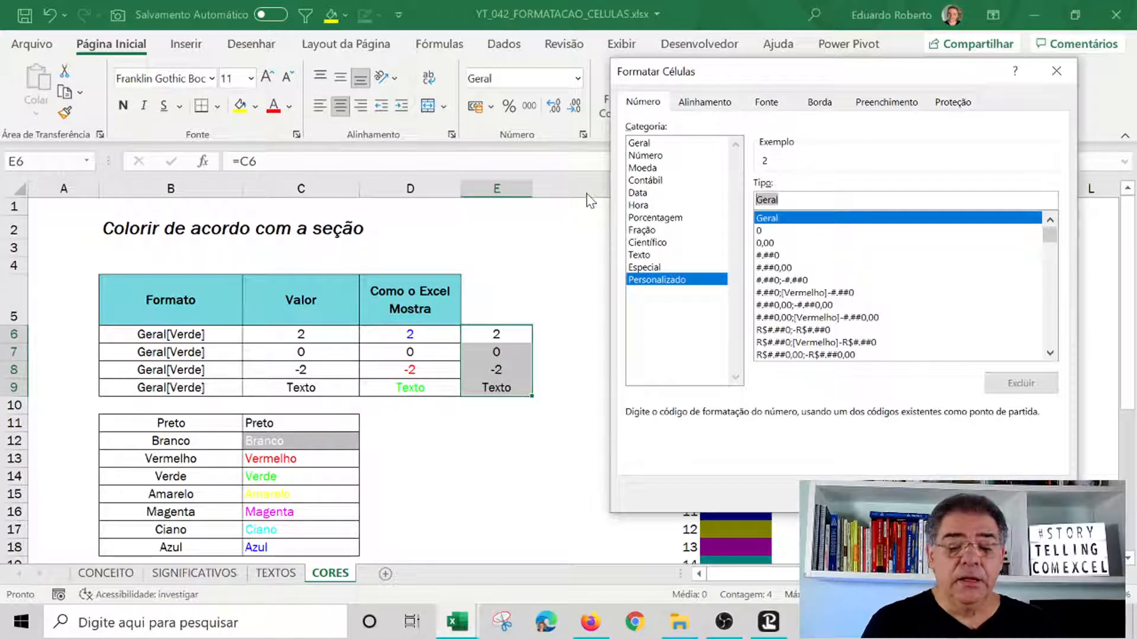
pyautogui.click(778, 200)
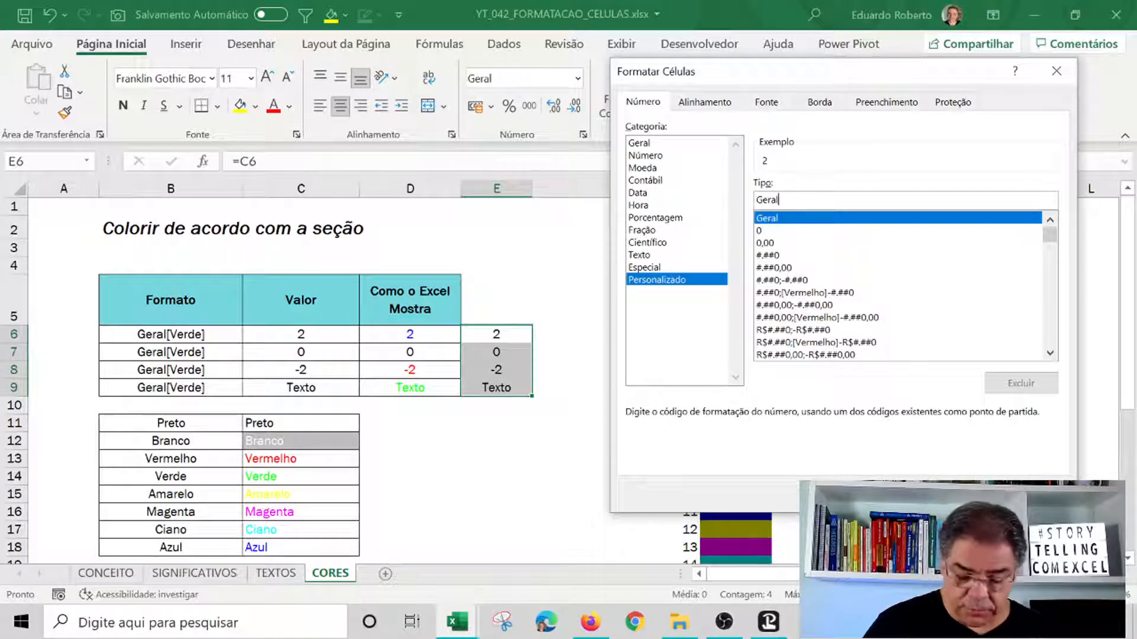
pyautogui.write('[')
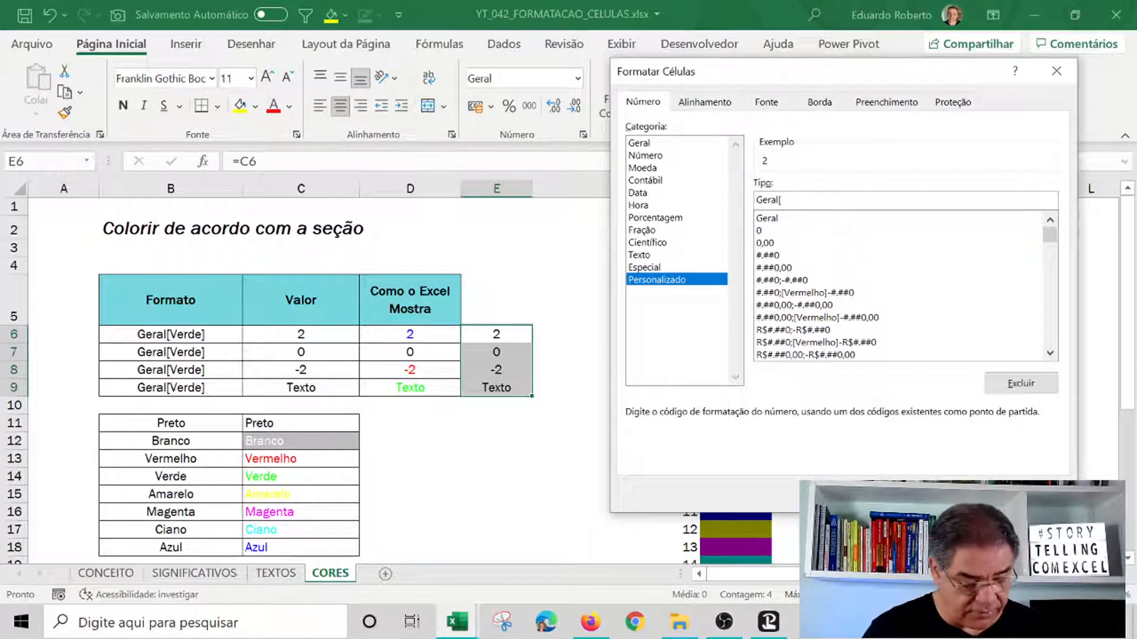
pyautogui.write('azul];-geral[vermelho];"-"[')
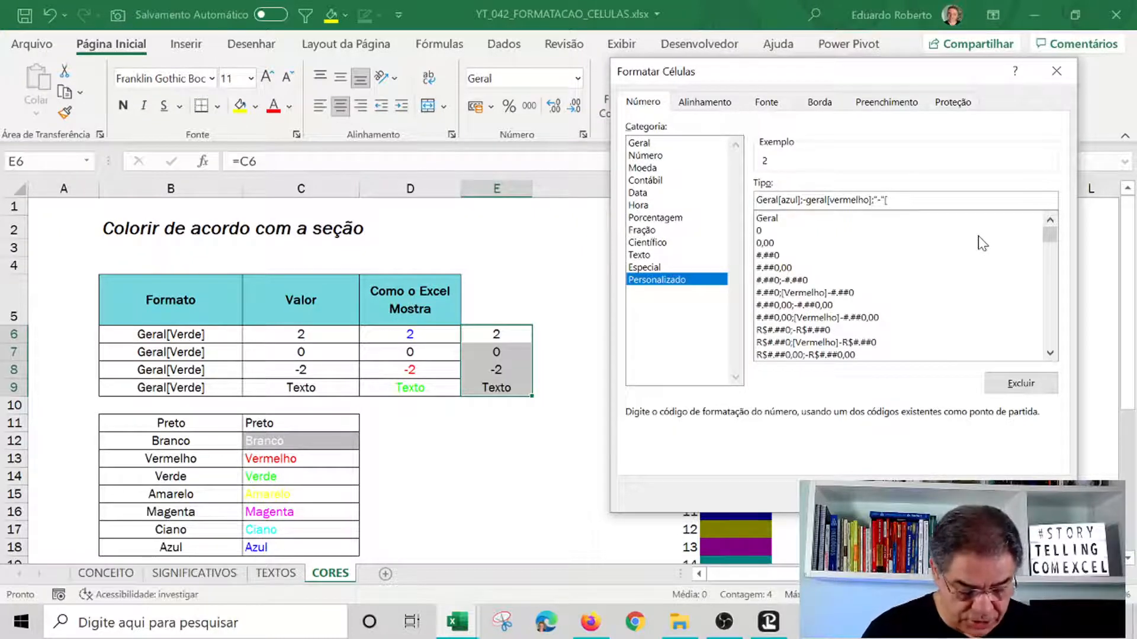
pyautogui.write('verde')
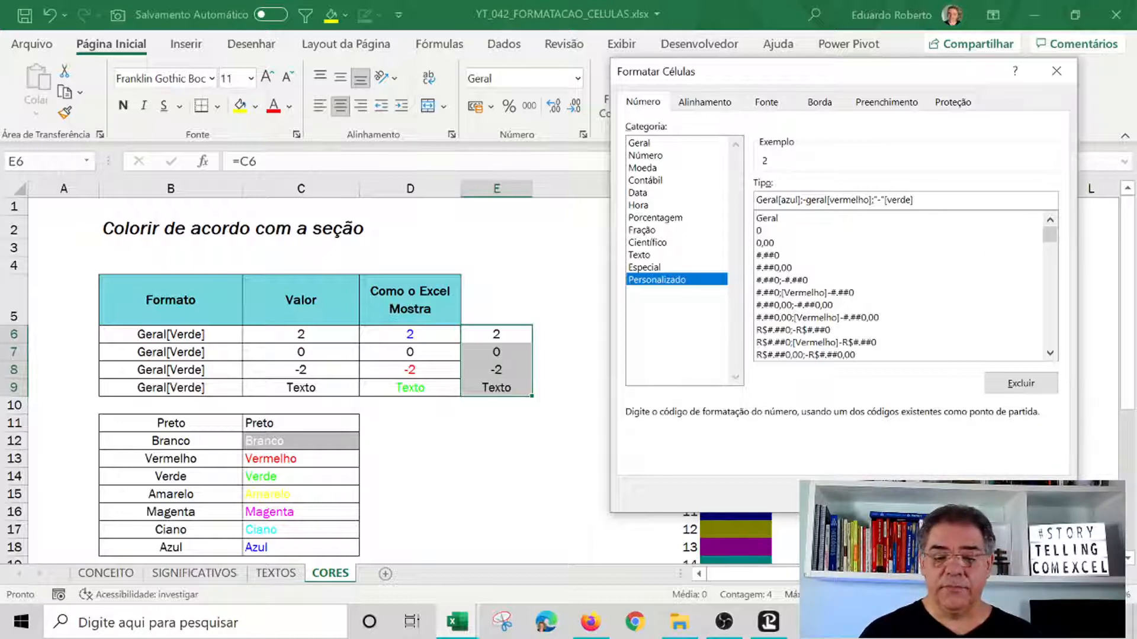
pyautogui.press('Return')
pyautogui.click(545, 444)
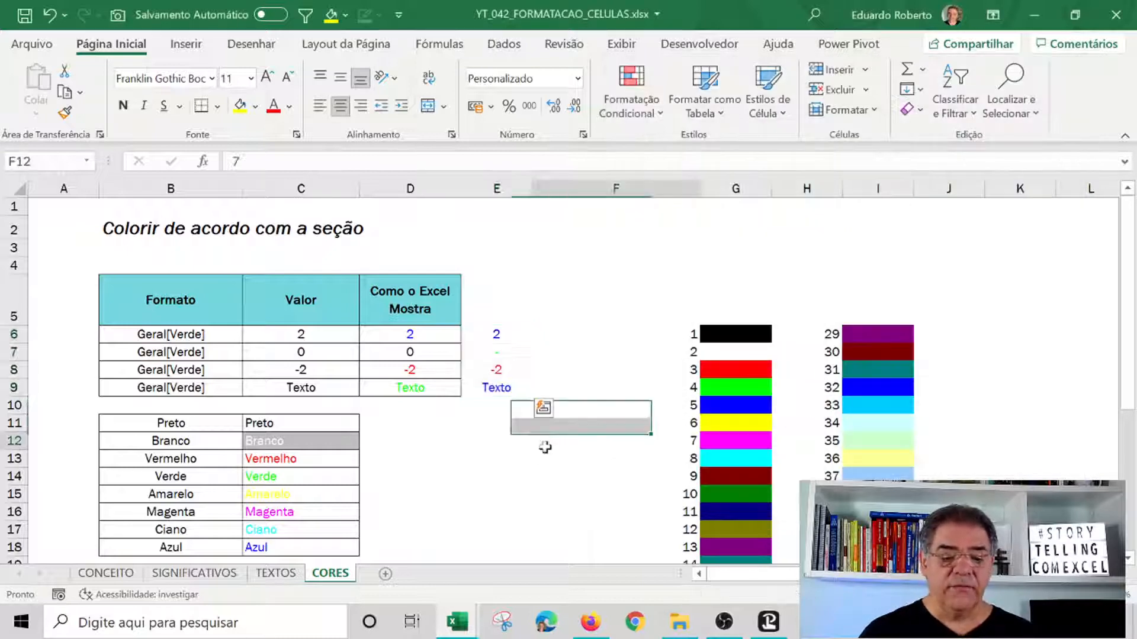
# - Compare the colors of E6 and E7 up close and increase the font size of E7 to 14
pyautogui.click(510, 338)
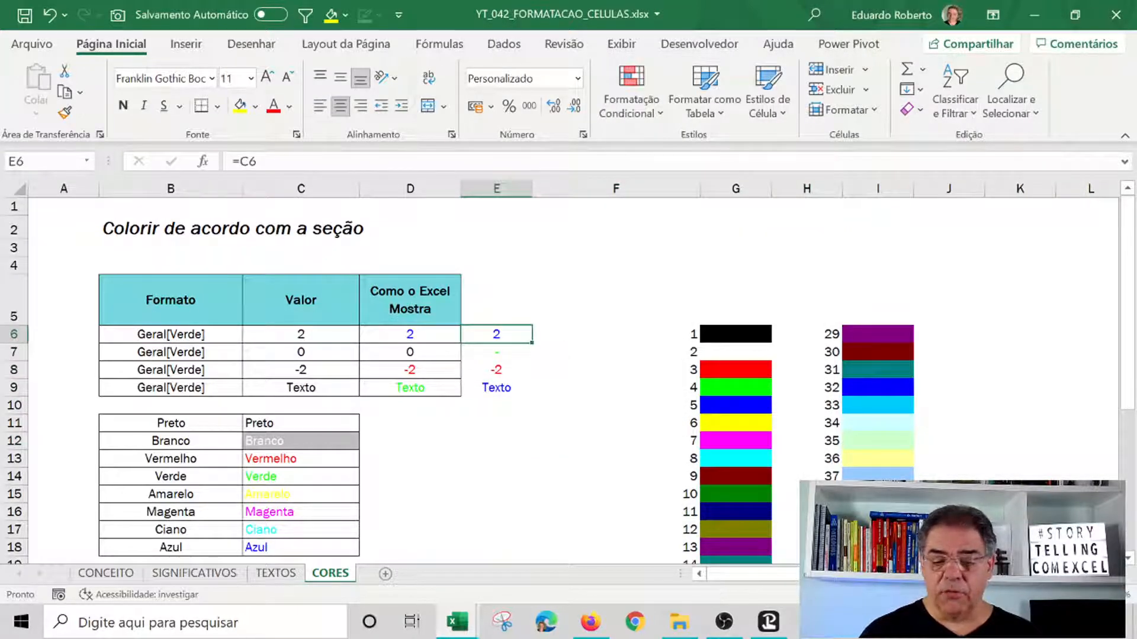
pyautogui.scroll(4, 454, 320)
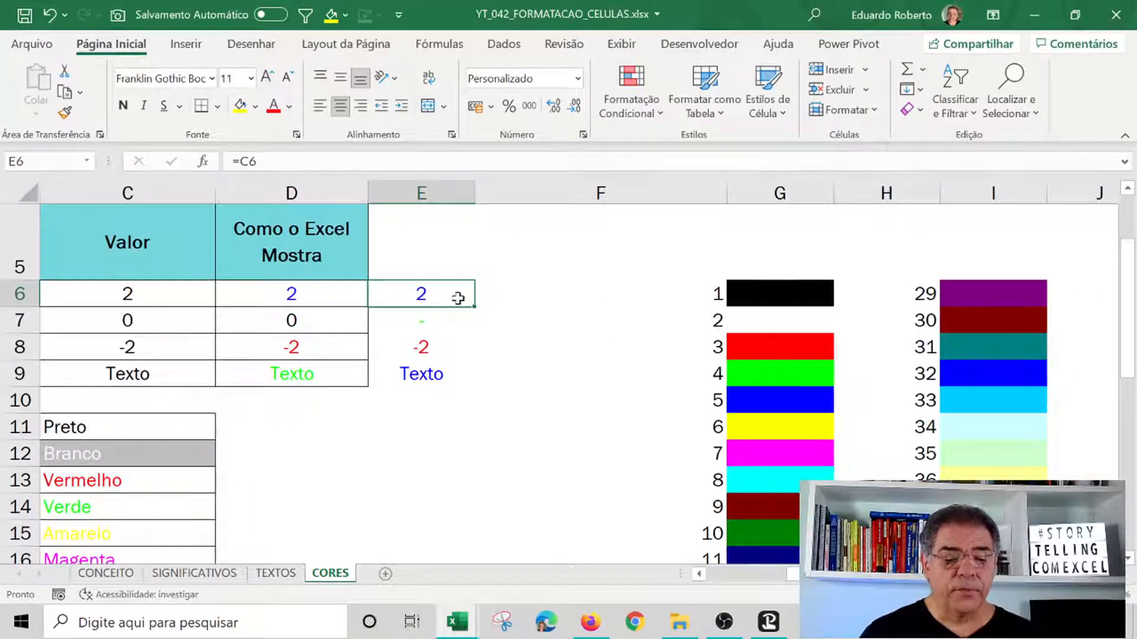
pyautogui.click(439, 321)
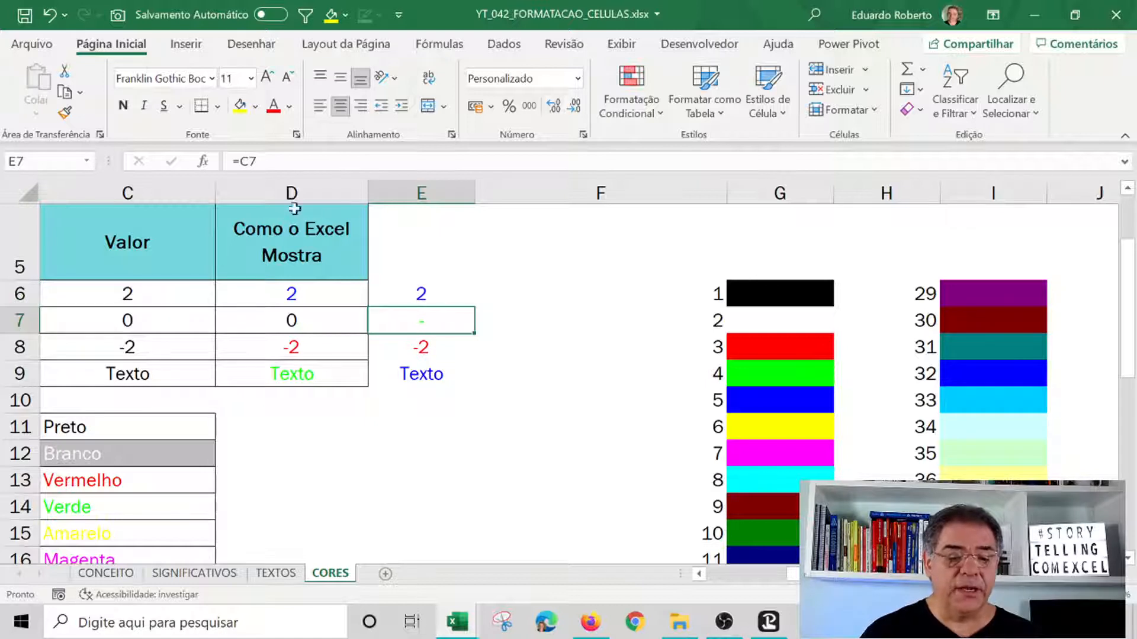
pyautogui.click(267, 76)
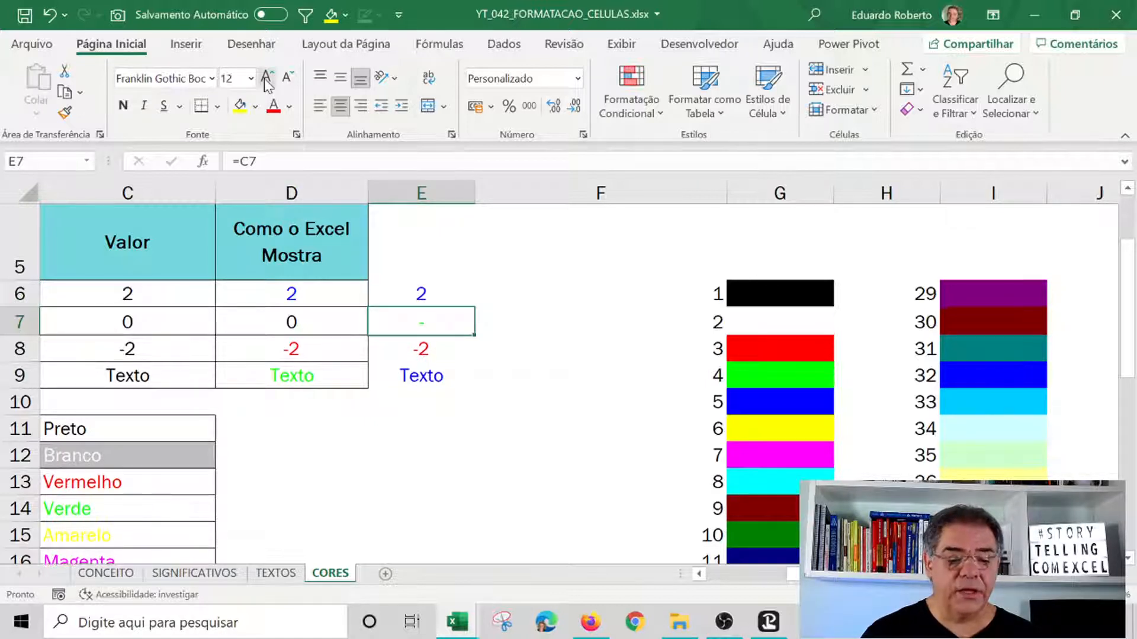
pyautogui.click(267, 77)
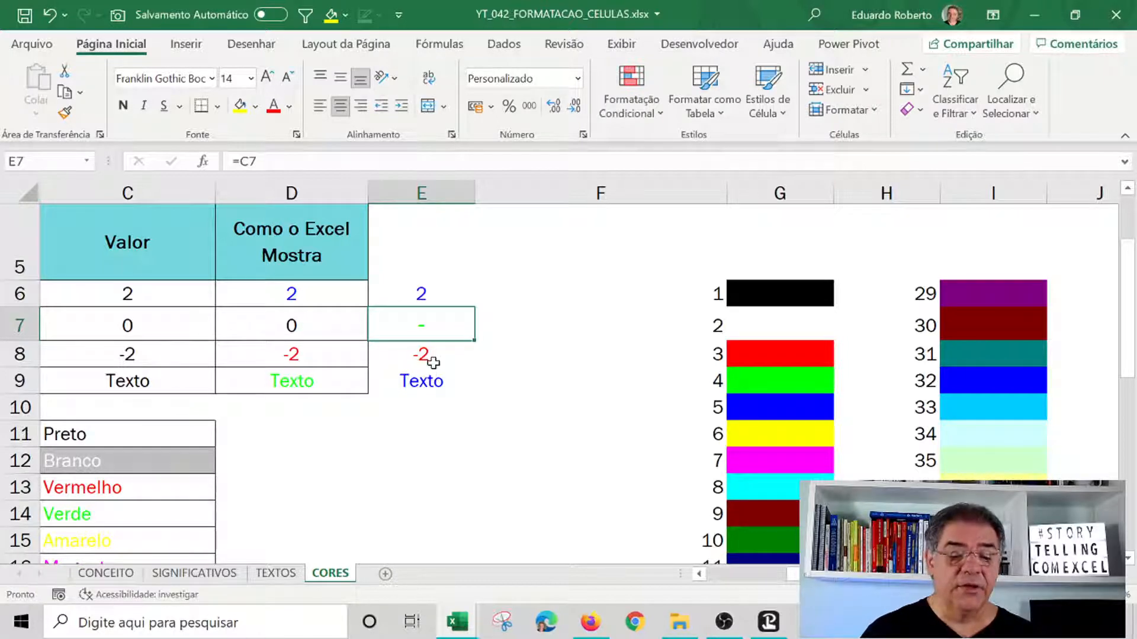
# - Check how the negative value in E8 and the text in E9 are colored, compared with the table's format column
pyautogui.click(432, 360)
pyautogui.click(433, 380)
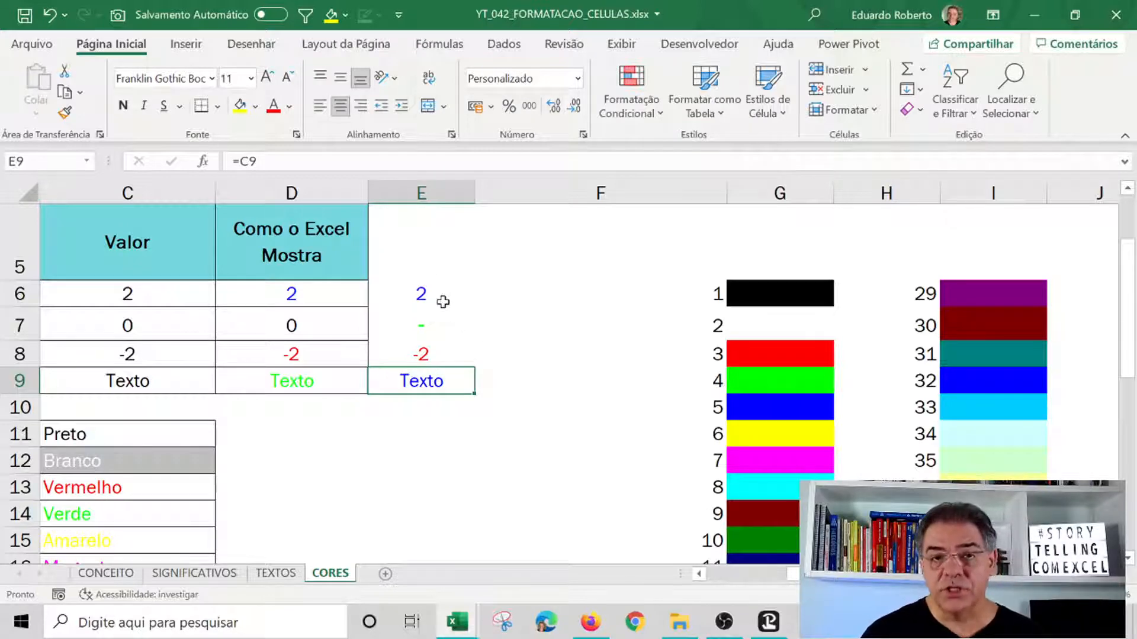
pyautogui.moveTo(809, 573); pyautogui.dragTo(747, 571)
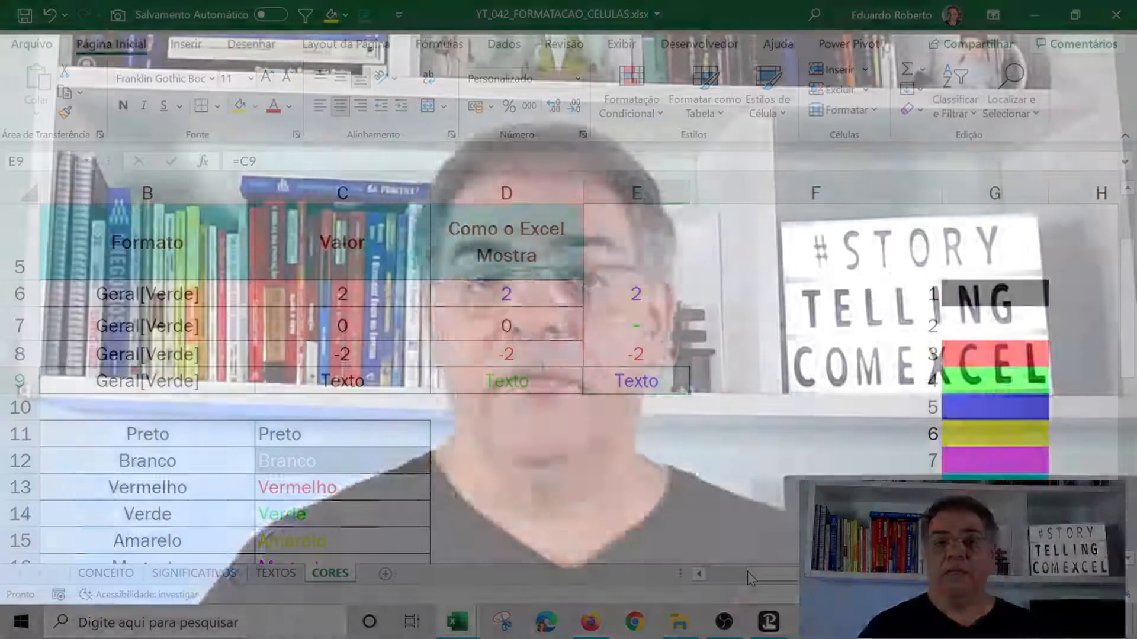